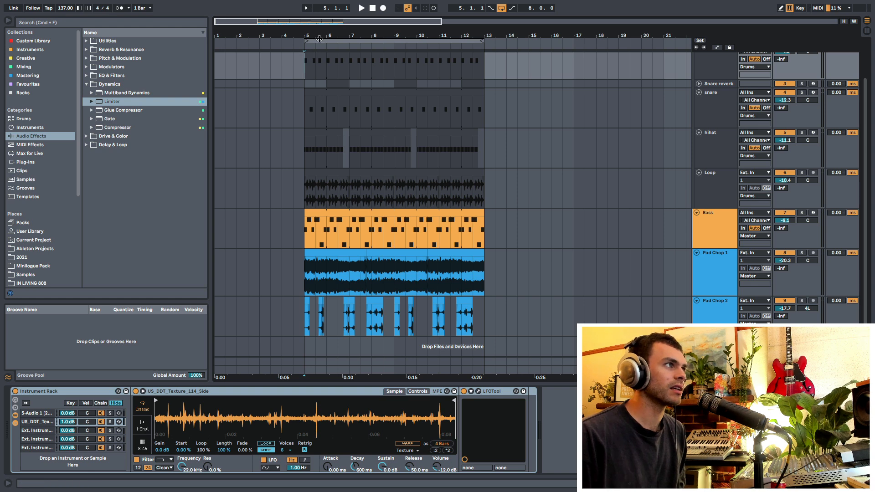
# Step: Audition the eight-bar loop from bar 5, duplicate it on all tracks to bars 13–21, and move the loop region there
pyautogui.press('space')
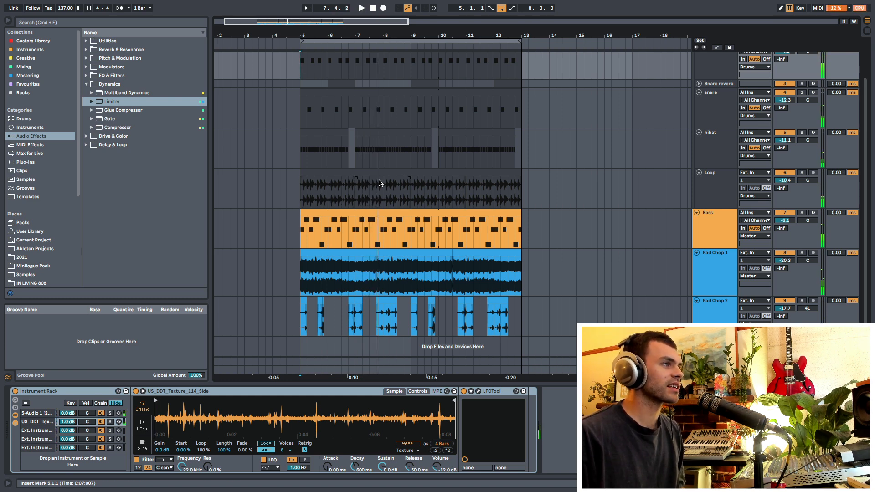
pyautogui.press('space')
pyautogui.scroll(2, 354, 184)
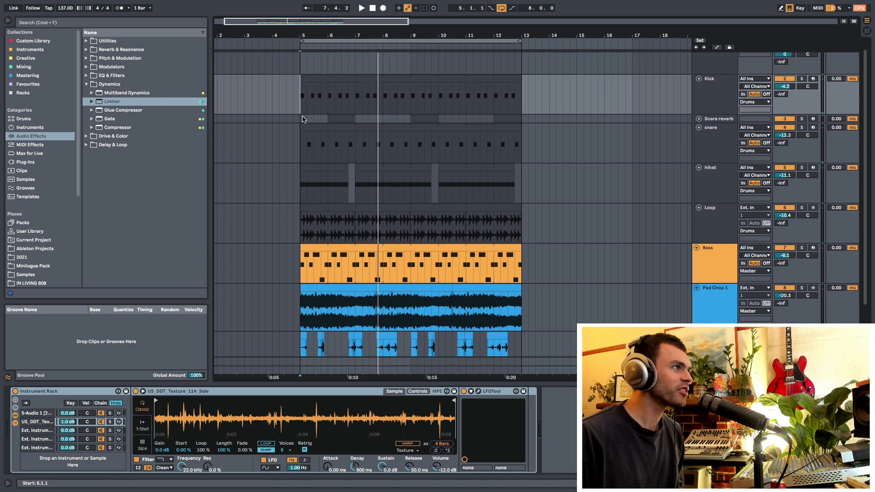
pyautogui.moveTo(299, 101); pyautogui.dragTo(521, 328)
pyautogui.press('super+d')
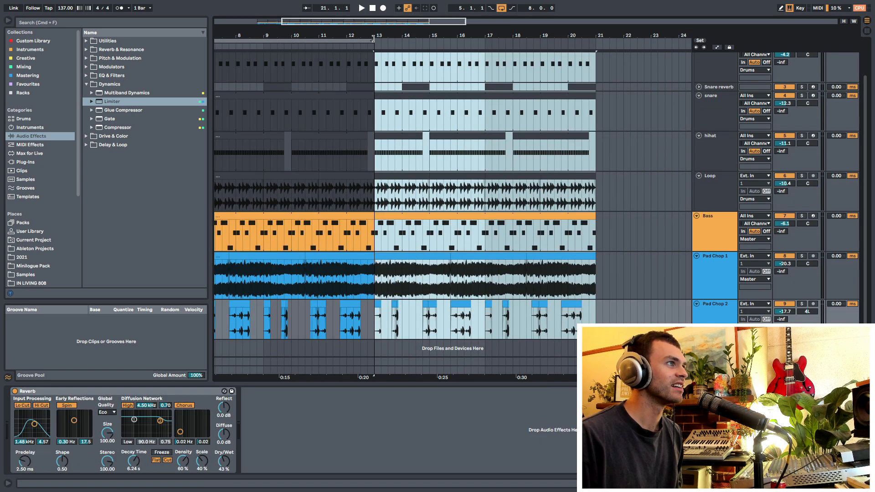
pyautogui.moveTo(368, 36); pyautogui.dragTo(542, 39)
# Step: Delete the kick between bars 5 and 13
pyautogui.scroll(3, 303, 142)
pyautogui.click(278, 112)
pyautogui.click(288, 111)
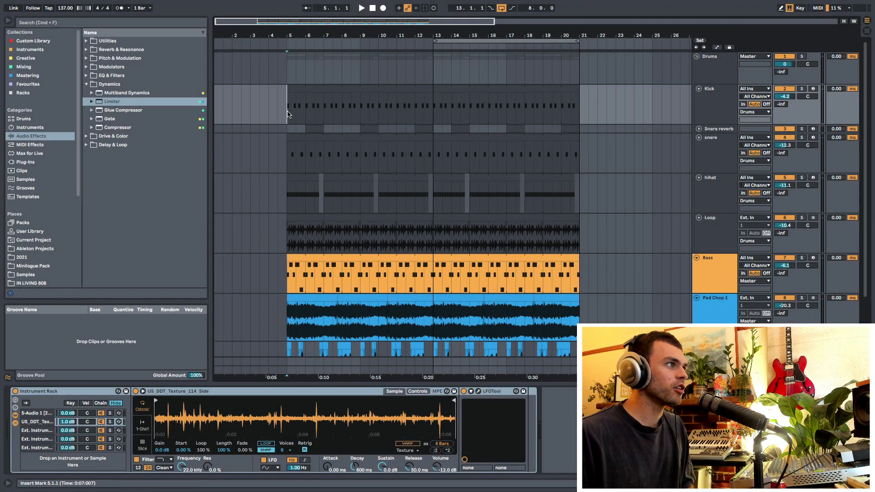
pyautogui.moveTo(287, 112); pyautogui.dragTo(435, 113)
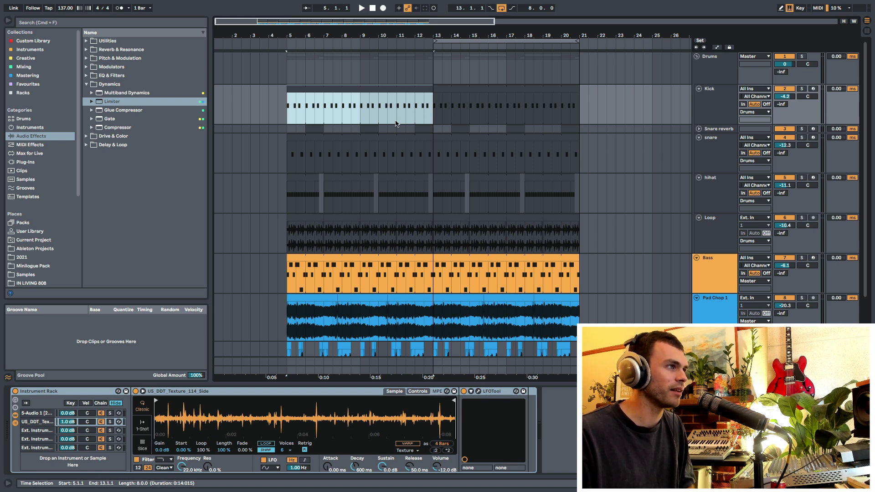
pyautogui.press('Delete')
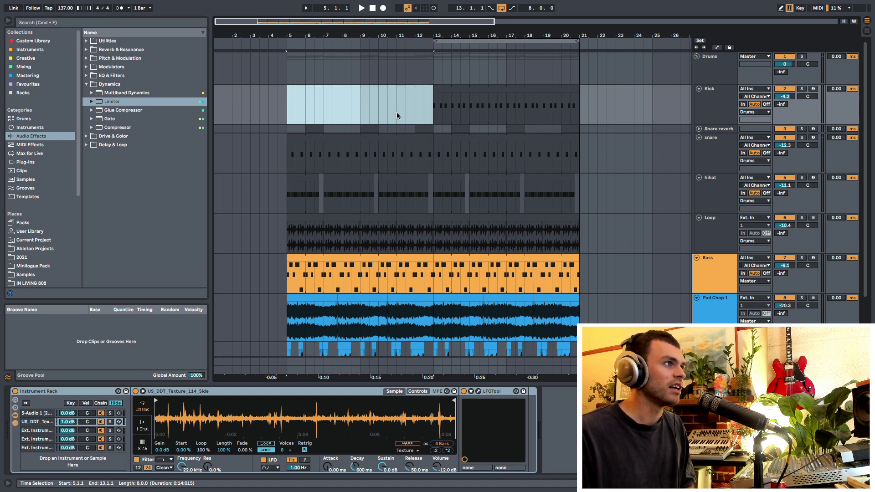
pyautogui.click(362, 114)
pyautogui.moveTo(389, 35)
pyautogui.mouseDown()
pyautogui.moveTo(389, 55)
pyautogui.moveTo(391, 35)
pyautogui.mouseUp()
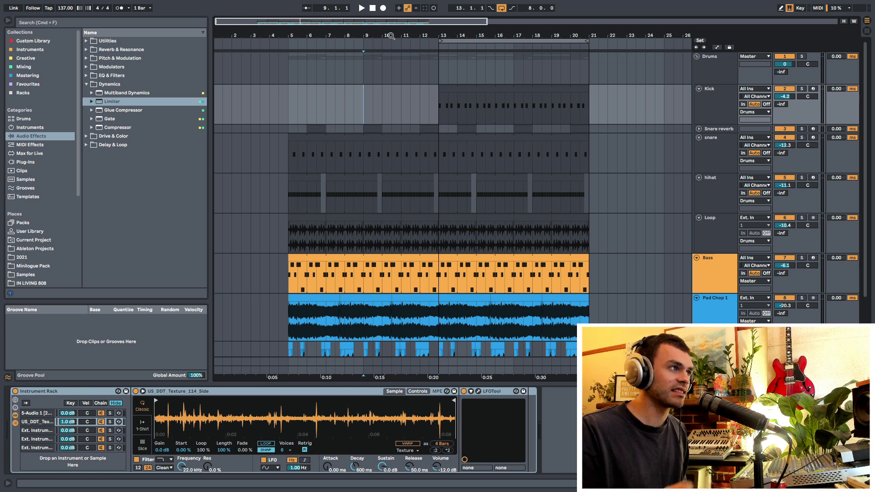
pyautogui.moveTo(391, 35); pyautogui.dragTo(387, 51)
pyautogui.click(365, 110)
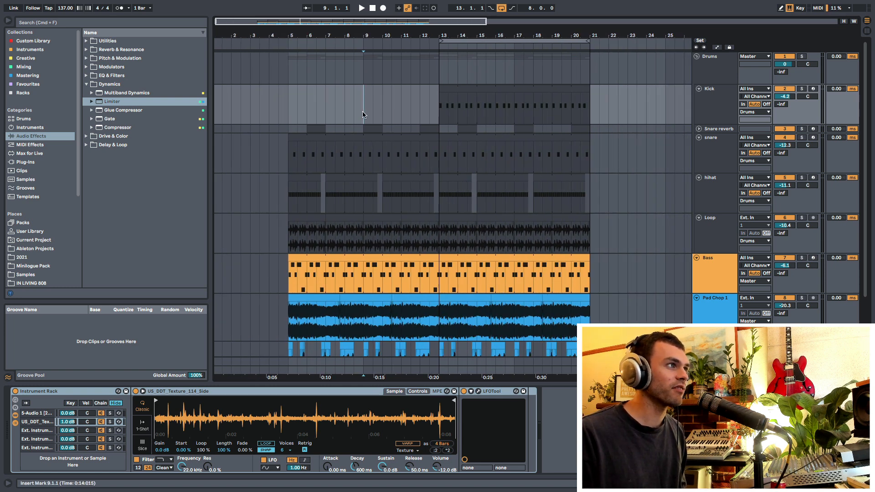
pyautogui.click(446, 116)
pyautogui.moveTo(446, 114); pyautogui.dragTo(550, 104)
pyautogui.click(362, 108)
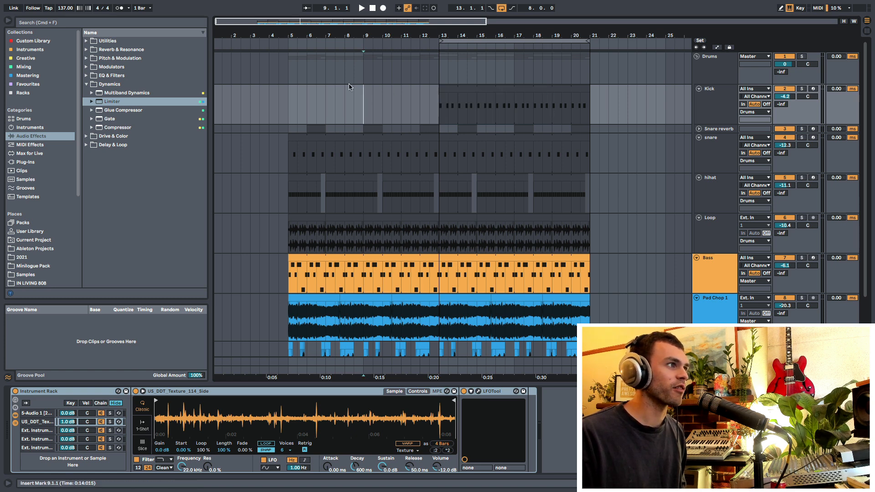
# Step: Extend the kick clip back to bar 5, and clear the kick from bars 9 to 13
pyautogui.moveTo(439, 91); pyautogui.dragTo(288, 97)
pyautogui.moveTo(363, 111); pyautogui.dragTo(440, 106)
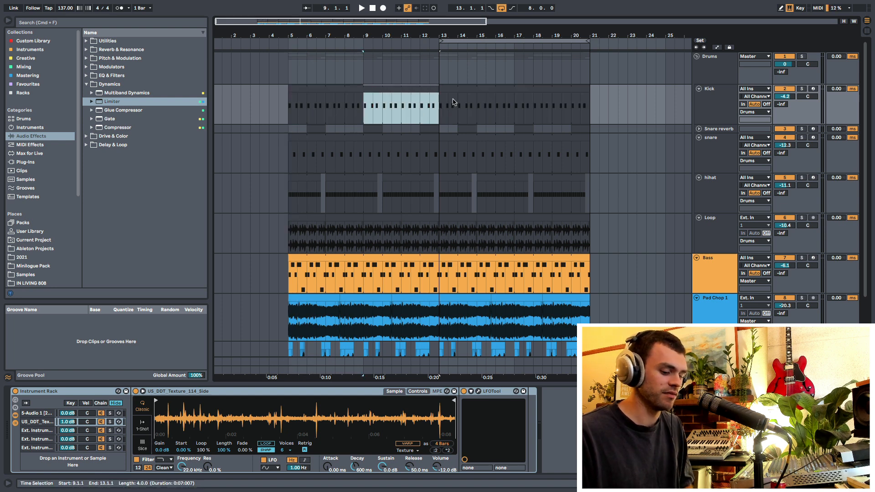
pyautogui.click(339, 108)
# Step: Play back the transition through the kick gap into bar 13
pyautogui.click(292, 114)
pyautogui.click(325, 116)
pyautogui.press('space')
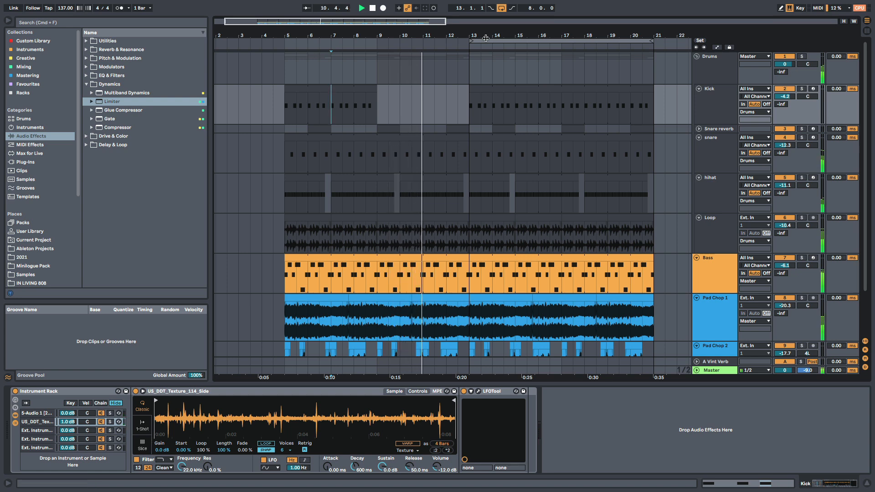
pyautogui.moveTo(460, 55); pyautogui.dragTo(460, 50)
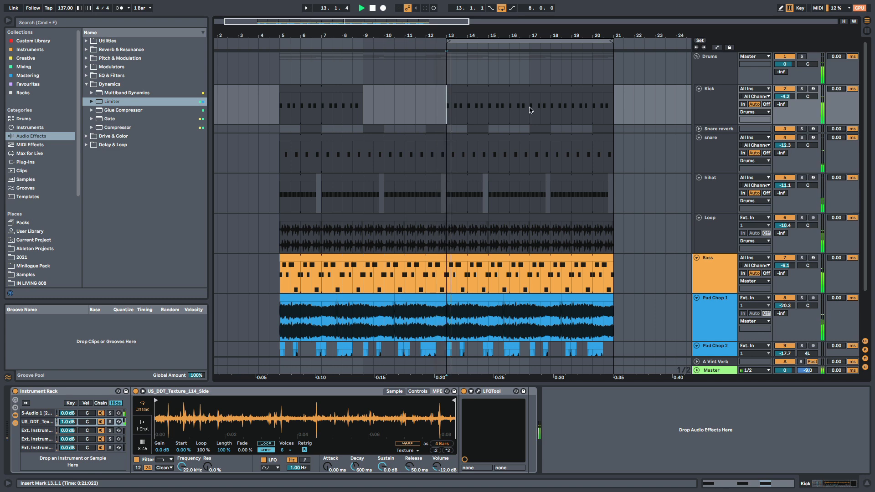
pyautogui.press('space')
# Step: Highlight the empty kick section in bars 9–13 and compare it with the kick pattern in bars 13–17
pyautogui.moveTo(365, 114); pyautogui.dragTo(448, 111)
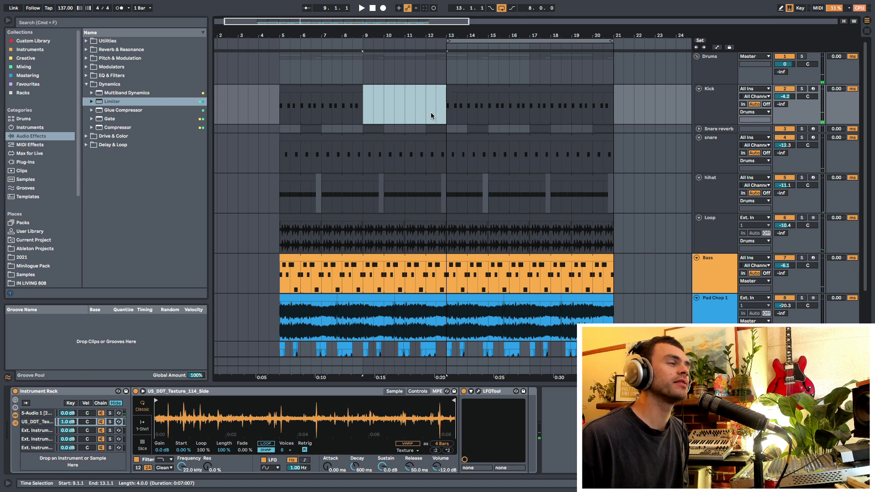
pyautogui.moveTo(366, 108); pyautogui.dragTo(442, 106)
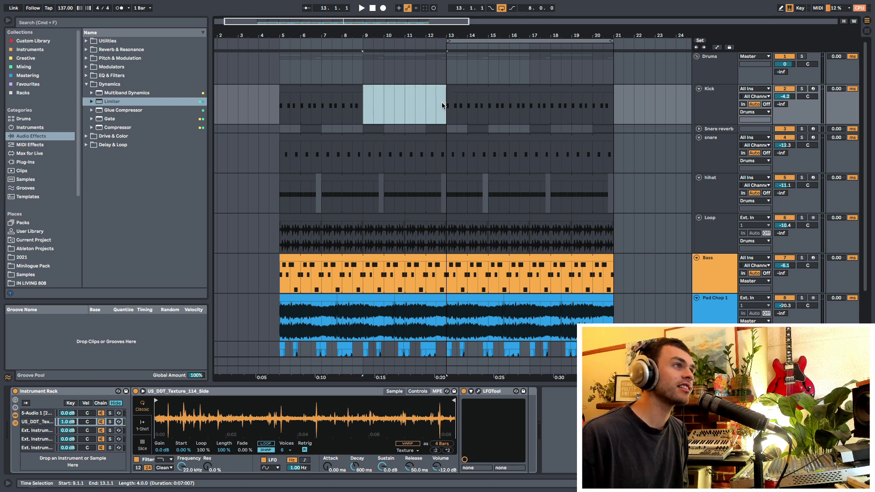
pyautogui.moveTo(363, 115); pyautogui.dragTo(449, 113)
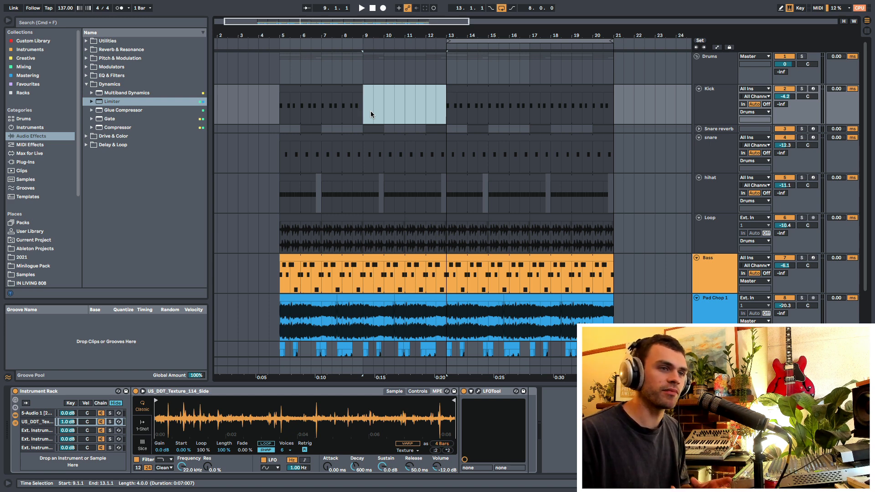
pyautogui.moveTo(448, 109); pyautogui.dragTo(529, 110)
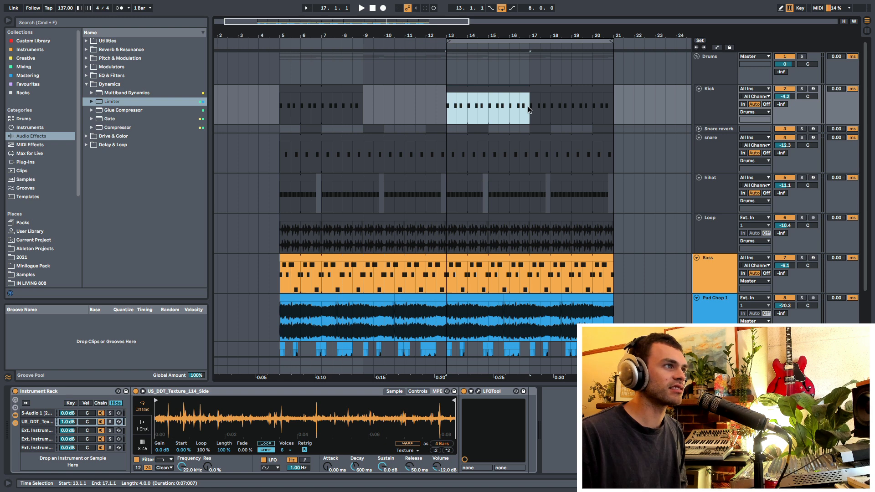
pyautogui.moveTo(363, 114); pyautogui.dragTo(446, 116)
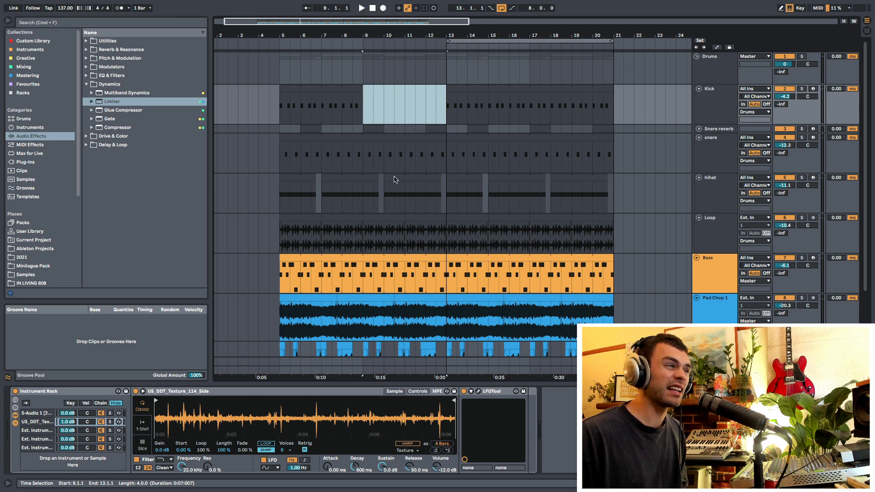
# Step: Examine the bass, pad and kick tracks over bars 9–13 as possible elements to drop out before bar 13
pyautogui.click(365, 287)
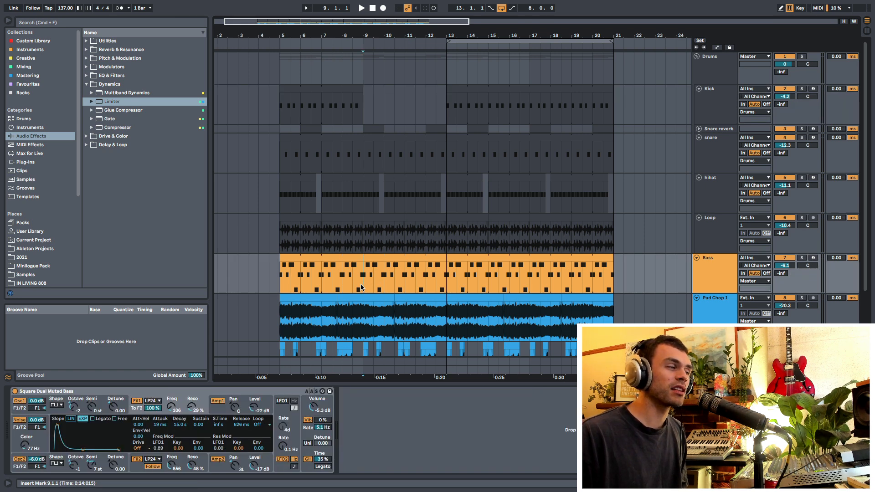
pyautogui.moveTo(361, 287); pyautogui.dragTo(446, 288)
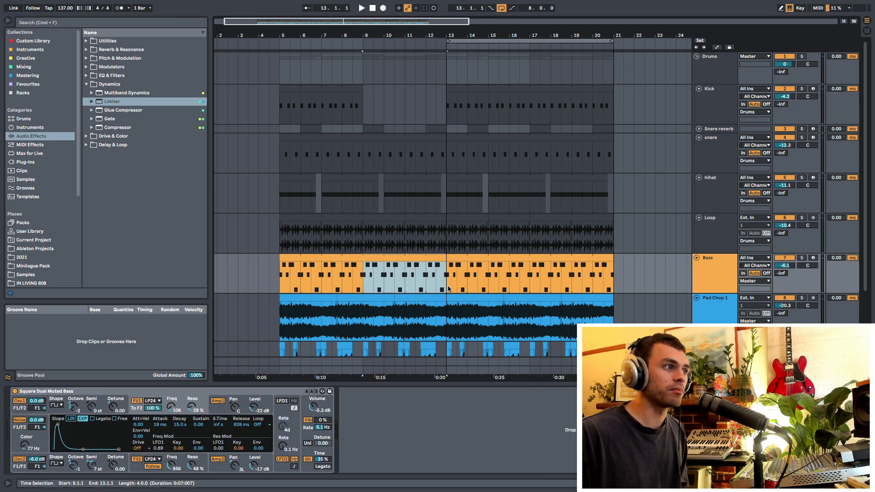
pyautogui.press('Down')
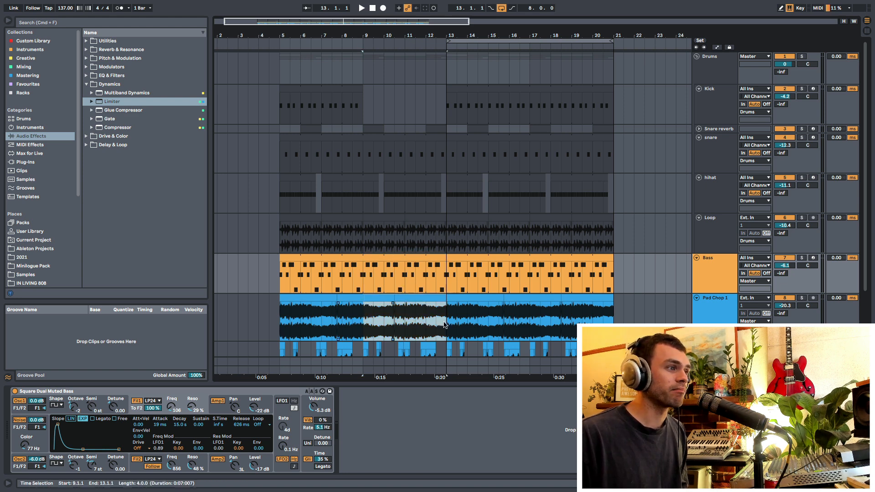
pyautogui.moveTo(369, 167); pyautogui.dragTo(452, 169)
pyautogui.click(360, 106)
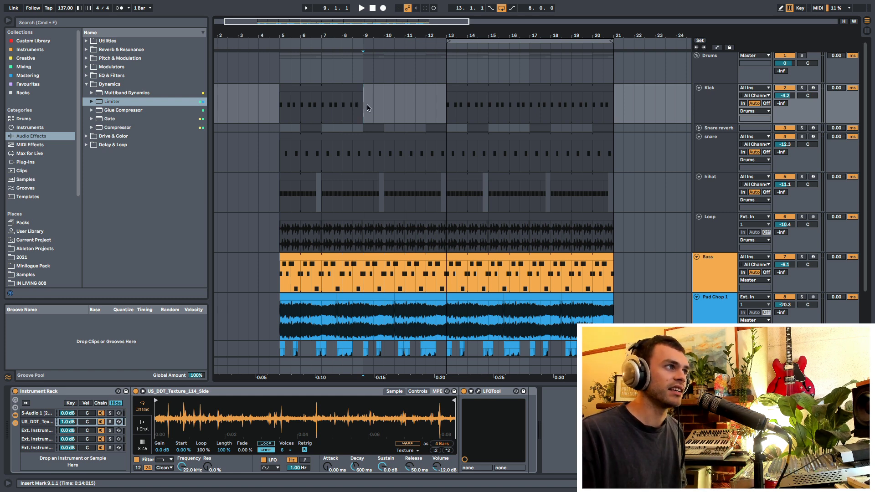
pyautogui.moveTo(363, 106); pyautogui.dragTo(451, 104)
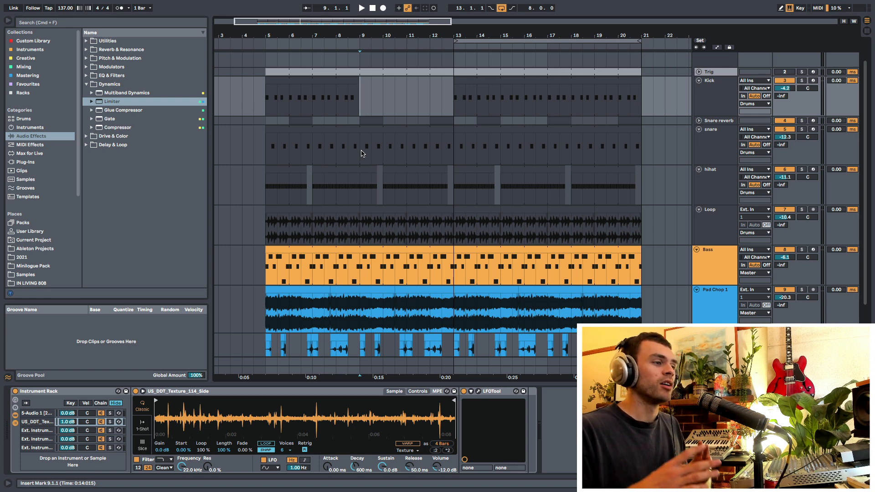
# Step: Repeat the snare hit on every beat across bars 9 and 10 and play it from bar 9
pyautogui.click(364, 154)
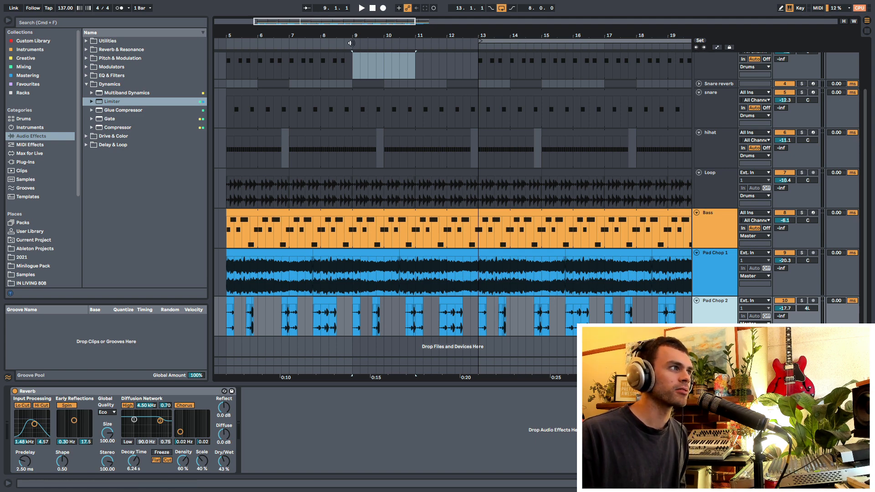
pyautogui.moveTo(357, 35); pyautogui.dragTo(380, 75)
pyautogui.moveTo(388, 120); pyautogui.dragTo(408, 119)
pyautogui.press('super+d')
pyautogui.press('super+d')
pyautogui.press('super+d')
pyautogui.press('super+d')
pyautogui.press('super+d')
pyautogui.press('super+d')
pyautogui.click(368, 113)
pyautogui.press('space')
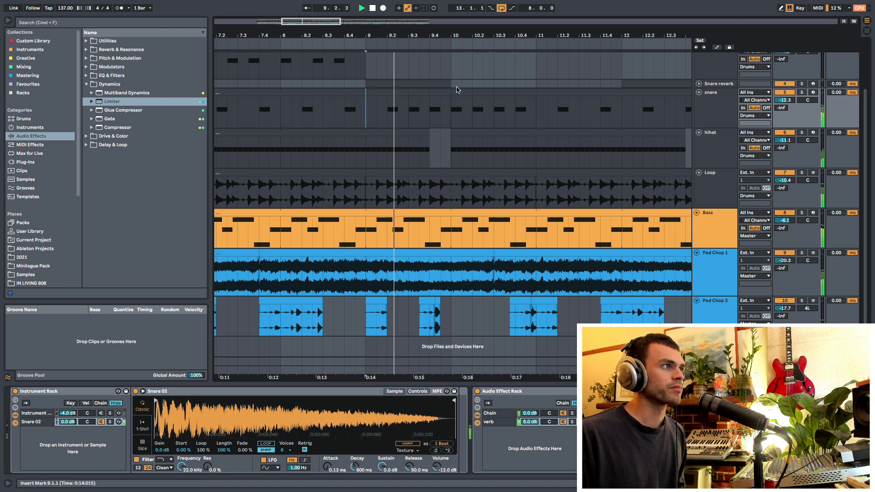
# Step: Fill bar 11 of the snare track with a denser run of repeated hits and play from bar 10
pyautogui.moveTo(516, 116); pyautogui.dragTo(547, 119)
pyautogui.press('super+d')
pyautogui.press('space')
pyautogui.press('super+d')
pyautogui.press('super+d')
pyautogui.press('super+d')
pyautogui.press('super+d')
pyautogui.press('super+d')
pyautogui.press('super+d')
pyautogui.press('super+d')
pyautogui.moveTo(556, 34); pyautogui.dragTo(451, 23)
pyautogui.click(384, 111)
pyautogui.press('space')
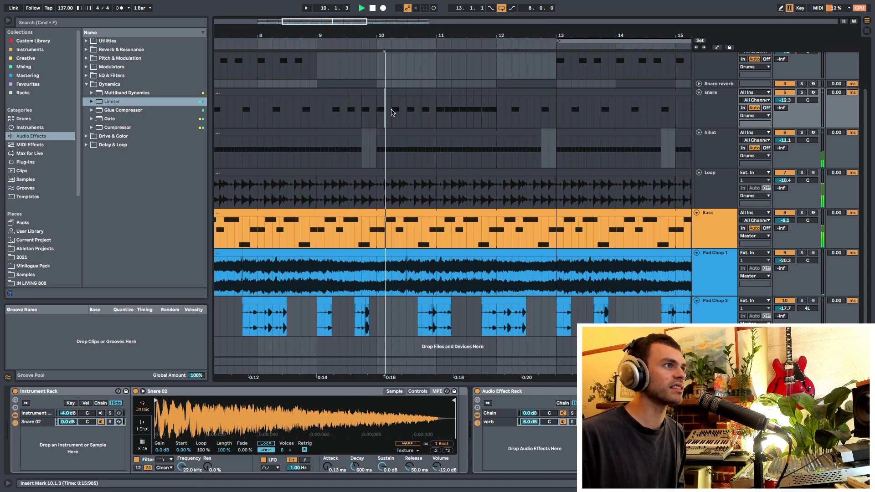
# Step: Duplicate the snare run from bar 11 into bar 12 and listen to it lead into bar 13
pyautogui.moveTo(437, 116); pyautogui.dragTo(497, 110)
pyautogui.press('super+d')
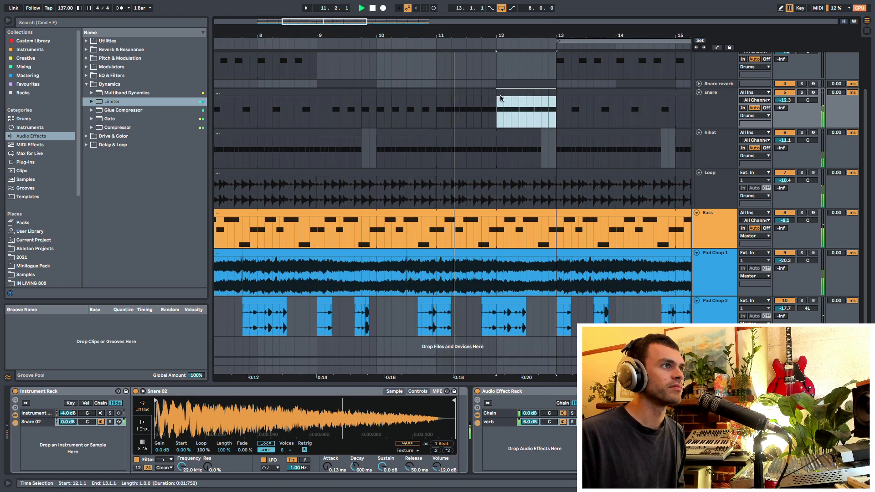
pyautogui.moveTo(511, 36); pyautogui.dragTo(430, 20)
pyautogui.click(499, 125)
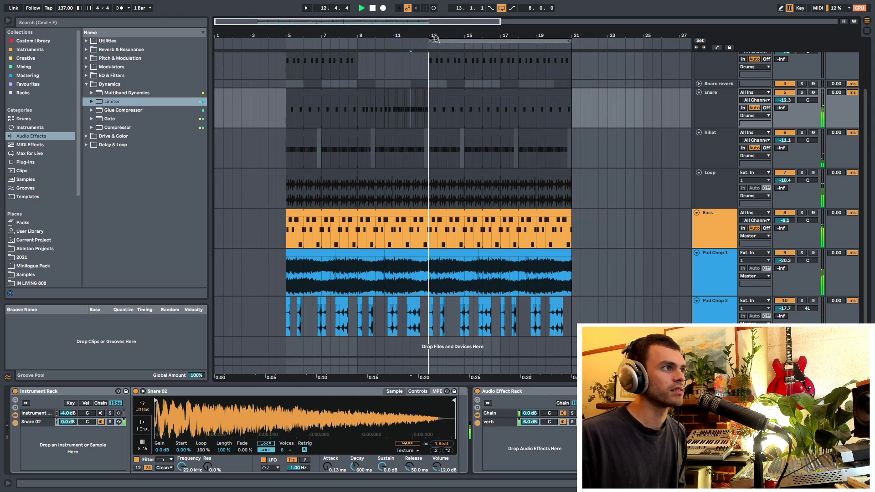
pyautogui.keyDown('shift'); pyautogui.click(392, 121); pyautogui.keyUp('shift')
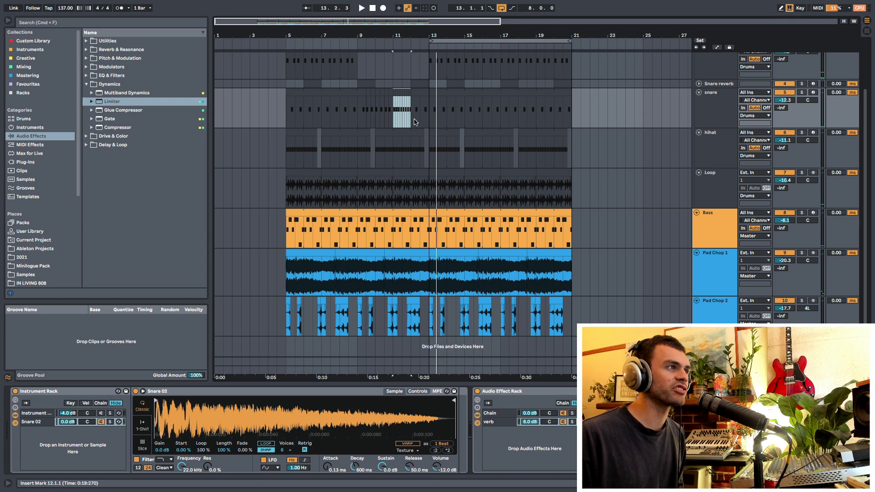
# Step: Undo the added snare hits between bars 9 and 13
pyautogui.click(405, 93)
pyautogui.moveTo(414, 35)
pyautogui.mouseDown()
pyautogui.moveTo(476, 41)
pyautogui.moveTo(465, 30)
pyautogui.mouseUp()
pyautogui.press('Left')
pyautogui.press('Left')
pyautogui.press('Left')
pyautogui.press('Left')
pyautogui.press('Left')
pyautogui.press('Left')
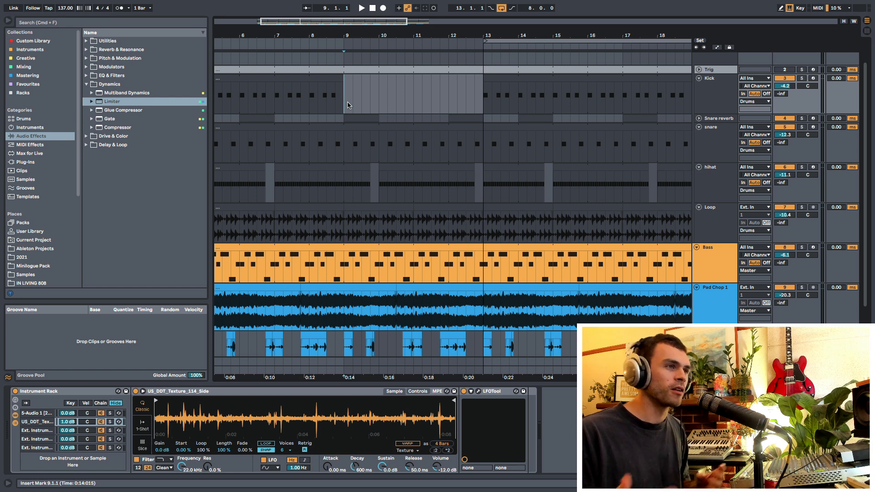
# Step: Highlight the four-bar kick gap between bars 9 and 13
pyautogui.hscroll(-1, 348, 105)
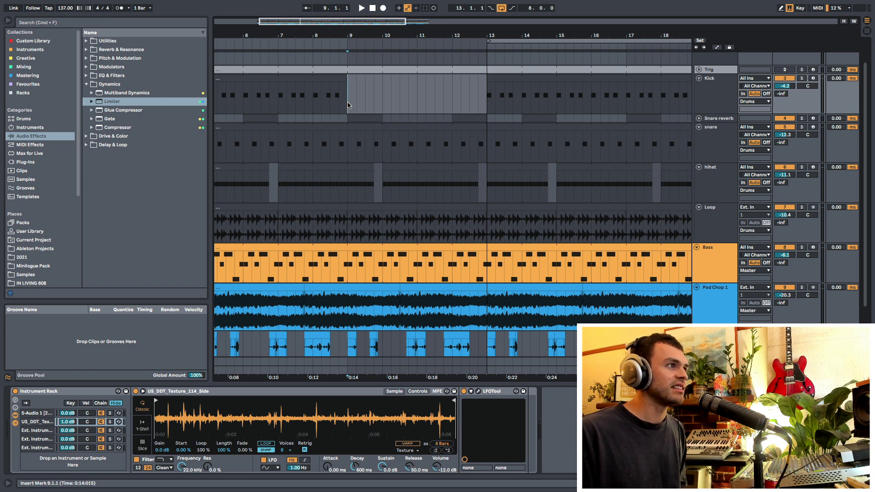
pyautogui.moveTo(347, 104); pyautogui.dragTo(486, 98)
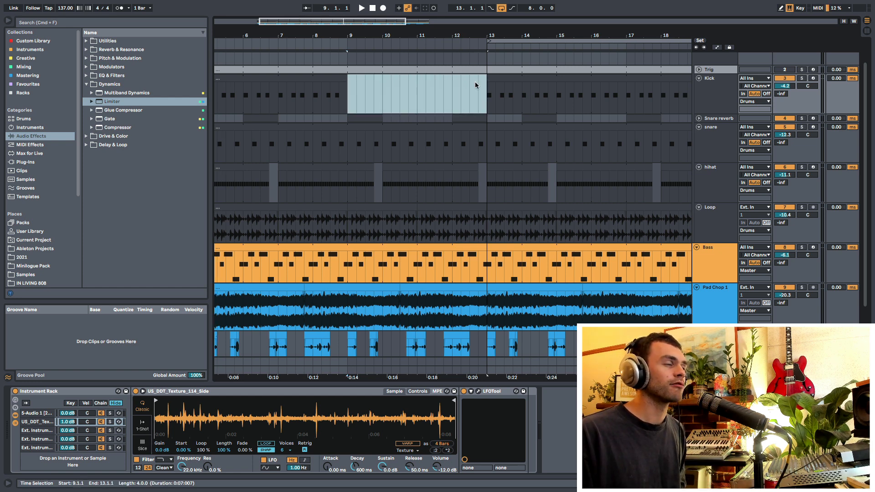
pyautogui.moveTo(456, 28); pyautogui.dragTo(438, 12)
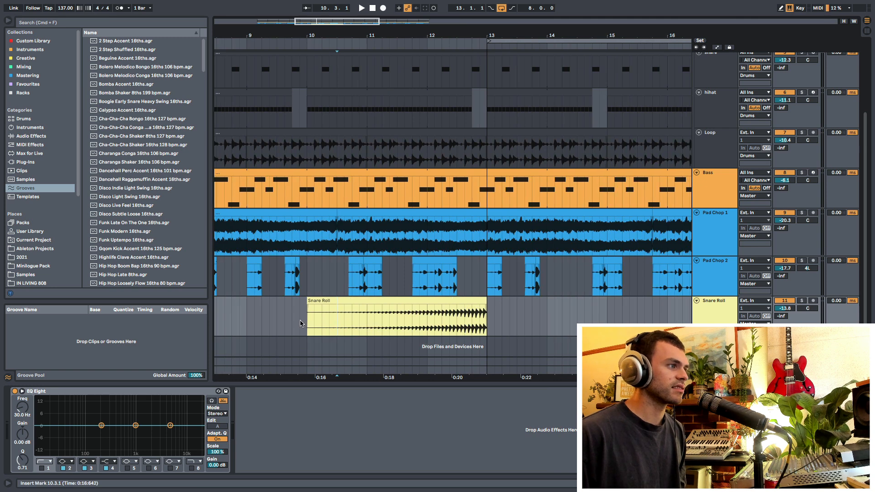
# Step: Examine the Snare Roll clip across bars 10–13 against the other tracks and place the insert marker at its start
pyautogui.moveTo(355, 35); pyautogui.dragTo(355, 21)
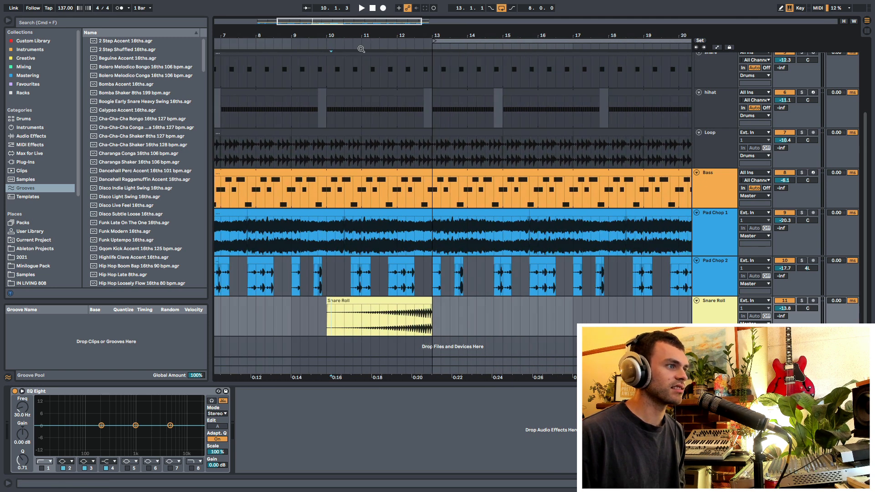
pyautogui.moveTo(329, 324); pyautogui.dragTo(428, 323)
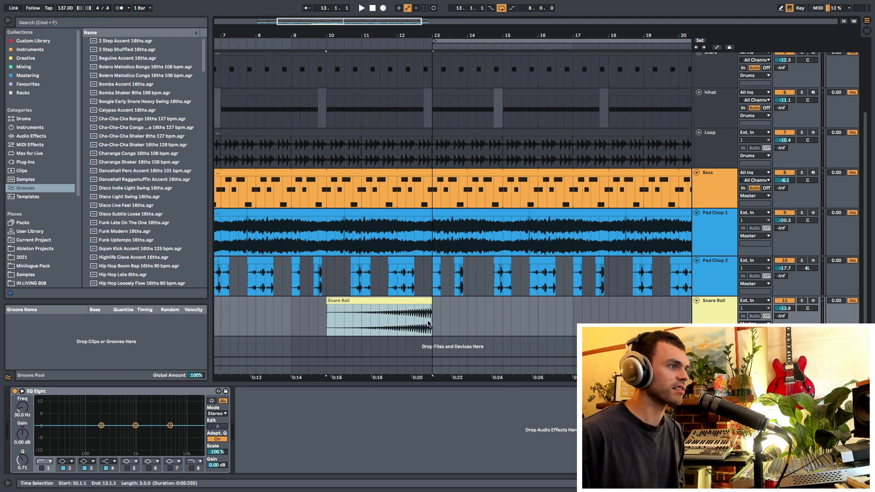
pyautogui.click(325, 331)
pyautogui.scroll(5, 304, 301)
pyautogui.scroll(-5, 316, 213)
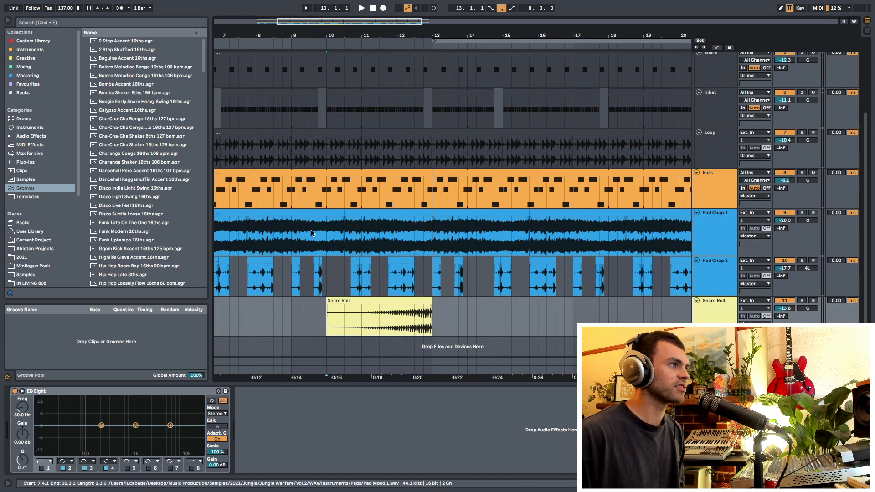
# Step: Highlight the Snare Roll clip between bars 10 and 13, and the empty three bars following it
pyautogui.click(380, 301)
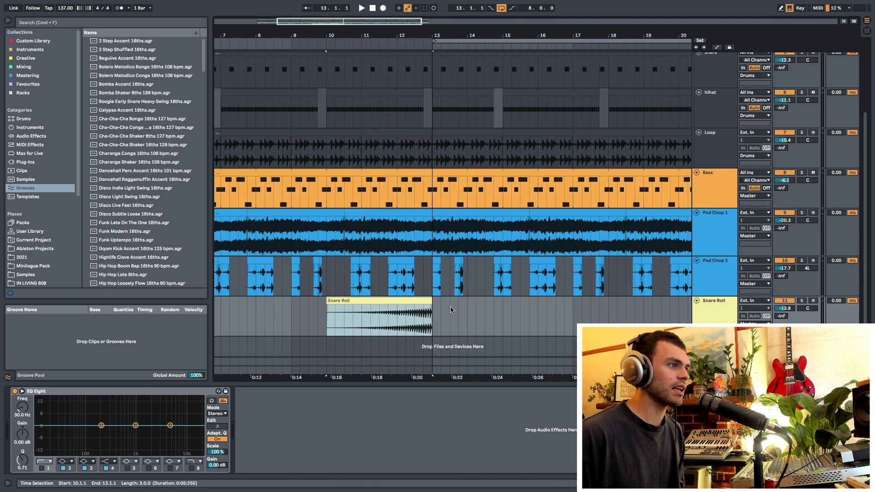
pyautogui.moveTo(330, 332); pyautogui.dragTo(430, 332)
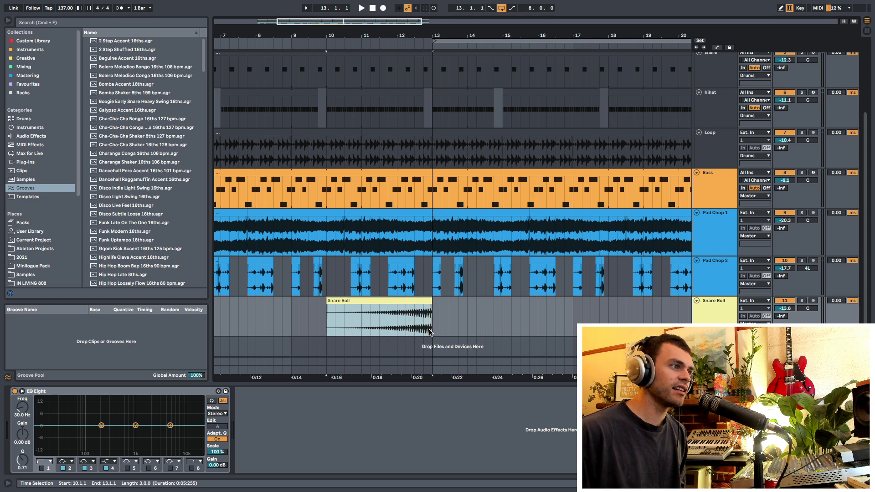
pyautogui.click(327, 324)
pyautogui.moveTo(326, 331); pyautogui.dragTo(538, 328)
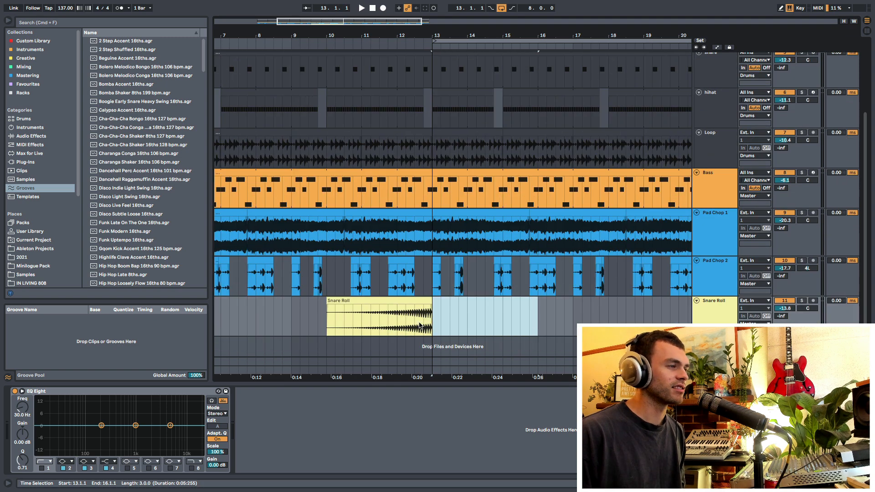
# Step: Play the arrangement from the start of the Snare Roll at bar 10 through the drop at bar 13
pyautogui.click(324, 327)
pyautogui.press('space')
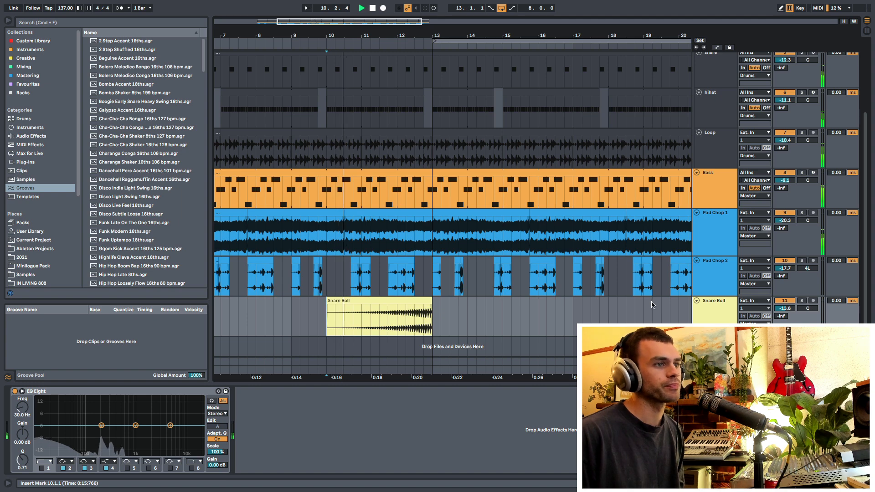
pyautogui.moveTo(409, 36); pyautogui.dragTo(395, 16)
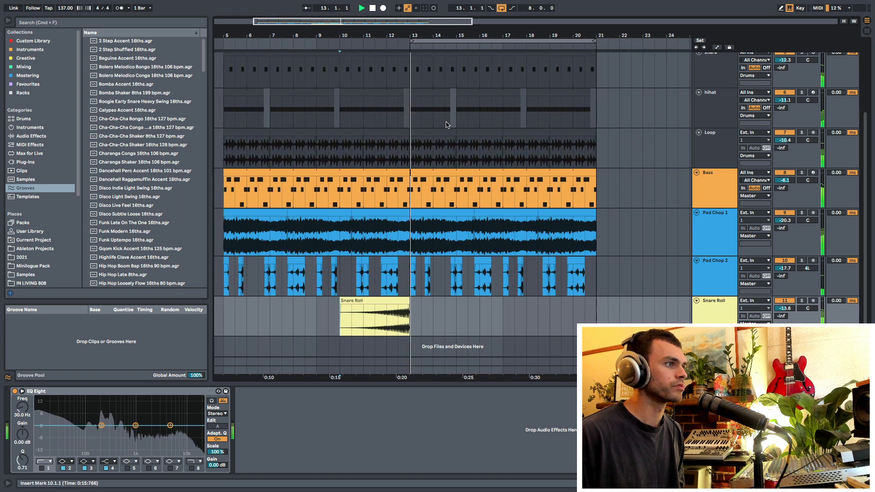
pyautogui.click(410, 327)
pyautogui.press('space')
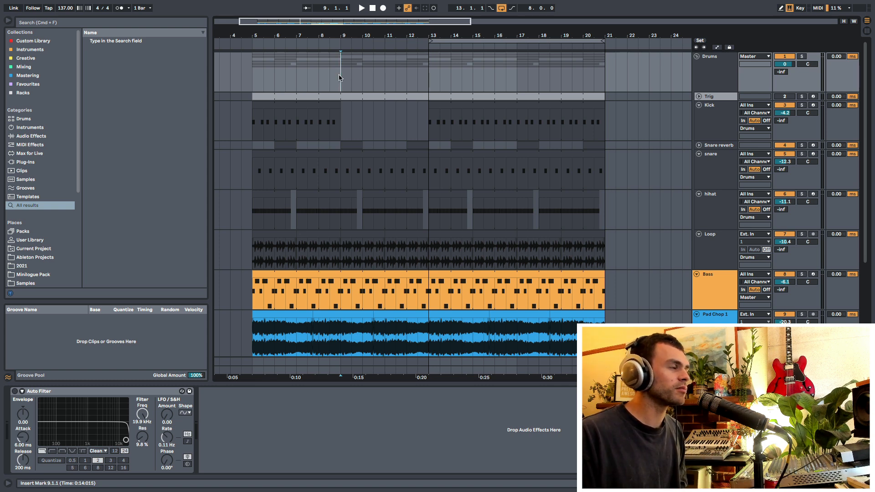
# Step: Switch the Drums group's Auto Filter to high-pass at 26.0 Hz and audition a frequency sweep from bar 9 into bar 13
pyautogui.click(714, 73)
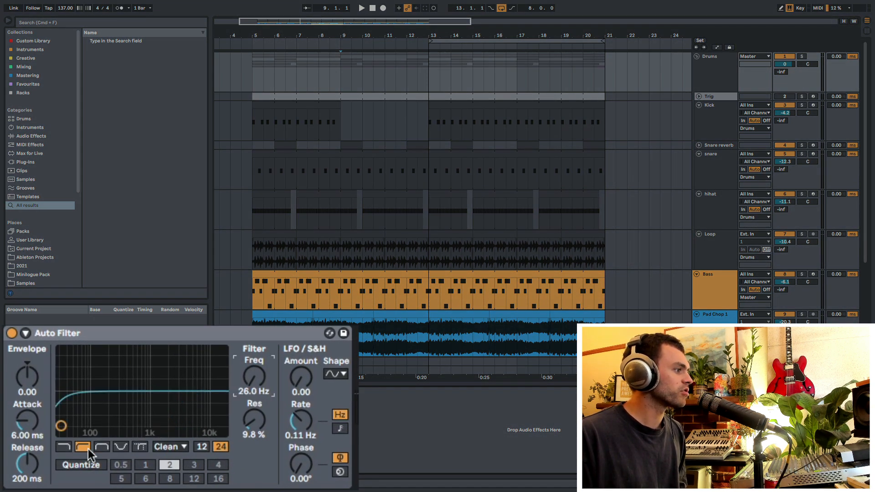
pyautogui.moveTo(257, 388)
pyautogui.mouseDown()
pyautogui.moveTo(256, 329)
pyautogui.moveTo(256, 388)
pyautogui.mouseUp()
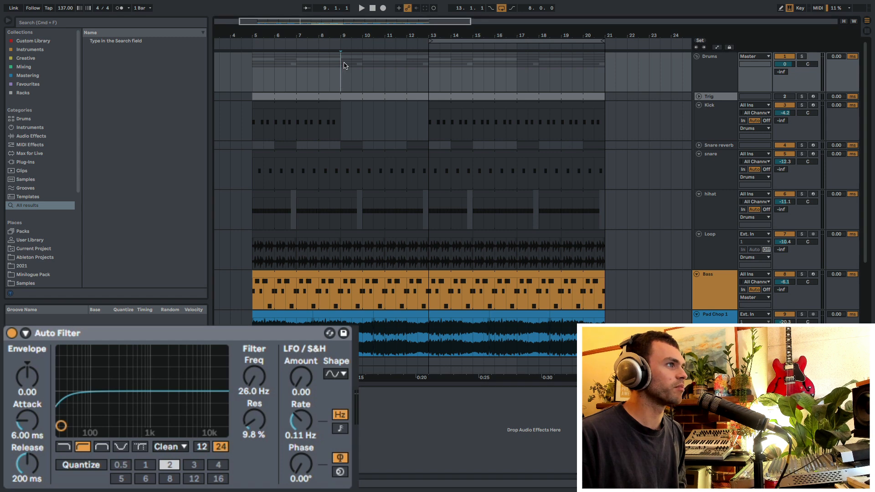
pyautogui.moveTo(352, 35); pyautogui.dragTo(353, 46)
pyautogui.press('space')
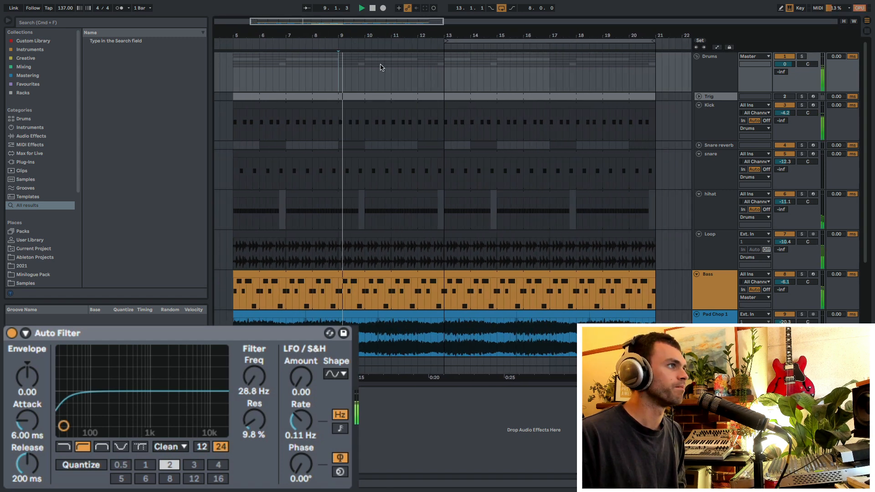
pyautogui.moveTo(254, 377)
pyautogui.mouseDown()
pyautogui.moveTo(253, 351)
pyautogui.moveTo(255, 376)
pyautogui.mouseUp()
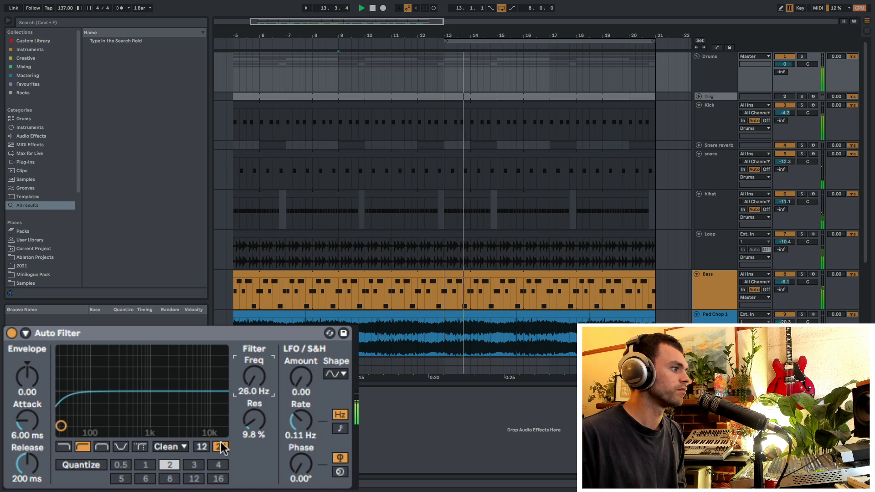
pyautogui.press('space')
pyautogui.click(260, 390)
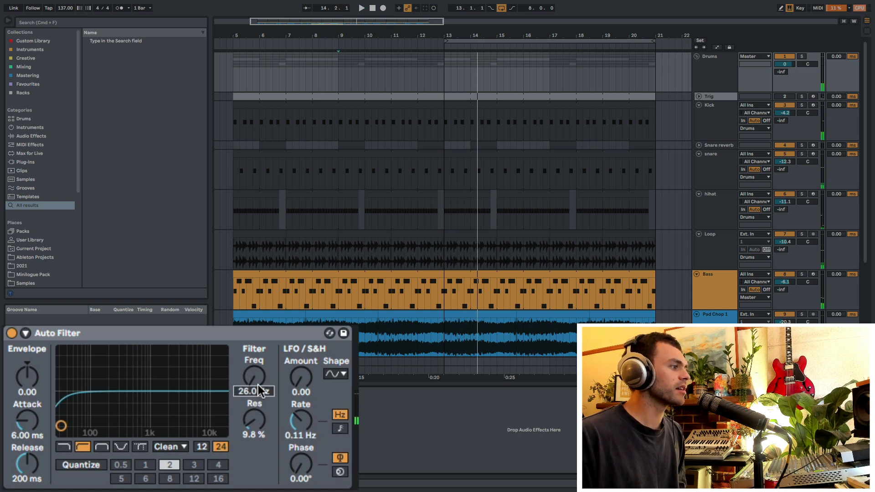
# Step: Turn off the Drums Auto Filter, show its Device On automation and draw it on between bars 9 and 13
pyautogui.click(12, 333)
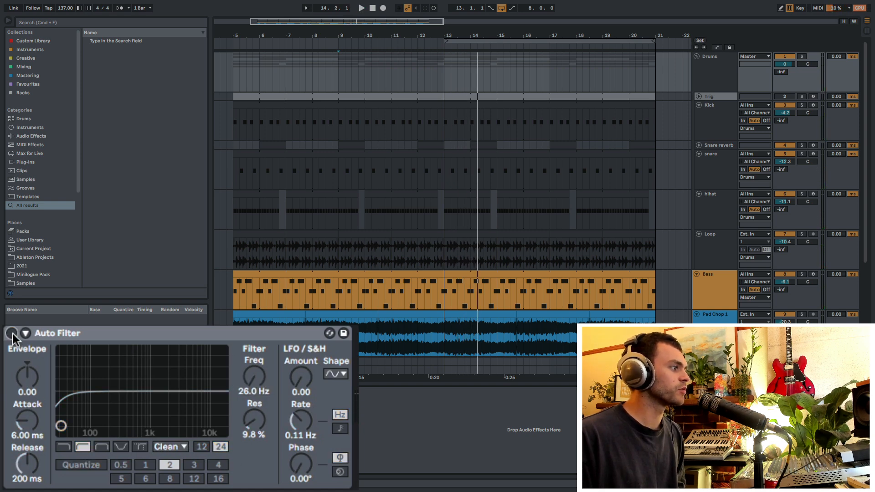
pyautogui.rightClick(12, 333)
pyautogui.press('Escape')
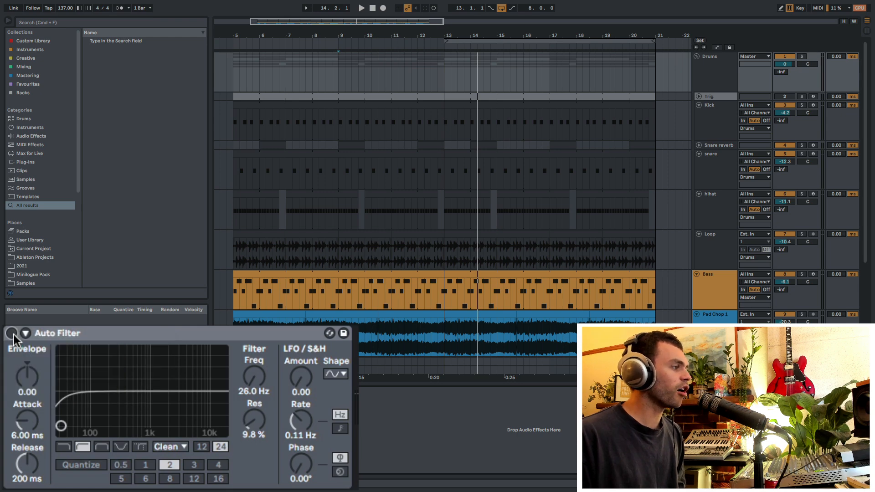
pyautogui.rightClick(12, 333)
pyautogui.click(50, 344)
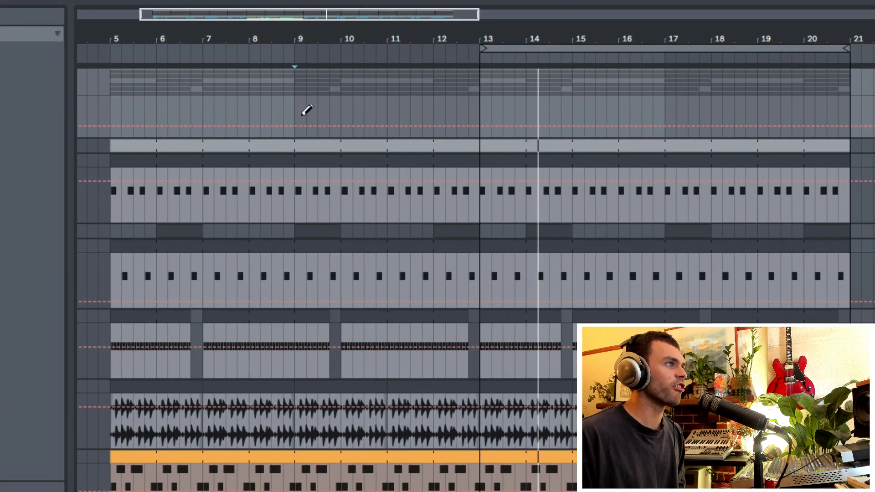
pyautogui.moveTo(336, 78)
pyautogui.mouseDown()
pyautogui.moveTo(435, 60)
pyautogui.moveTo(491, 95)
pyautogui.mouseUp()
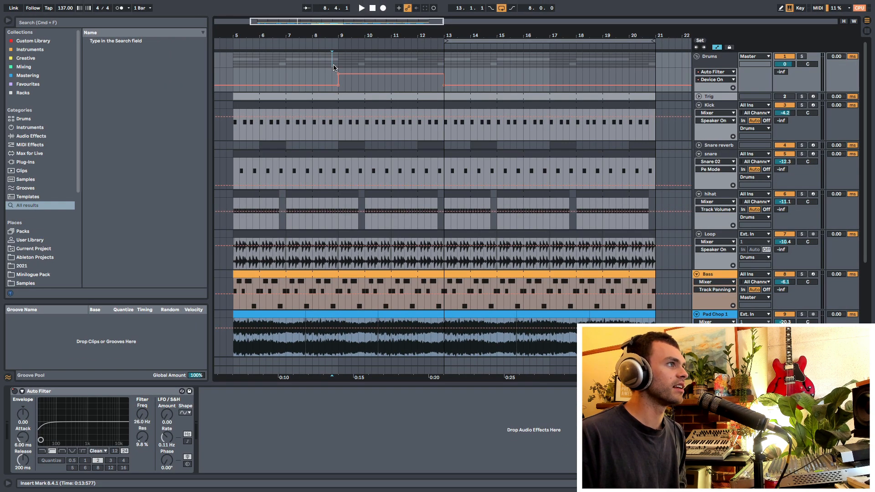
# Step: Record automation of the Drums Auto Filter's frequency rising gradually from 26.0 Hz to about 192 Hz across bars 9 to 13
pyautogui.press('Left')
pyautogui.click(731, 63)
pyautogui.click(383, 9)
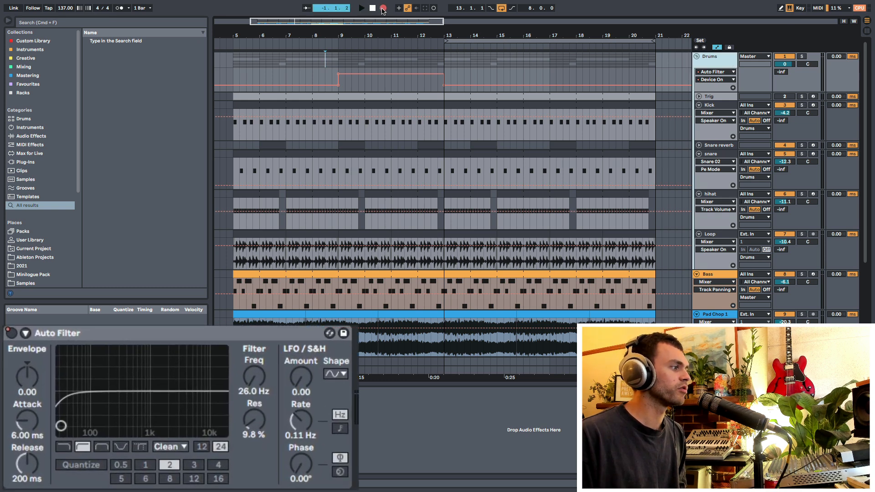
pyautogui.moveTo(256, 378); pyautogui.dragTo(256, 358)
pyautogui.press('space')
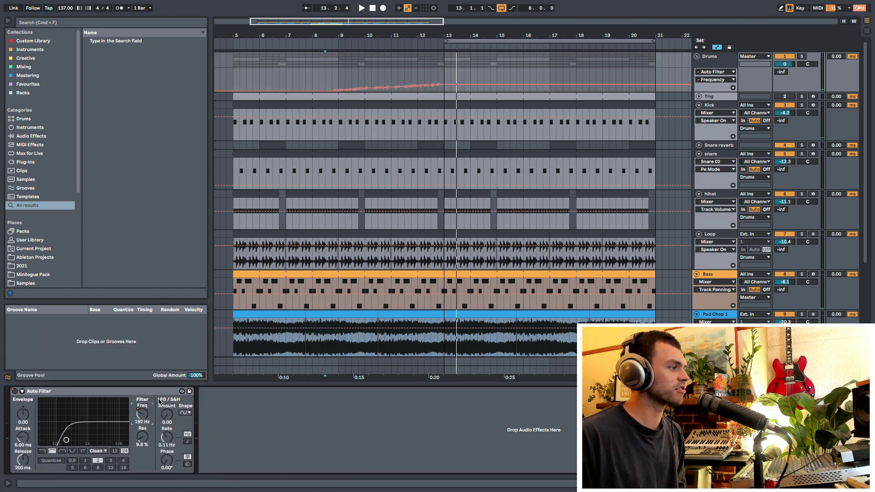
pyautogui.click(154, 393)
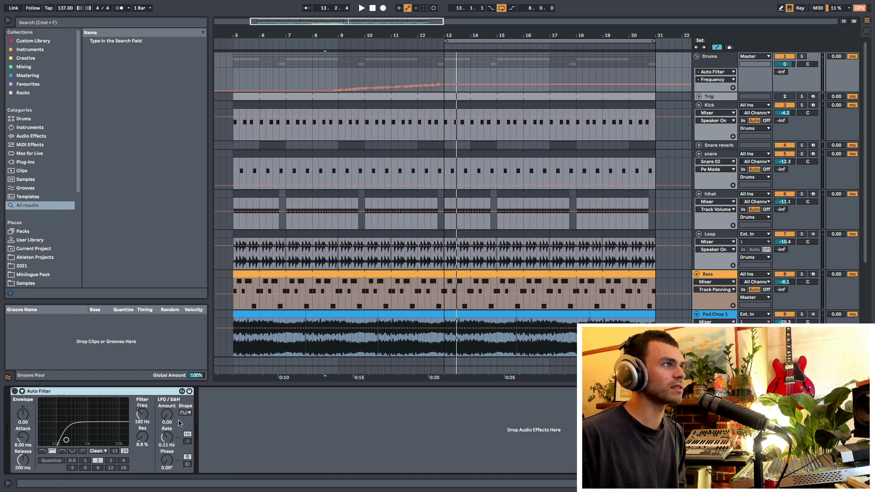
# Step: Solo the Pad Chop 1 track and add a locator at bar 9
pyautogui.click(717, 233)
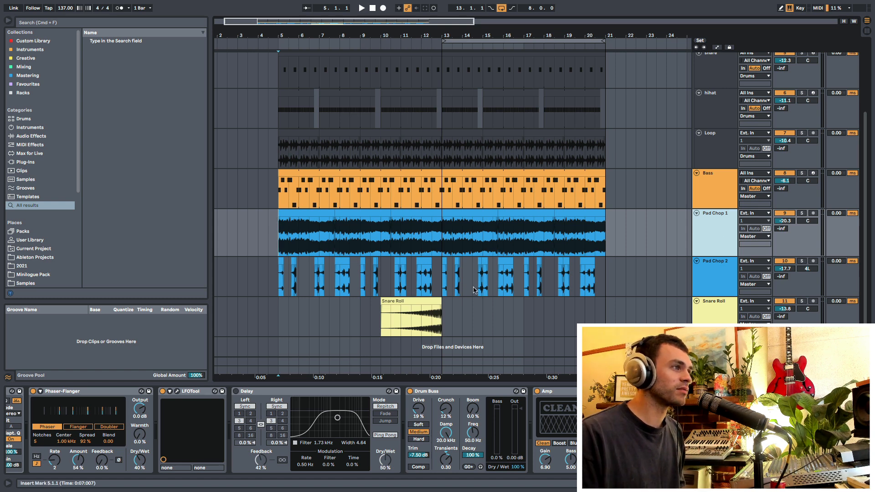
pyautogui.moveTo(376, 37); pyautogui.dragTo(397, 41)
pyautogui.click(801, 213)
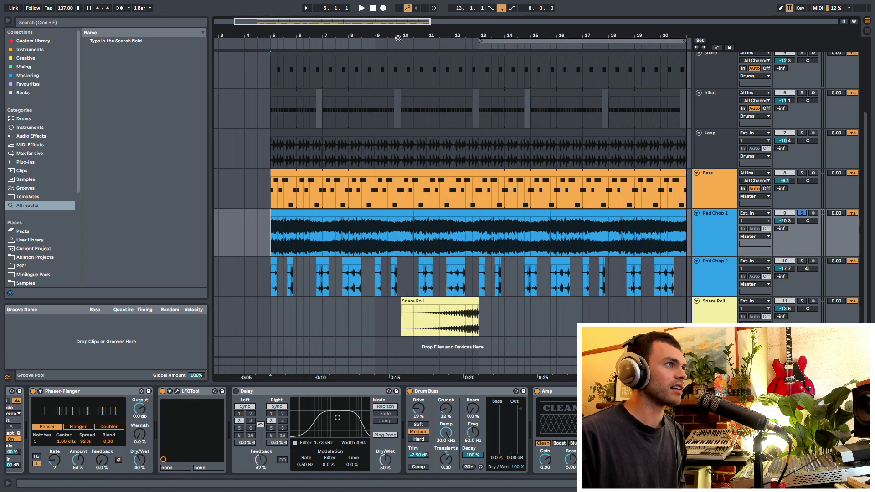
pyautogui.moveTo(395, 38); pyautogui.dragTo(372, 46)
pyautogui.rightClick(373, 46)
pyautogui.click(392, 63)
# Step: Show Device On automation for Pad Chop 1's Delay and draw it on only between bars 9 and 13
pyautogui.moveTo(374, 246); pyautogui.dragTo(485, 246)
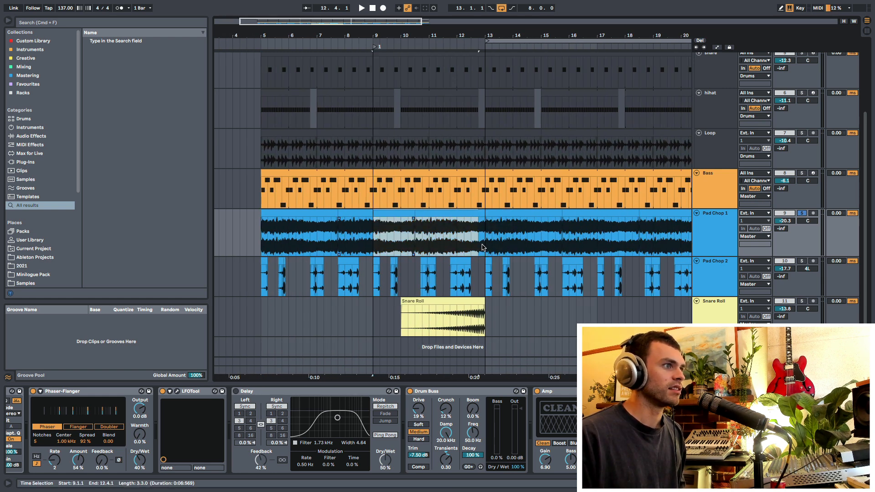
pyautogui.click(255, 391)
pyautogui.rightClick(237, 392)
pyautogui.click(257, 396)
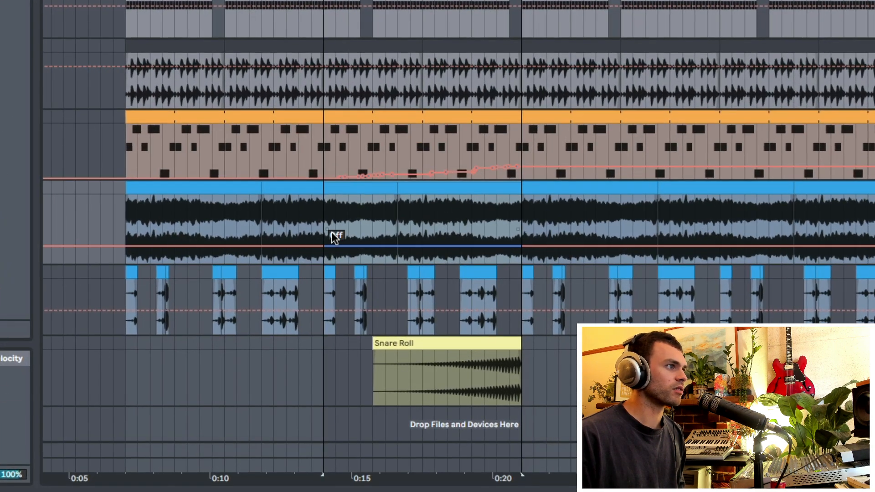
pyautogui.press('b')
pyautogui.click(377, 235)
pyautogui.moveTo(370, 203)
pyautogui.mouseDown()
pyautogui.moveTo(528, 200)
pyautogui.moveTo(537, 244)
pyautogui.mouseUp()
pyautogui.press('b')
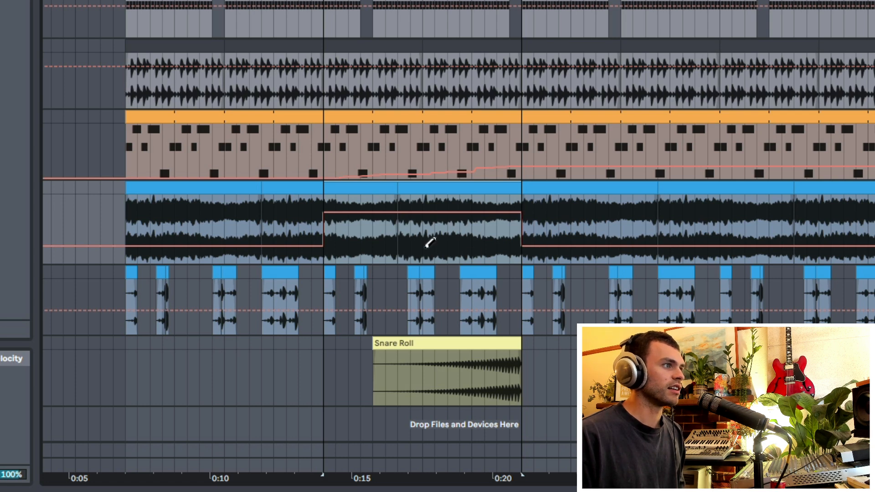
# Step: Play from bar 7.4 through the automated Delay section on Pad Chop 1 into the drop at bar 13
pyautogui.click(274, 216)
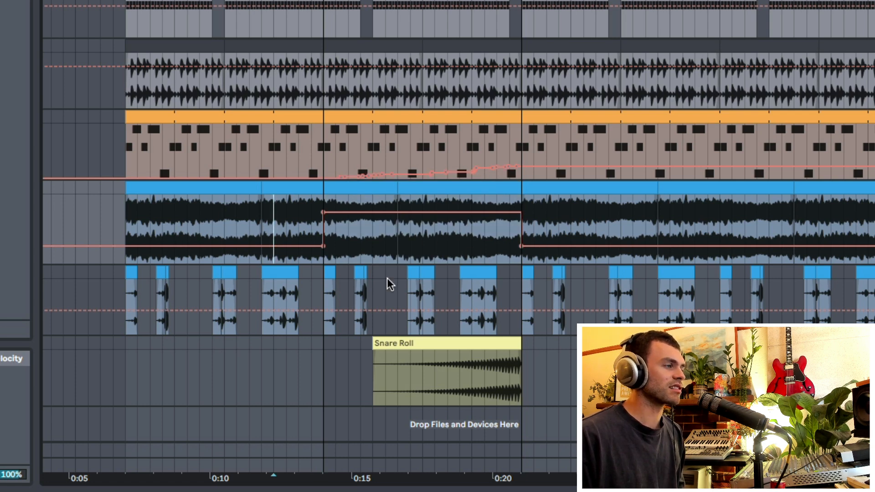
pyautogui.click(263, 208)
pyautogui.press('space')
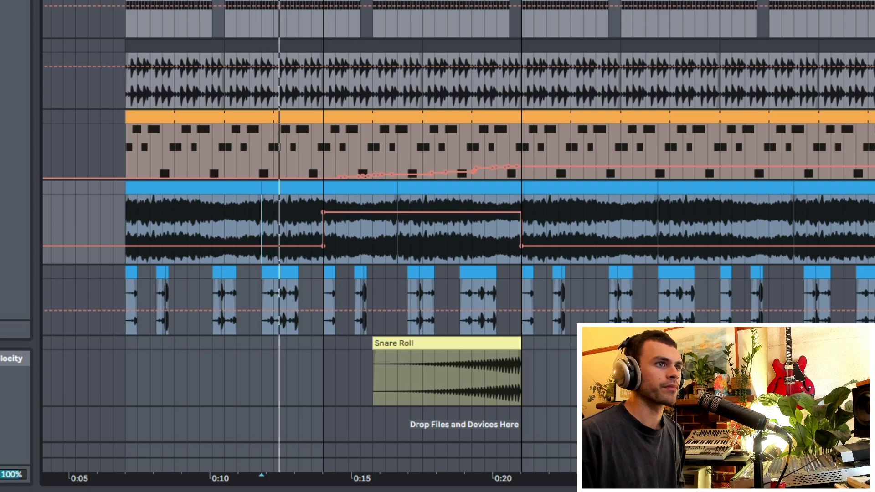
pyautogui.moveTo(341, 0); pyautogui.dragTo(264, 1)
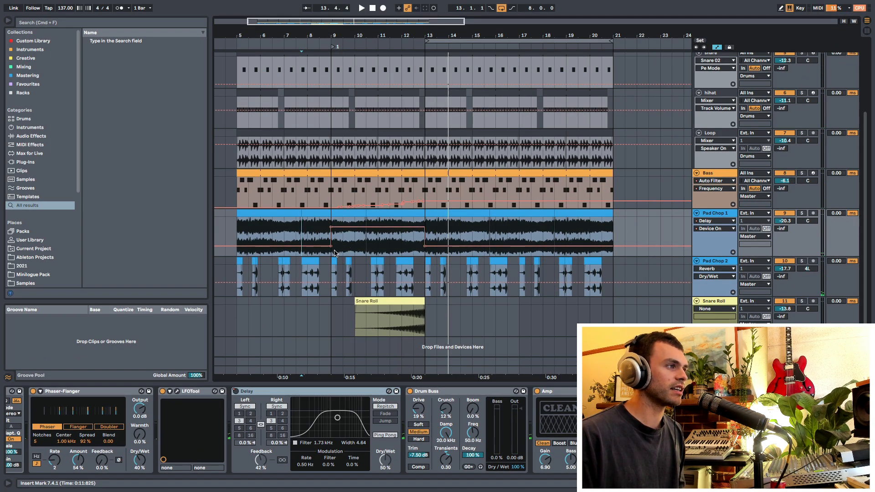
pyautogui.press('space')
# Step: Highlight the Delay-automated section of Pad Chop 1, examining bars 9 to 13 and its last two bars from 11 to 13
pyautogui.moveTo(332, 251); pyautogui.dragTo(416, 251)
pyautogui.click(381, 252)
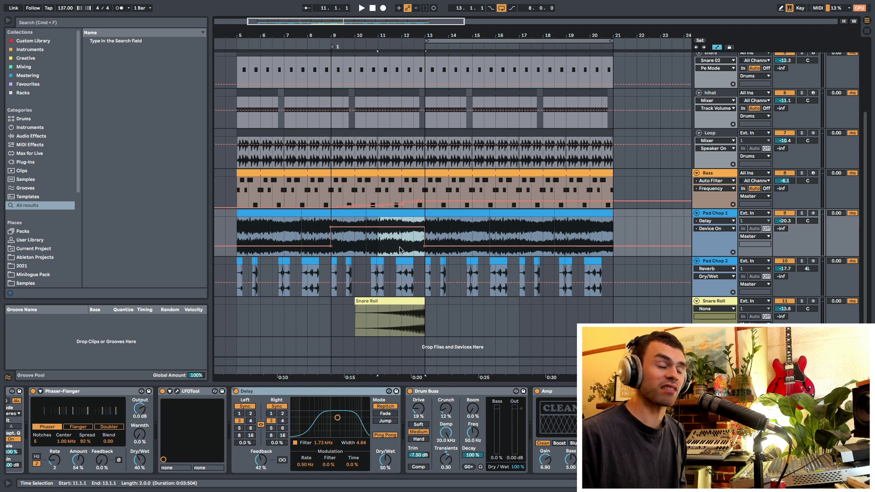
pyautogui.moveTo(351, 252); pyautogui.dragTo(402, 250)
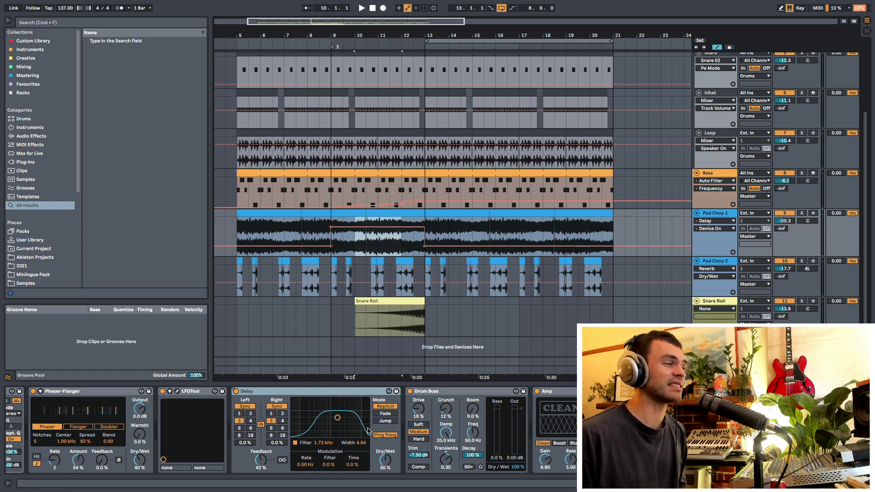
pyautogui.moveTo(335, 247); pyautogui.dragTo(421, 246)
pyautogui.click(383, 249)
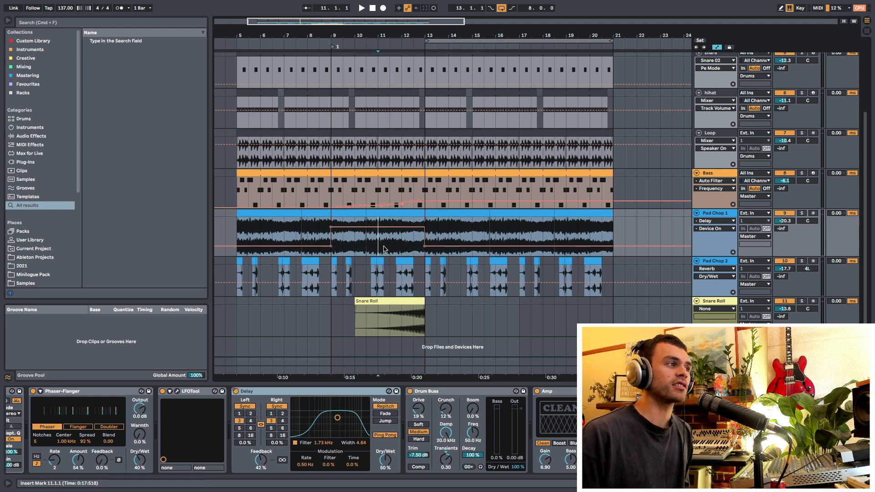
pyautogui.moveTo(381, 247); pyautogui.dragTo(430, 247)
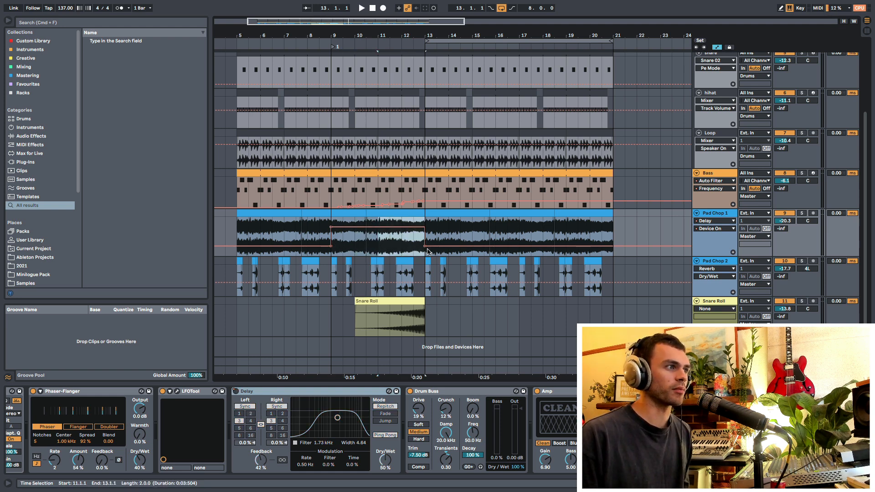
pyautogui.click(377, 250)
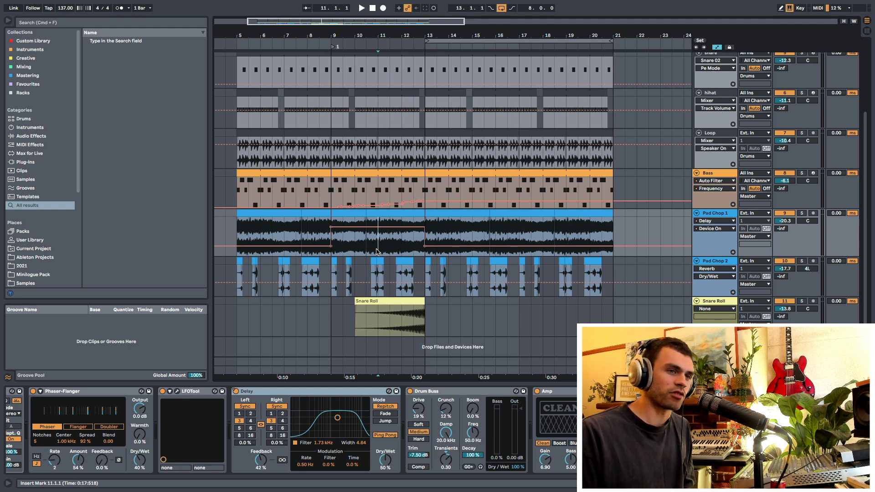
# Step: Hide the automation lanes and duplicate the Pad Chop 1 track together with its clips and effects chain
pyautogui.press('a')
pyautogui.click(332, 243)
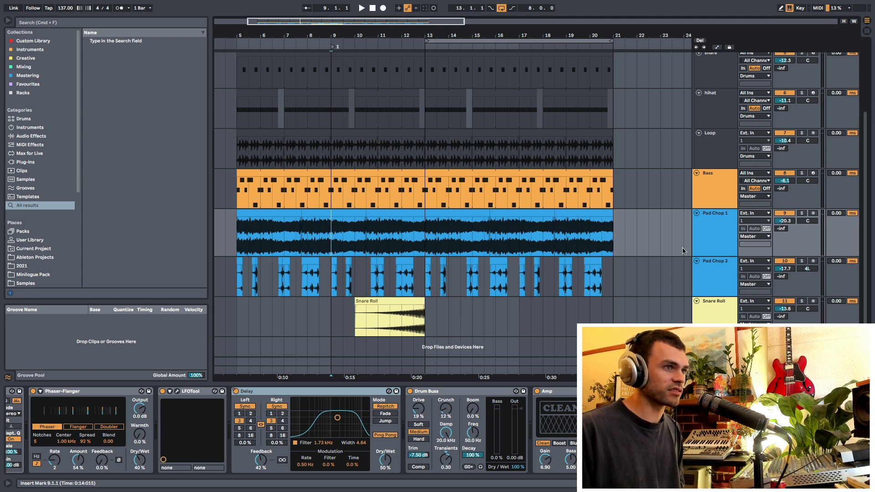
pyautogui.click(718, 239)
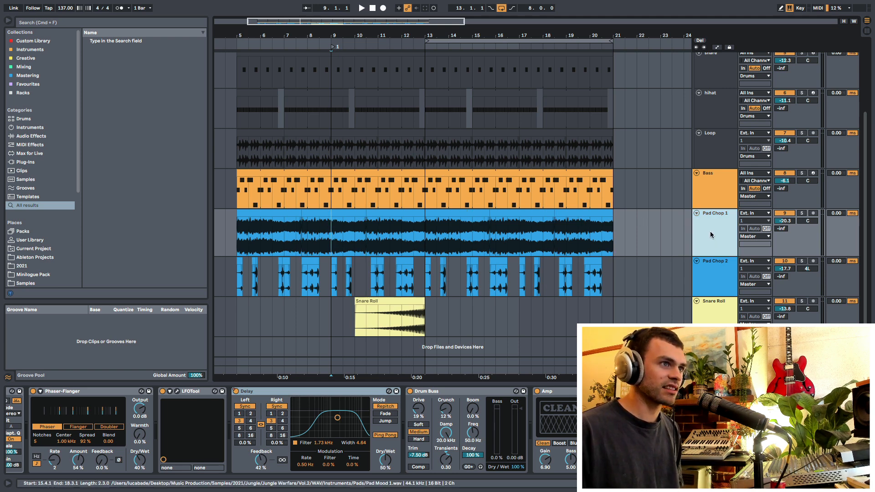
pyautogui.press('super+d')
pyautogui.moveTo(241, 245); pyautogui.dragTo(425, 235)
pyautogui.click(351, 250)
pyautogui.click(354, 287)
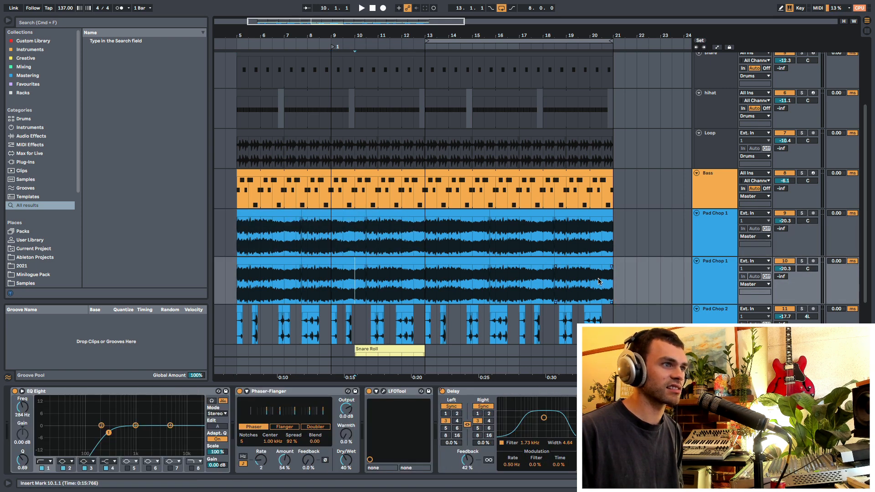
pyautogui.click(390, 403)
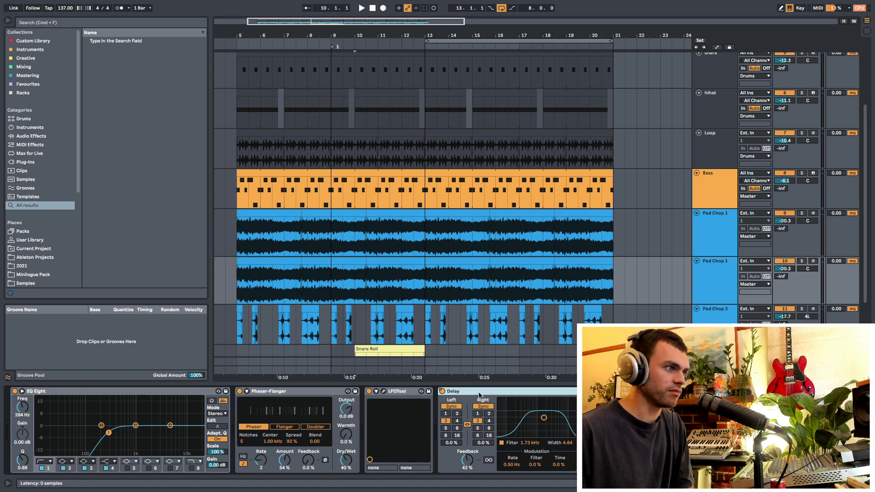
# Step: Switch off the Delay and LFOTool devices on the duplicated Pad Chop 1 track and fold both
pyautogui.click(479, 393)
pyautogui.press('0')
pyautogui.click(400, 392)
pyautogui.press('0')
pyautogui.click(477, 394)
pyautogui.doubleClick(477, 394)
pyautogui.doubleClick(412, 393)
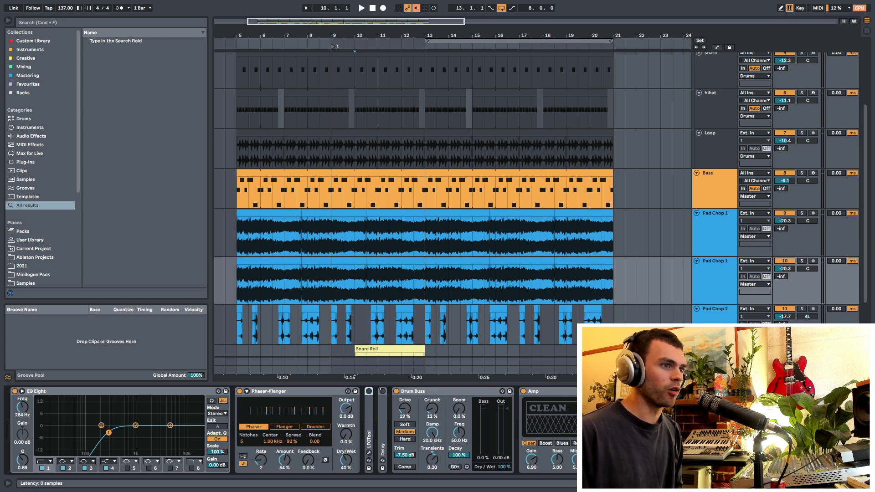
# Step: Select all clips on the duplicated Pad Chop 1 track from bar 5 to bar 21
pyautogui.click(617, 278)
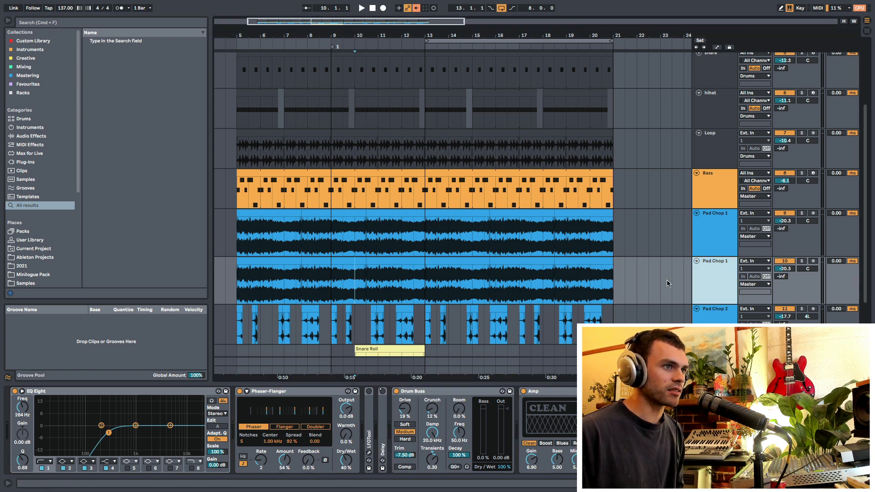
pyautogui.moveTo(616, 278); pyautogui.dragTo(237, 285)
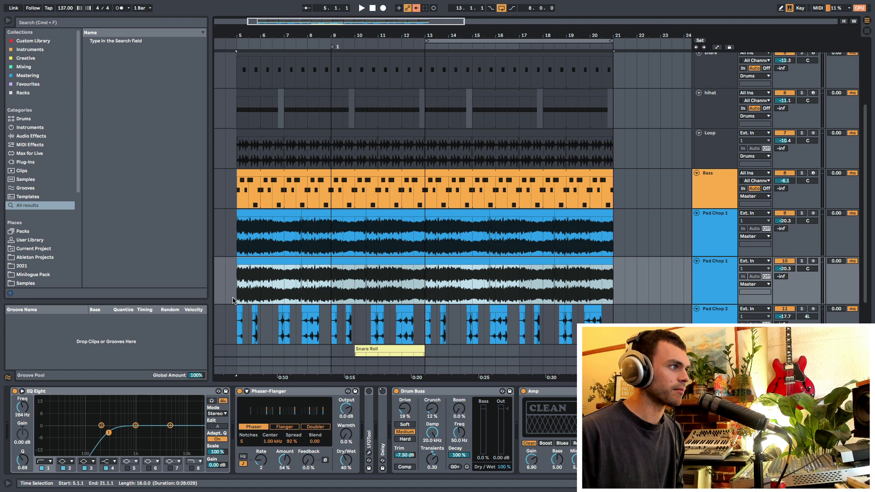
pyautogui.moveTo(239, 292); pyautogui.dragTo(609, 284)
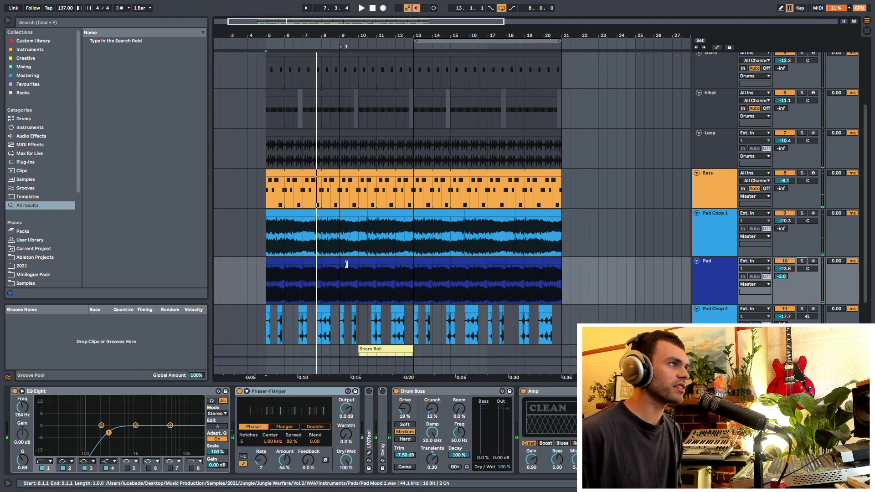
# Step: Search the browser for "util" and add a Utility at the end of the Pad track's effects chain
pyautogui.click(269, 287)
pyautogui.press('space')
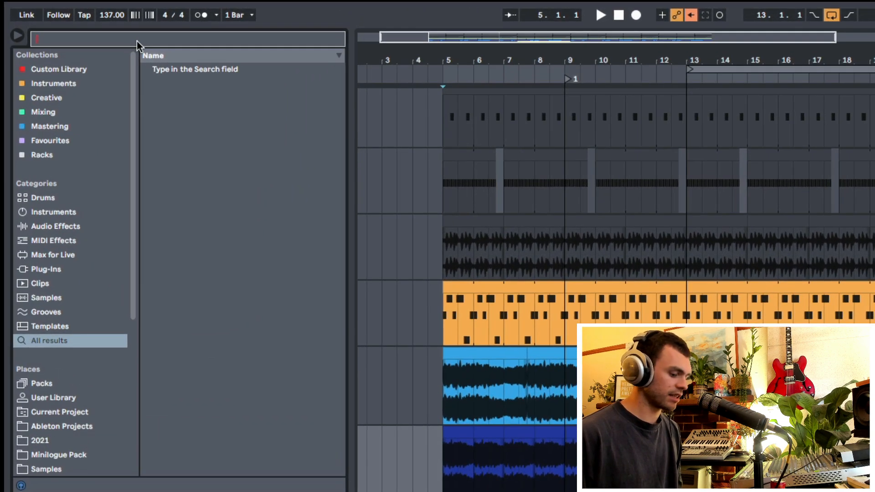
pyautogui.click(105, 30)
pyautogui.write('util')
pyautogui.doubleClick(167, 69)
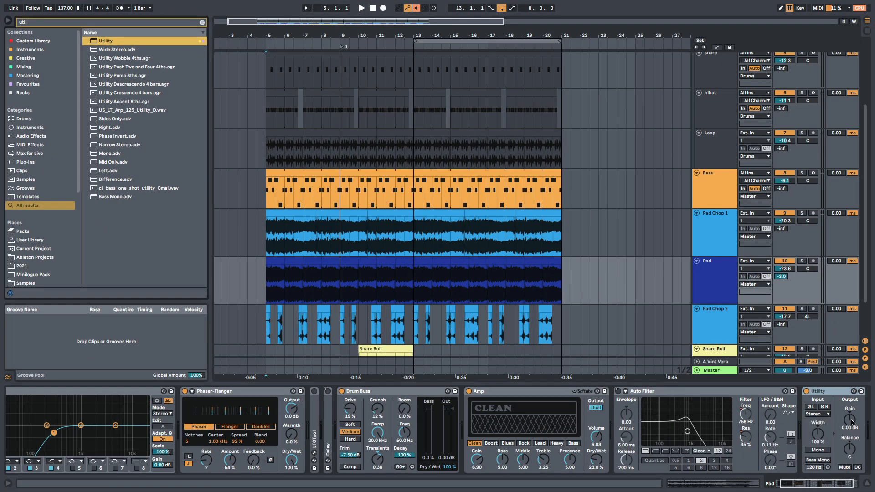
# Step: Show the automation lane for the Utility's Gain on the Pad track with draw mode toggled
pyautogui.click(852, 421)
pyautogui.press('a')
pyautogui.press('b')
pyautogui.click(396, 312)
pyautogui.moveTo(146, 311)
pyautogui.mouseDown()
pyautogui.moveTo(146, 343)
pyautogui.moveTo(336, 307)
pyautogui.moveTo(401, 310)
pyautogui.mouseUp()
pyautogui.click(239, 310)
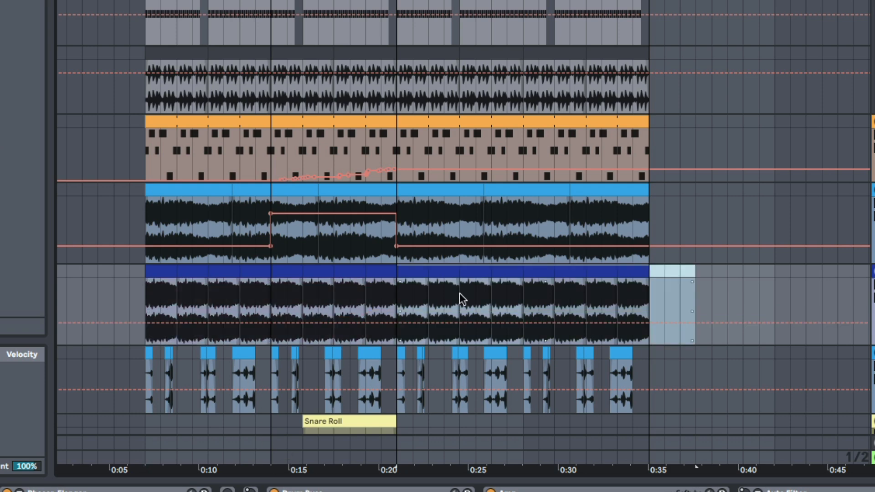
# Step: Delete the Pad clips after bar 13 and ramp the Utility Gain up from bar 5 to 0.00 dB at bar 13
pyautogui.press('Delete')
pyautogui.moveTo(398, 269); pyautogui.dragTo(651, 267)
pyautogui.click(147, 300)
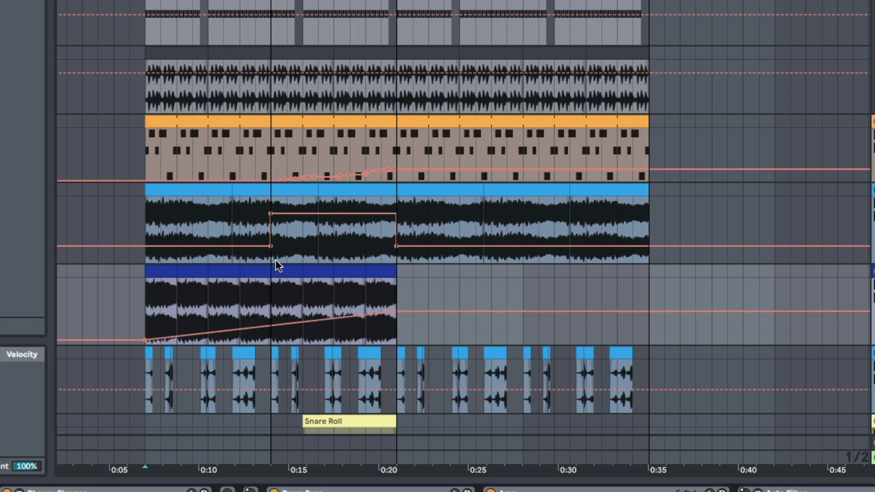
pyautogui.moveTo(155, 319); pyautogui.dragTo(397, 312)
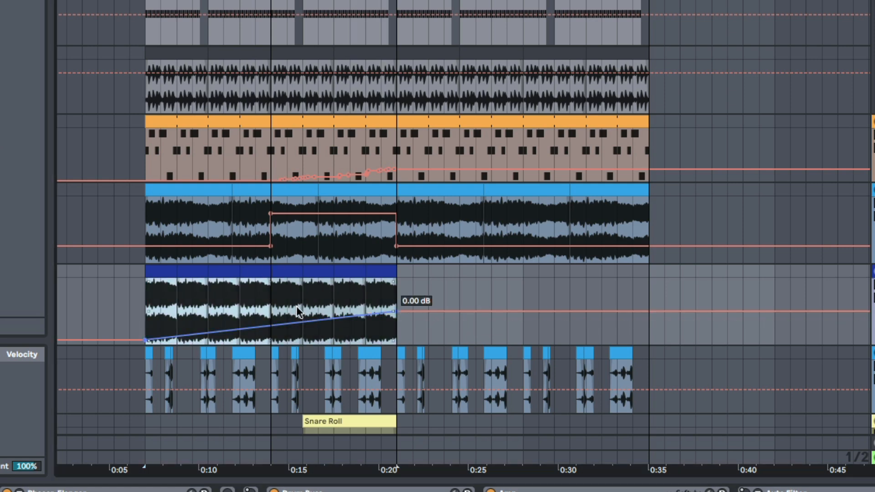
# Step: Play from bar 9 through the Pad's volume rise into the drop at bar 13
pyautogui.click(271, 308)
pyautogui.press('space')
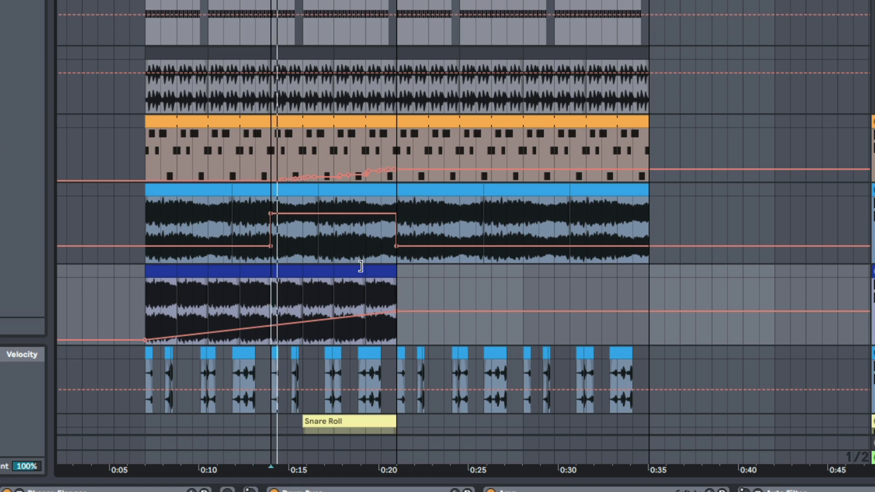
pyautogui.moveTo(412, 0); pyautogui.dragTo(447, 1)
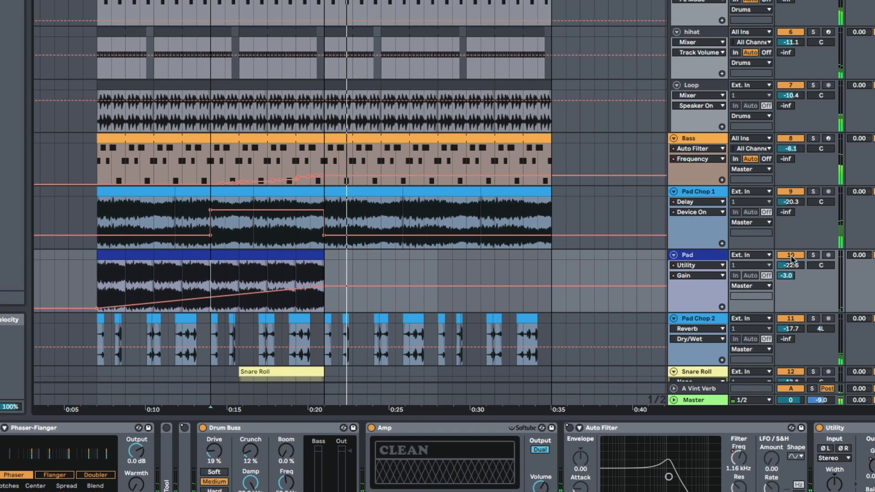
# Step: Show the Pad track's Speaker On automation and draw it off from bar 13 to about bar 16.5
pyautogui.rightClick(792, 256)
pyautogui.click(801, 263)
pyautogui.moveTo(337, 270); pyautogui.dragTo(424, 288)
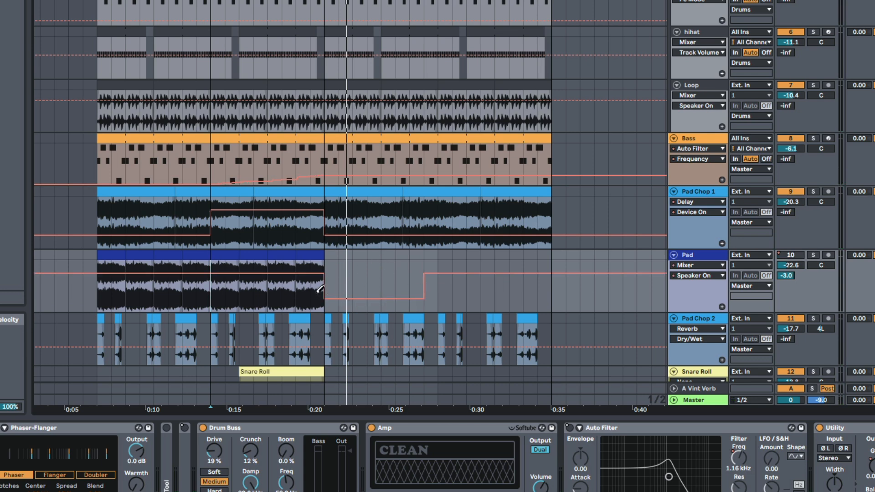
pyautogui.moveTo(328, 258); pyautogui.dragTo(382, 255)
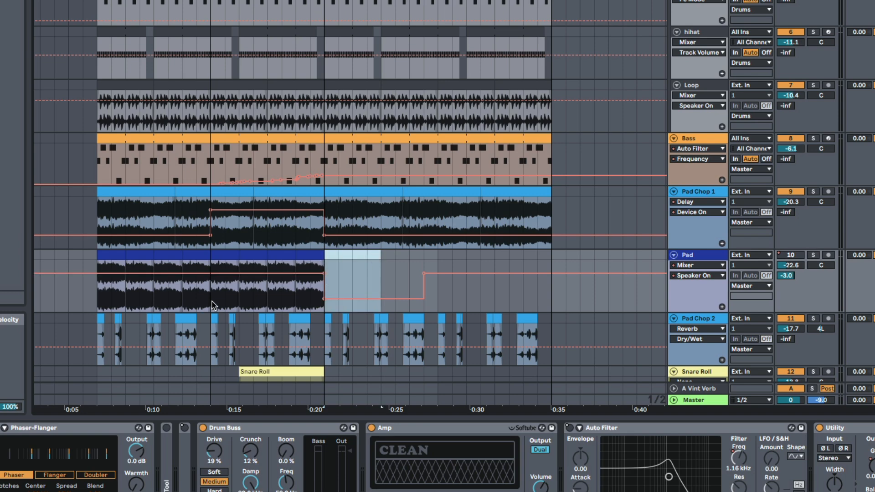
# Step: Replay the build with the automated Pad from bar 9 past the drop, and highlight the Pad from bar 9 to 13
pyautogui.click(249, 294)
pyautogui.press('space')
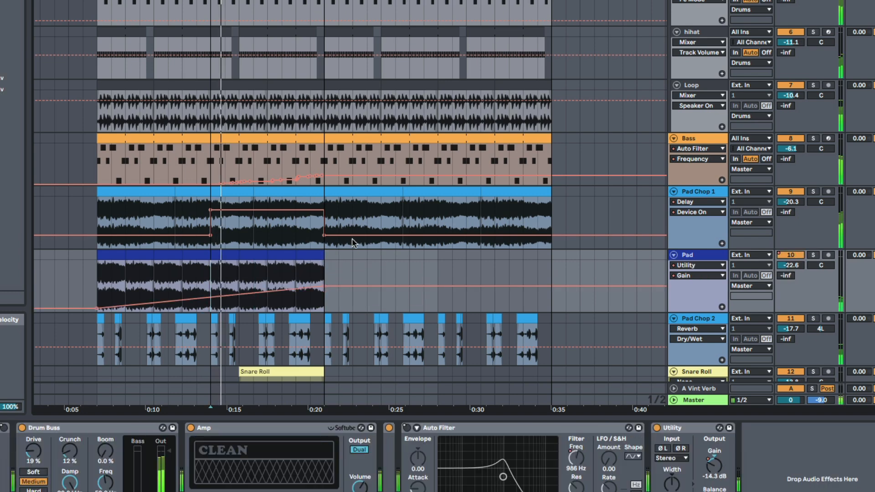
pyautogui.moveTo(288, 1); pyautogui.dragTo(325, 1)
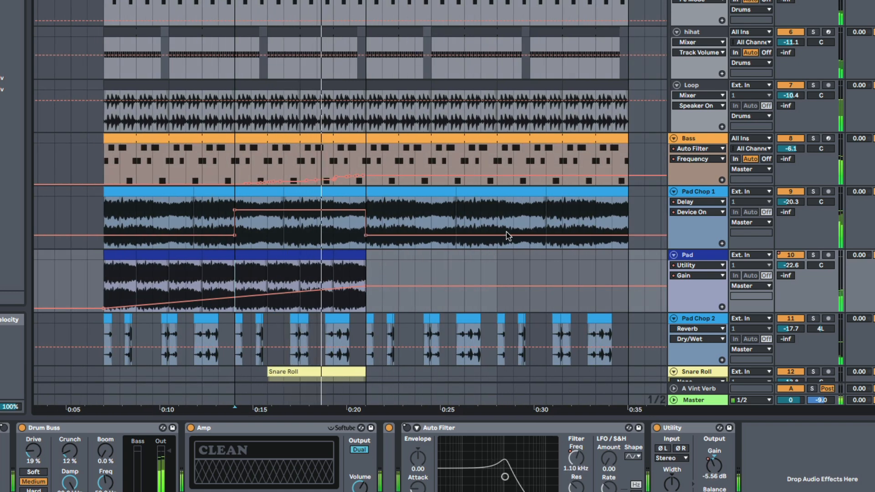
pyautogui.moveTo(392, 11); pyautogui.dragTo(347, 1)
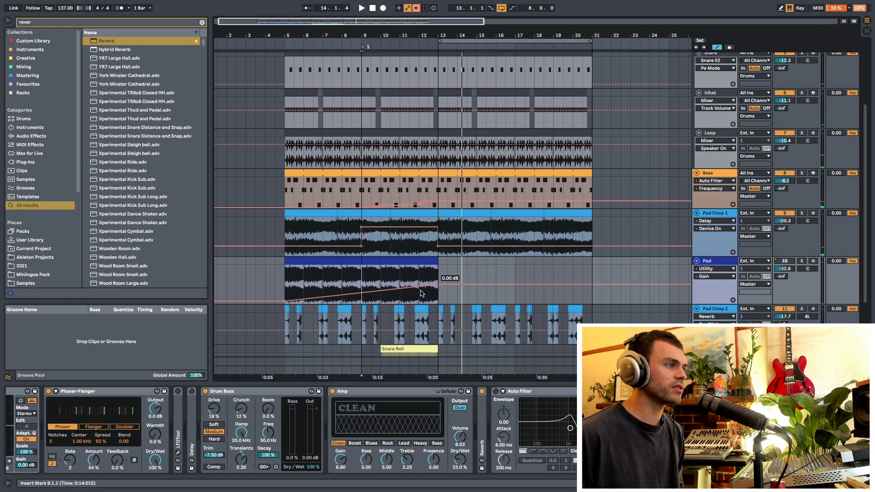
pyautogui.press('space')
pyautogui.moveTo(362, 273); pyautogui.dragTo(440, 268)
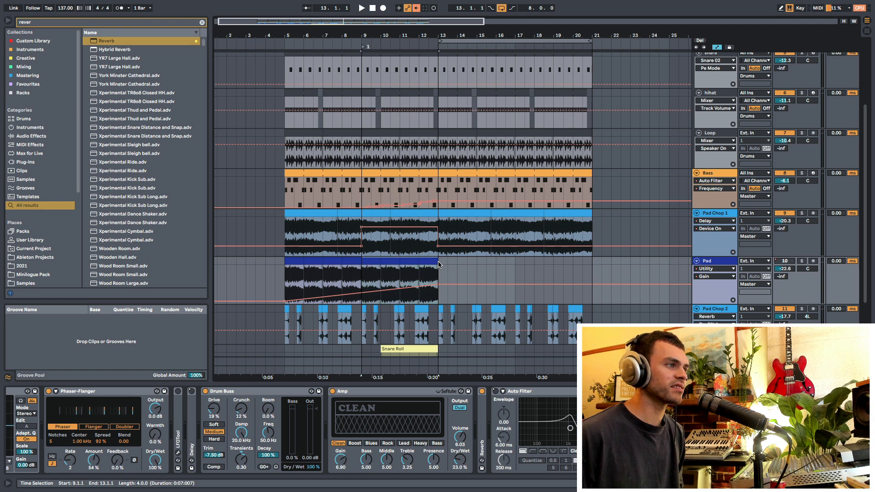
# Step: Insert a new audio track directly below Pad and mark bars 5 to 13 on it
pyautogui.click(720, 260)
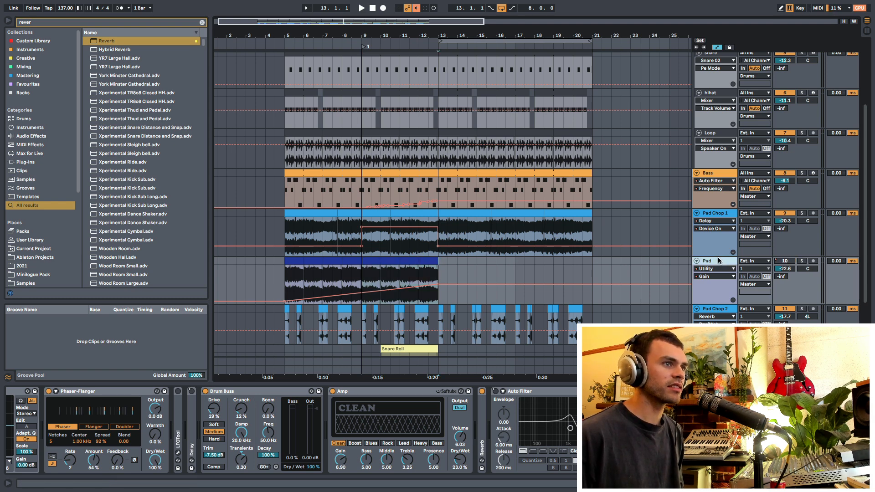
pyautogui.press('super+t')
pyautogui.scroll(-3, 301, 273)
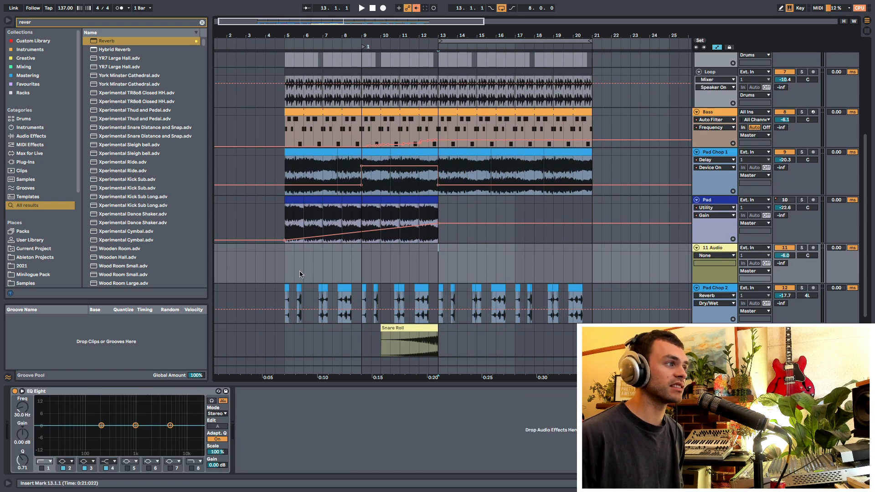
pyautogui.moveTo(286, 255); pyautogui.dragTo(437, 252)
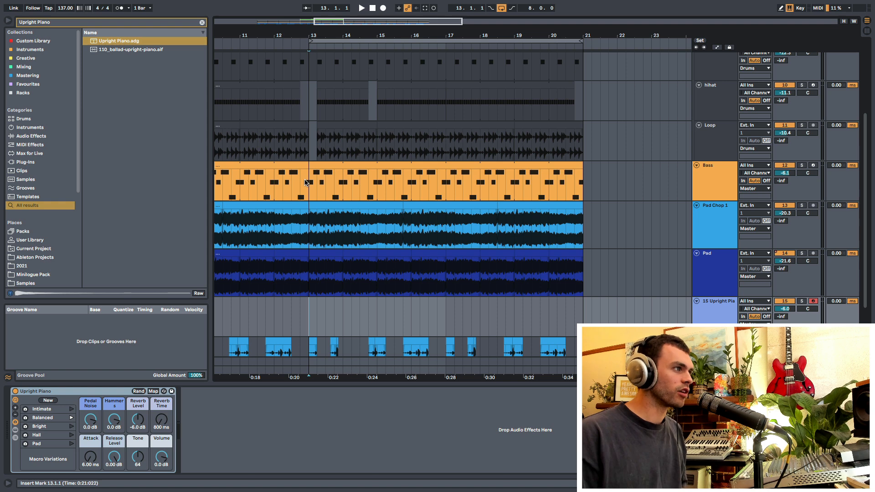
# Step: Play from bar 13 on the Upright Piano track to audition it against the pad and bass
pyautogui.click(312, 184)
pyautogui.click(312, 318)
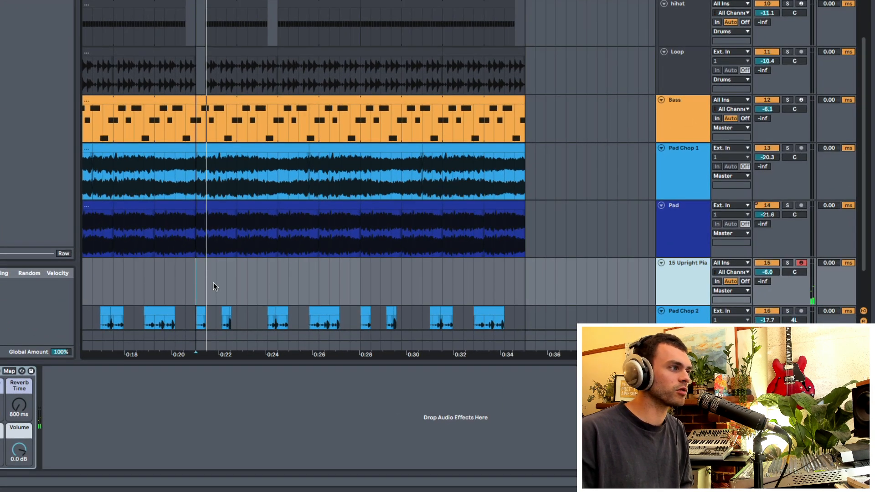
pyautogui.press('space')
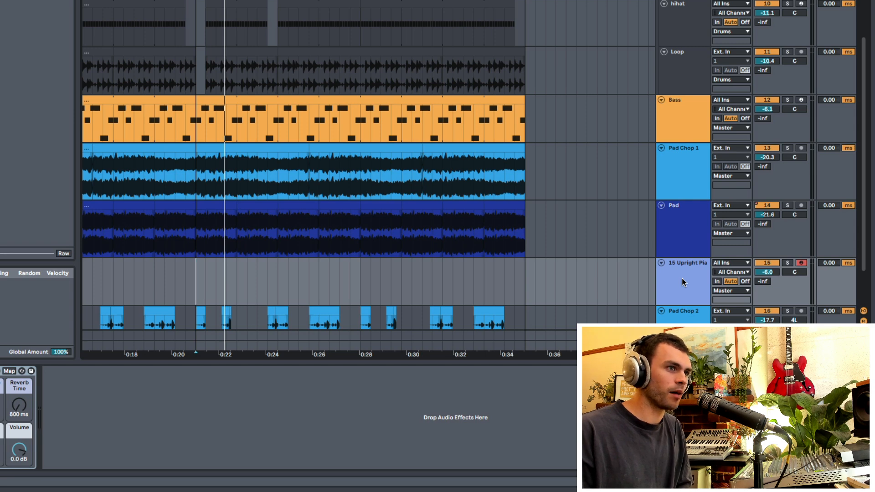
pyautogui.press('space')
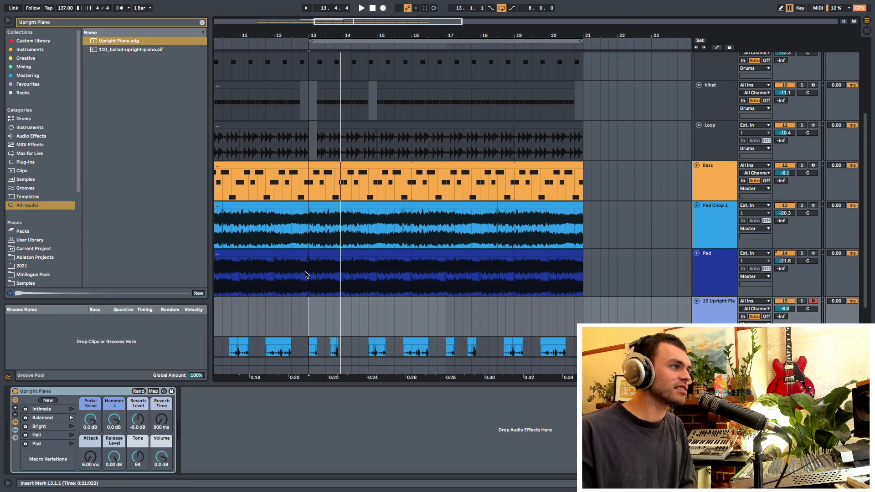
# Step: Select the Pad clips from bar 13 to 21 and set their Pitch to +13 st
pyautogui.moveTo(308, 274); pyautogui.dragTo(582, 277)
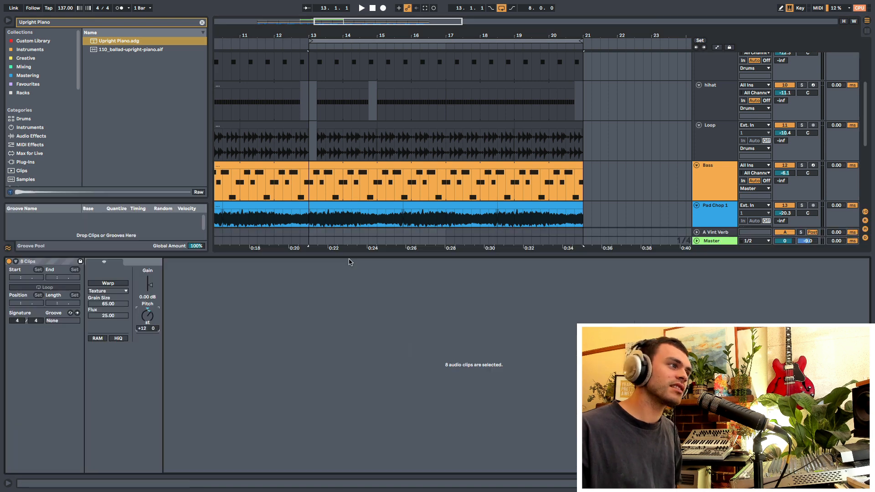
pyautogui.doubleClick(362, 257)
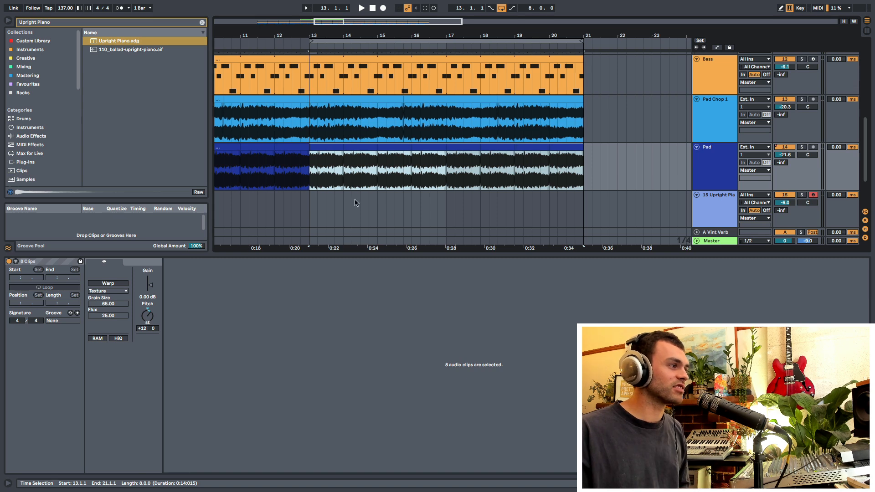
pyautogui.scroll(1, 229, 314)
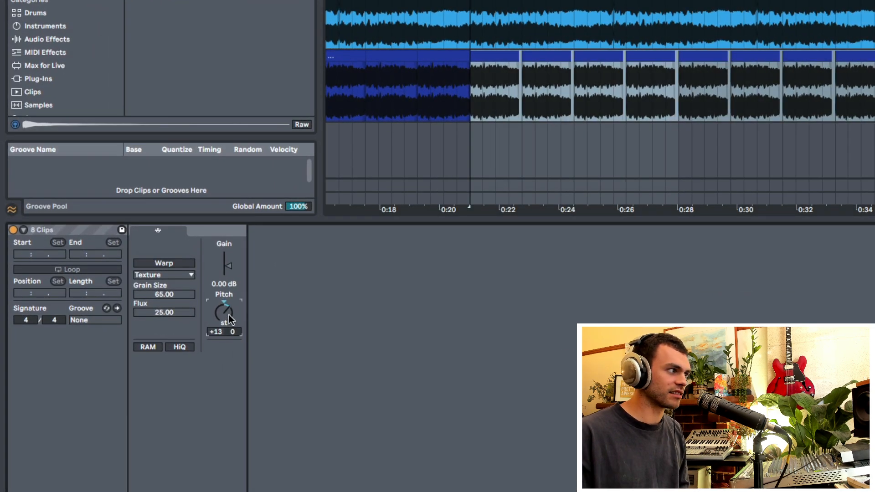
# Step: Lengthen the pitched Pad clip at bar 13 to a full bar and fill bars 13 to 21 without gaps
pyautogui.click(501, 79)
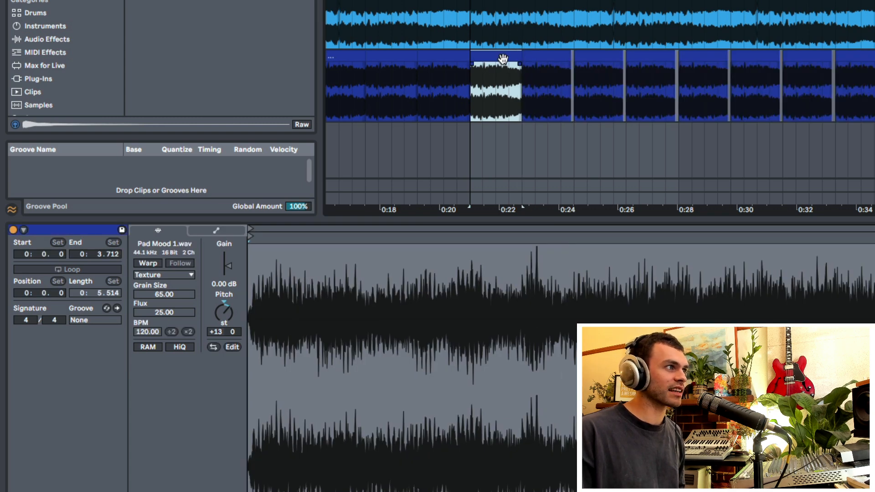
pyautogui.moveTo(466, 96); pyautogui.dragTo(519, 99)
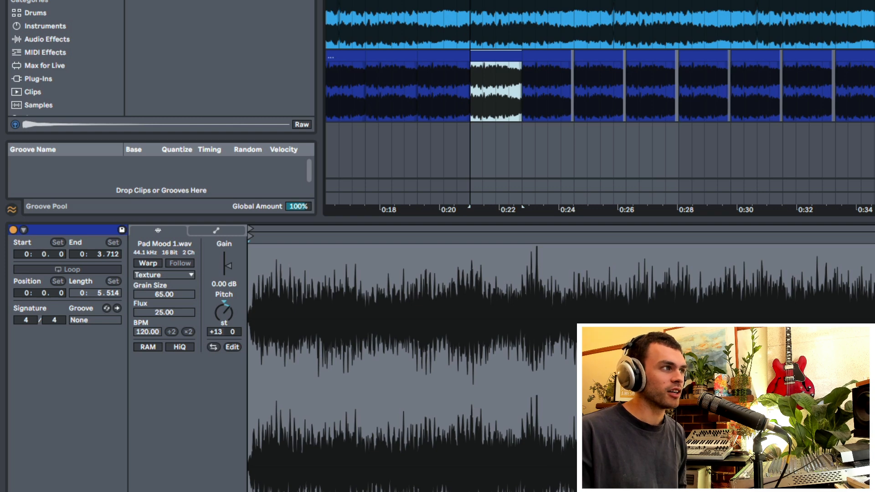
pyautogui.click(470, 103)
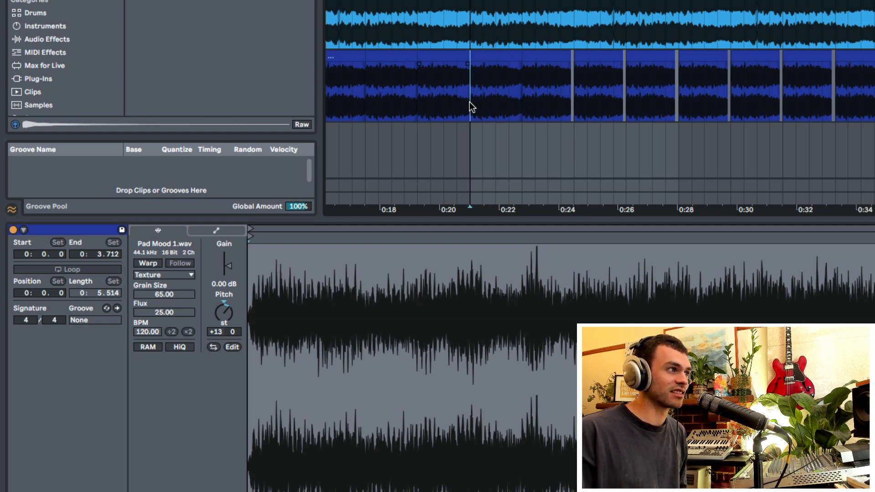
pyautogui.click(483, 83)
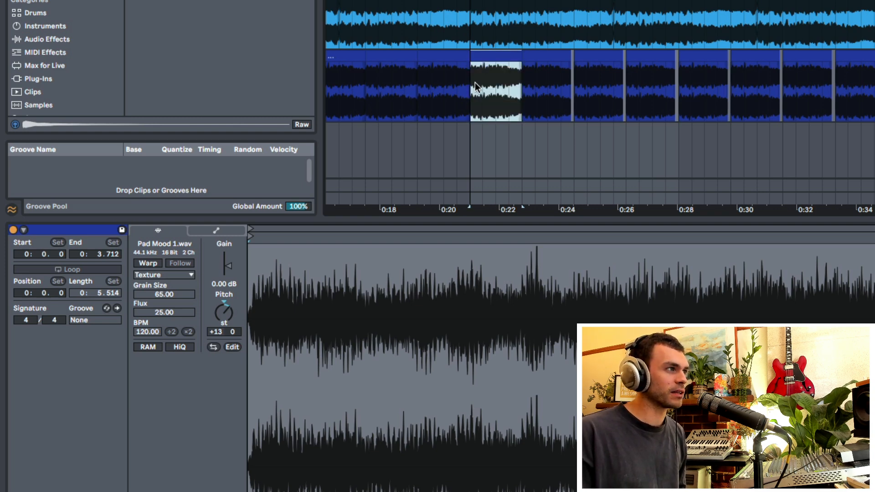
# Step: Play the repitched Pad from bar 13 and highlight its clips from bar 15 to 17 and on to bar 21
pyautogui.press('space')
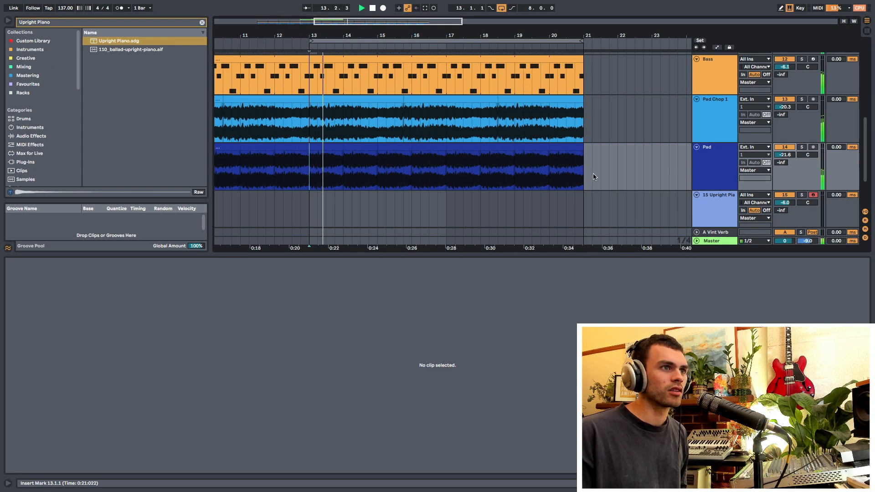
pyautogui.moveTo(376, 180); pyautogui.dragTo(445, 181)
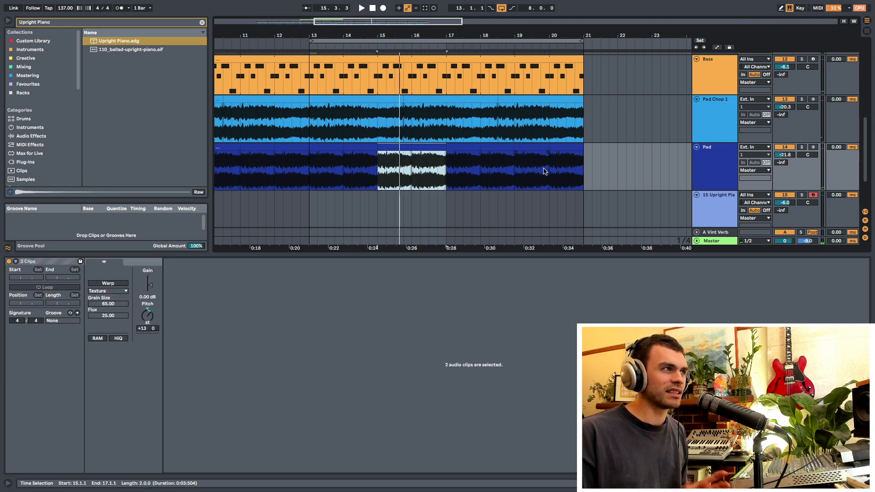
pyautogui.moveTo(377, 178); pyautogui.dragTo(583, 163)
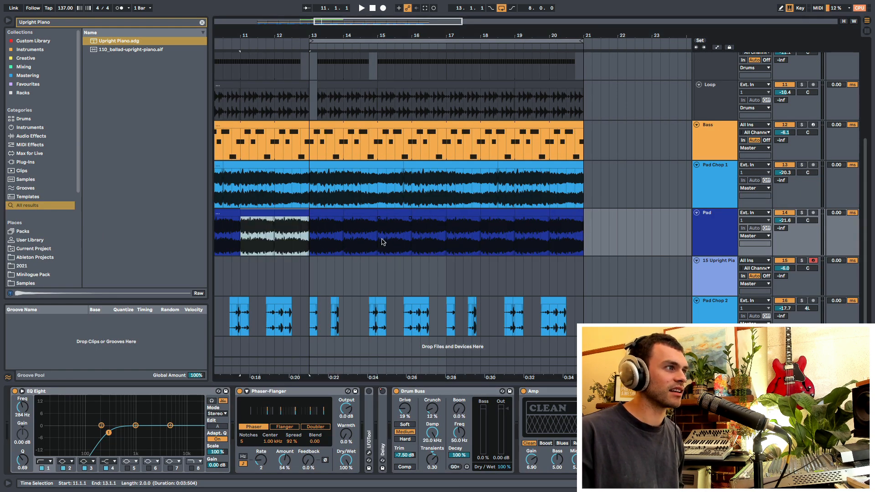
# Step: Examine the Pad's two-bar section from bar 15 to 17 and return the insert marker to bar 13
pyautogui.press('Right')
pyautogui.press('Right')
pyautogui.press('Right')
pyautogui.press('Right')
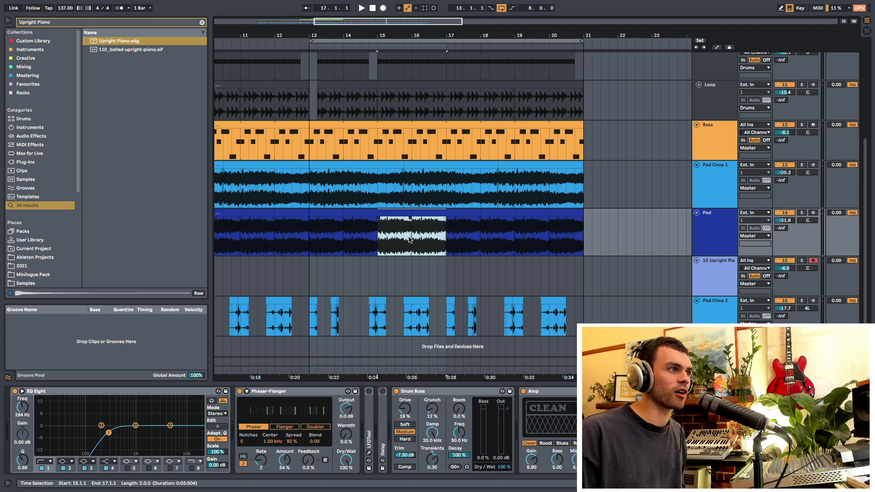
pyautogui.click(315, 241)
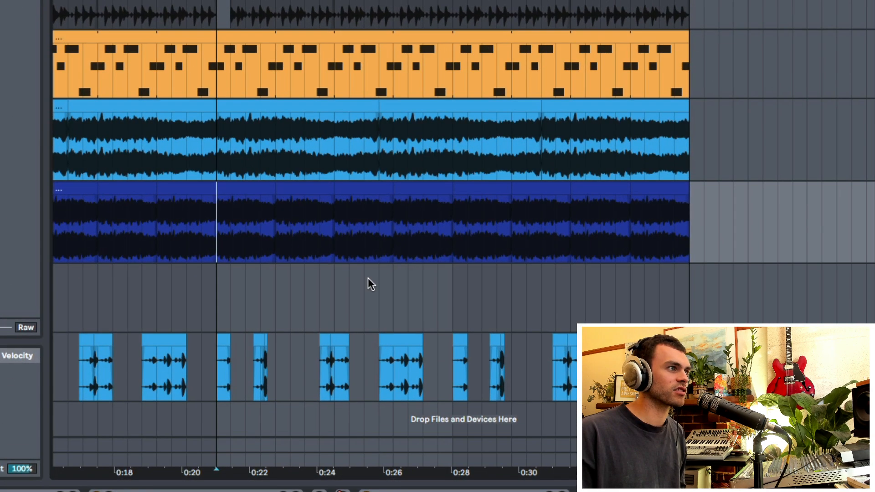
# Step: Audition the Pad from bar 13 past bar 16 and place the insert marker at bar 15
pyautogui.moveTo(337, 243); pyautogui.dragTo(451, 235)
pyautogui.moveTo(334, 251); pyautogui.dragTo(220, 259)
pyautogui.click(220, 259)
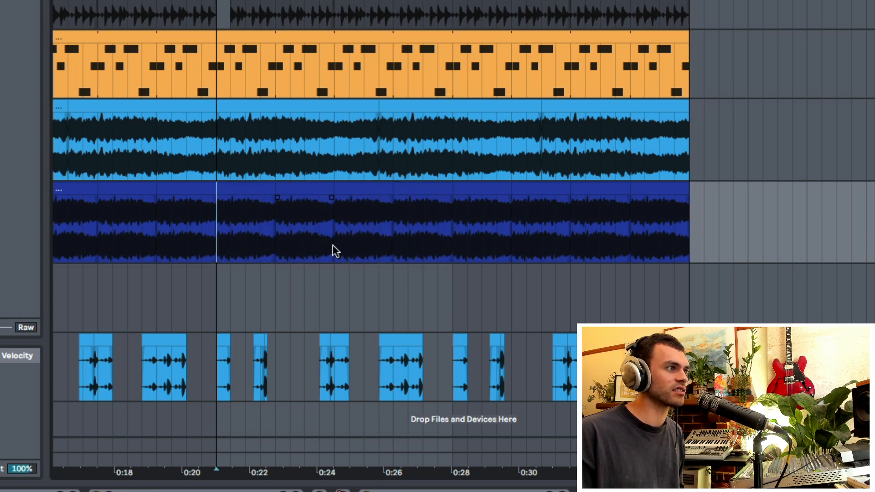
pyautogui.press('space')
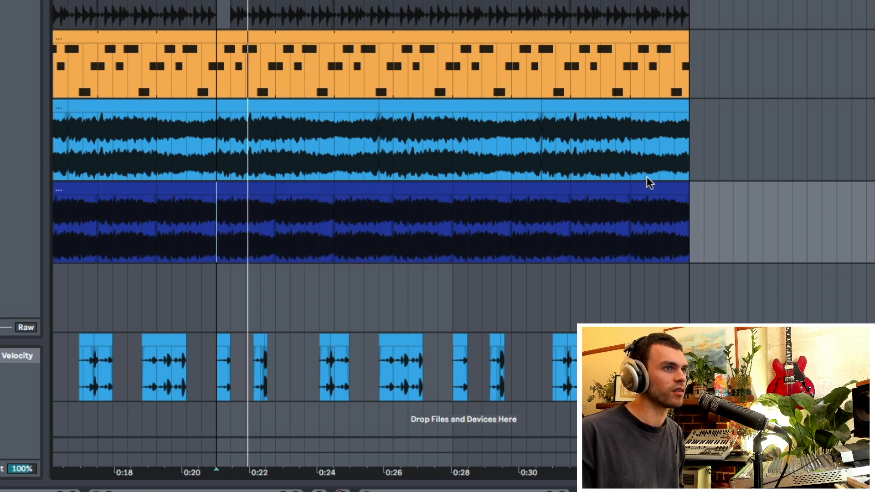
pyautogui.press('+')
pyautogui.press('-')
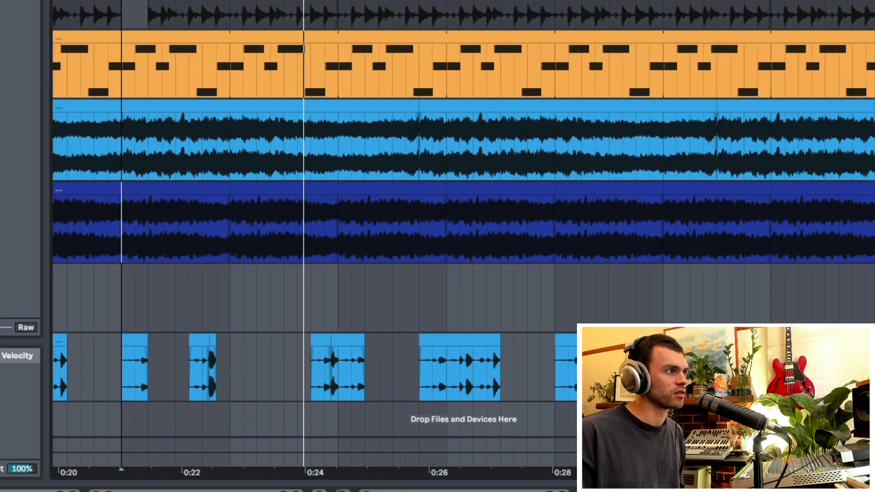
pyautogui.click(336, 226)
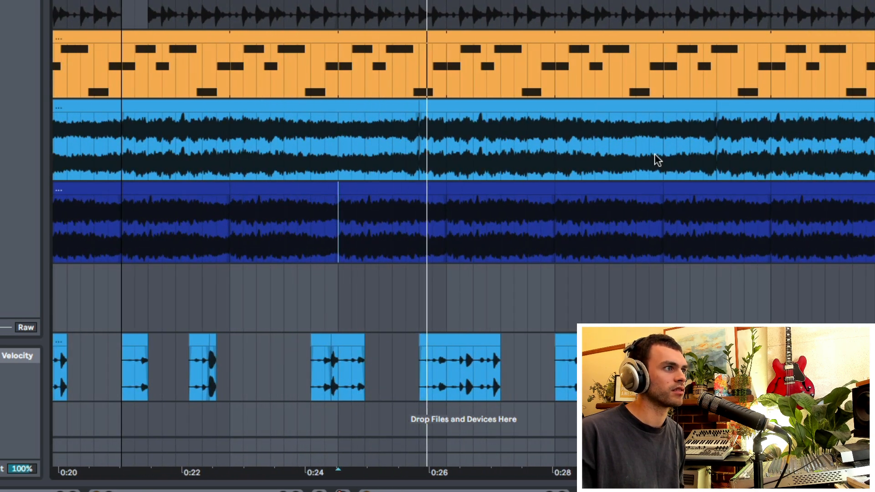
pyautogui.press('space')
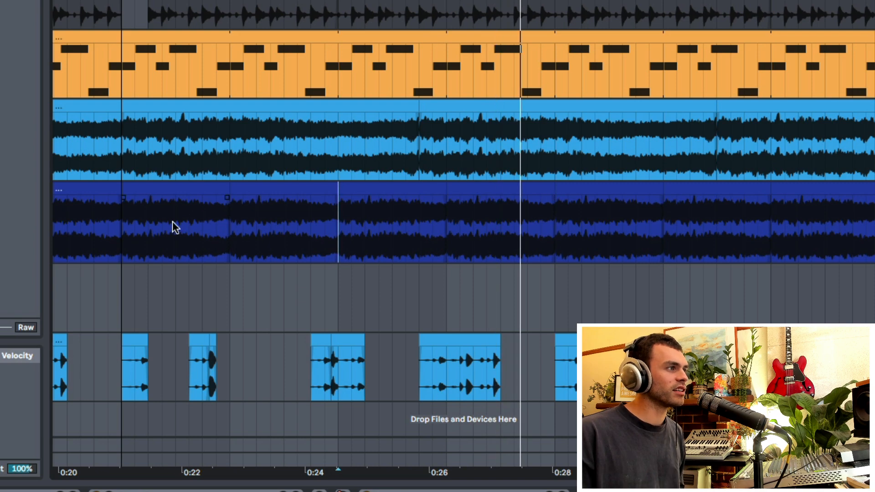
# Step: Duplicate the Pad's four-bar section from bar 13 to 17 onto bars 17 to 21 and play the result
pyautogui.moveTo(121, 240); pyautogui.dragTo(345, 241)
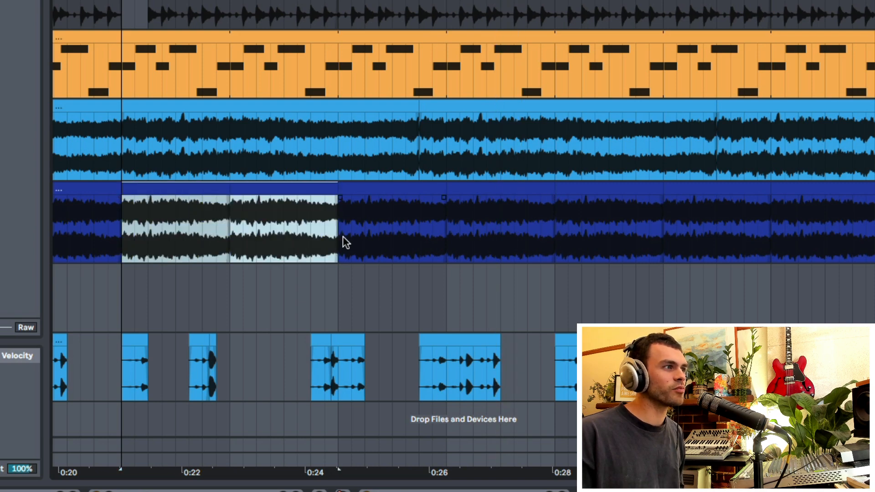
pyautogui.keyDown('shift'); pyautogui.click(555, 233); pyautogui.keyUp('shift')
pyautogui.hotkey('ctrl', 'd')
pyautogui.scroll(-4, 526, 130)
pyautogui.hscroll(-3, 527, 130)
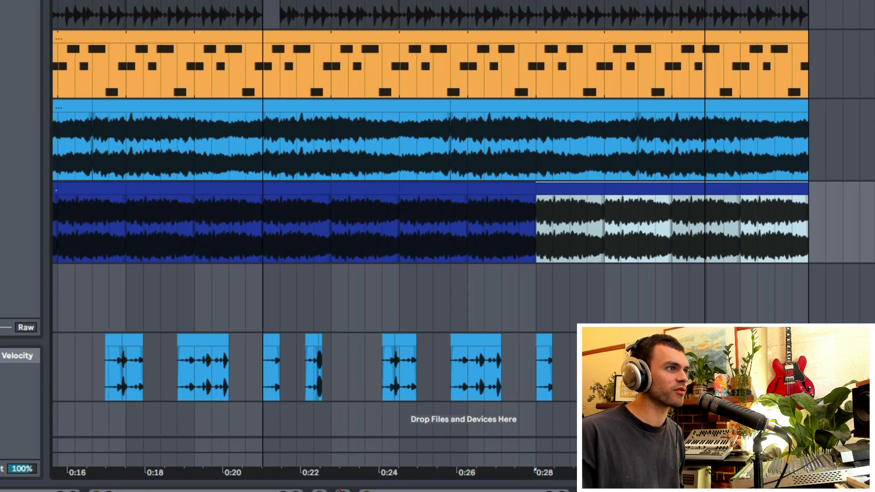
pyautogui.press('space')
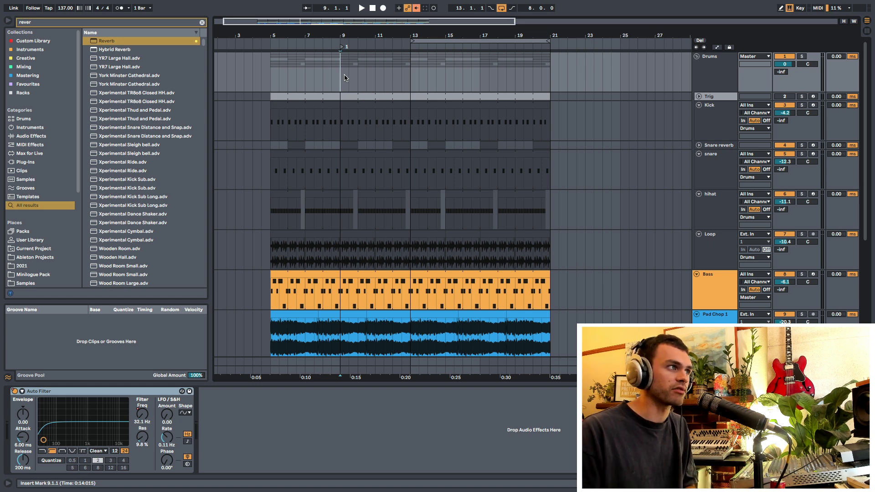
# Step: Add a Reverb after the Drums track's Auto Filter, bypass it and set its Dry/Wet to 36%
pyautogui.moveTo(100, 42); pyautogui.dragTo(315, 410)
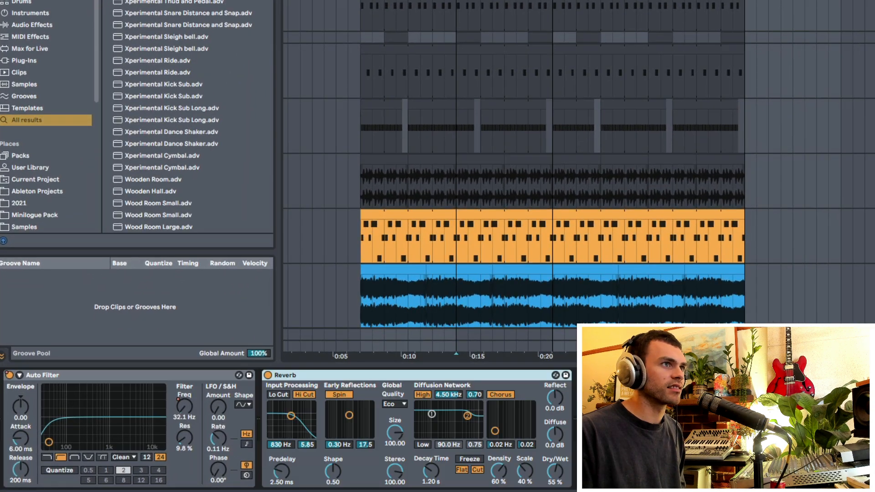
pyautogui.click(104, 376)
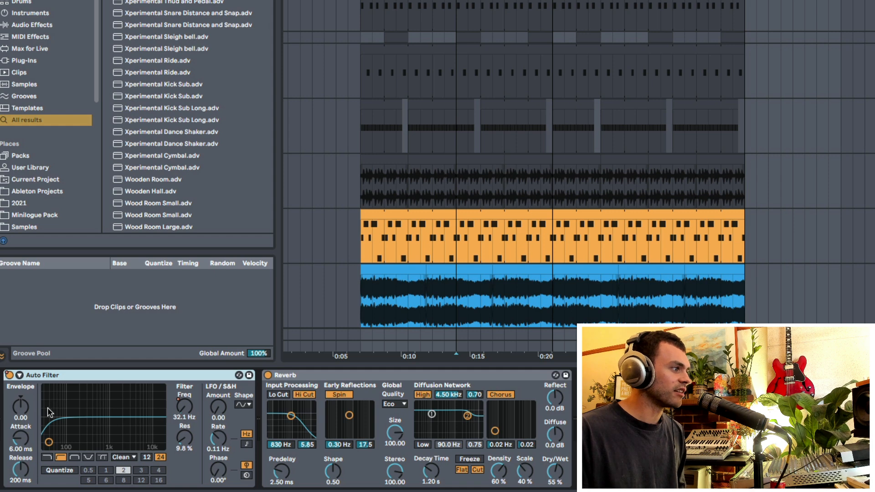
pyautogui.press('space')
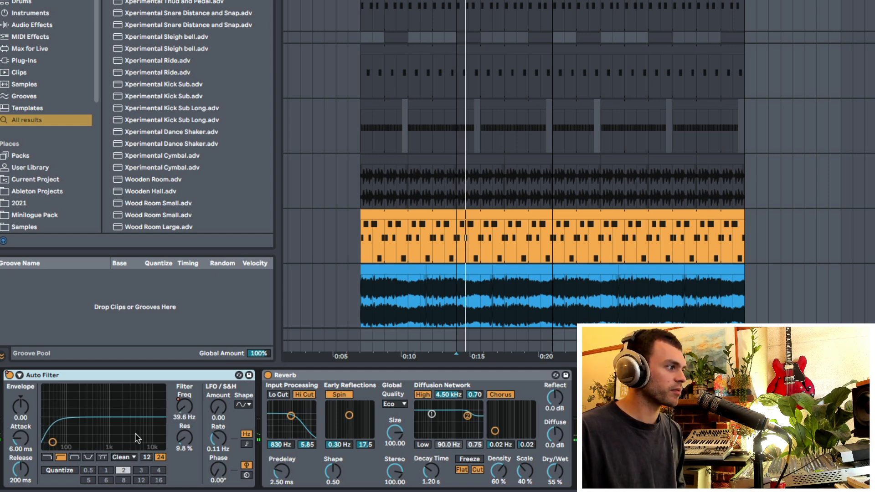
pyautogui.click(268, 375)
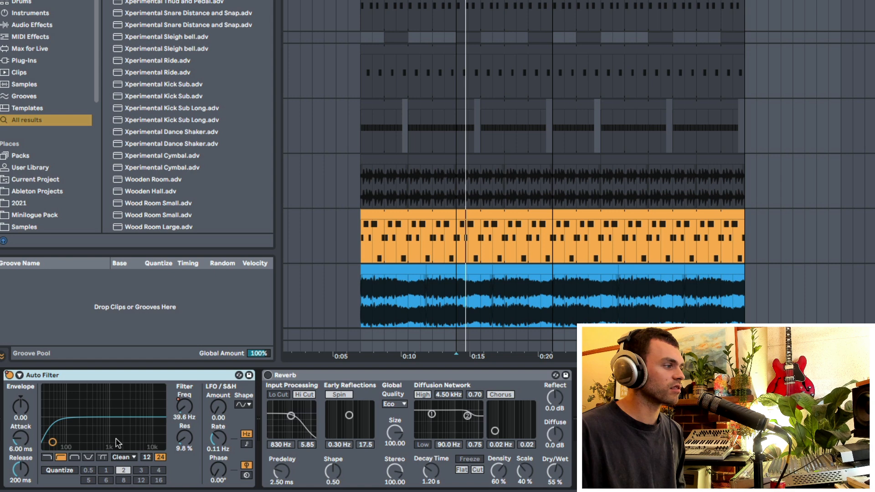
pyautogui.moveTo(554, 477); pyautogui.dragTo(554, 491)
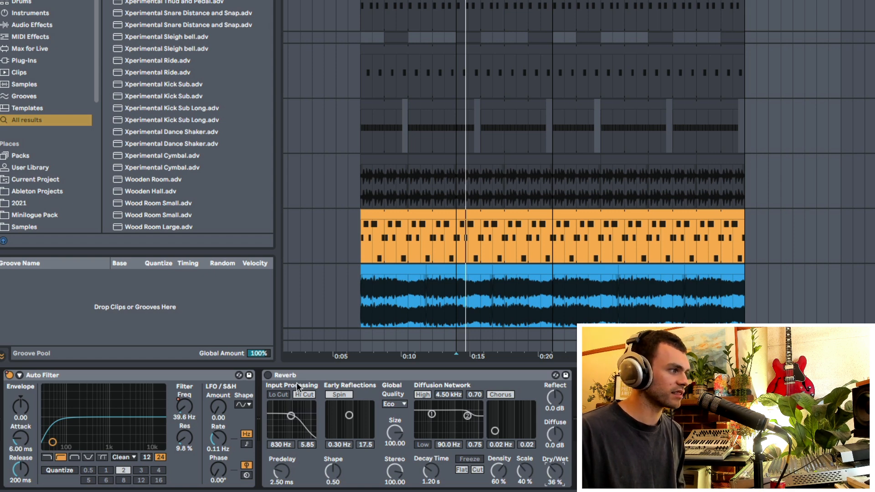
# Step: Enable the Drums Reverb, turn on its Lo Cut and set the input filter to 2.53 kHz with a width of 4.93
pyautogui.click(268, 375)
pyautogui.click(279, 395)
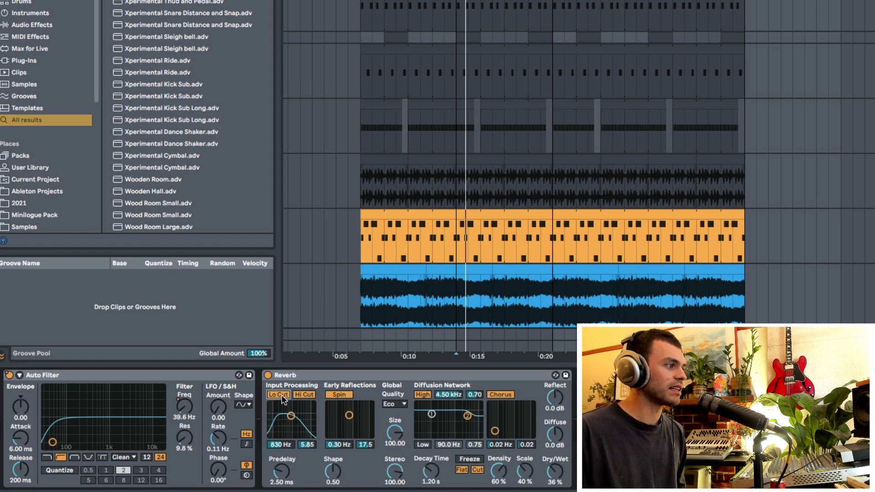
pyautogui.moveTo(291, 416); pyautogui.dragTo(300, 417)
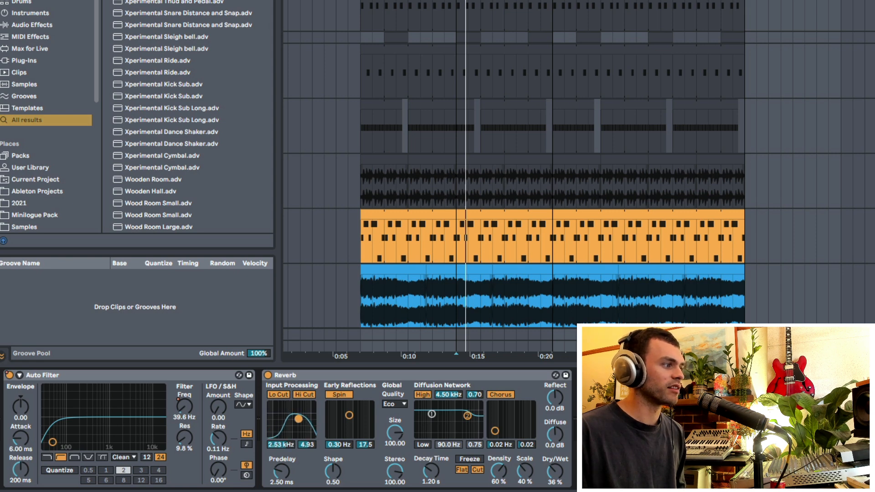
# Step: Play the drums from bar 9 and set the Reverb's Decay Time to 1.07 s and its Dry/Wet to 0%
pyautogui.click(320, 377)
pyautogui.press('space')
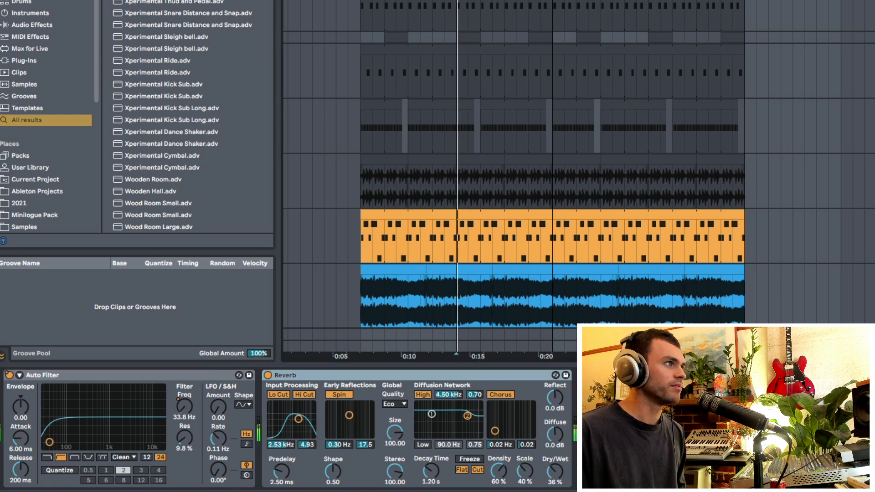
pyautogui.scroll(3, 517, 264)
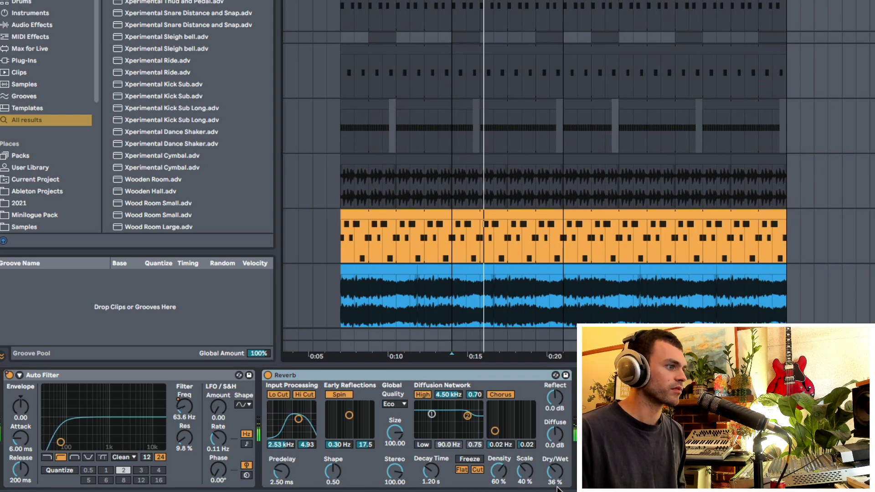
pyautogui.moveTo(555, 473); pyautogui.dragTo(556, 484)
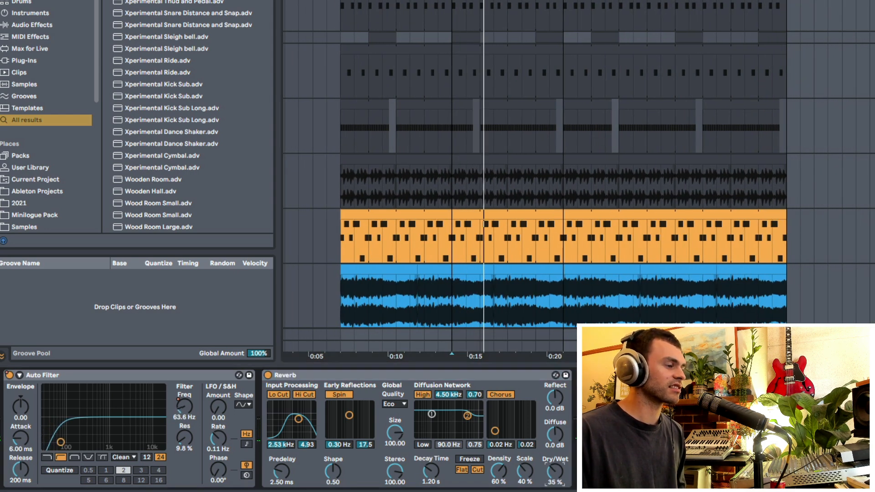
pyautogui.moveTo(440, 479); pyautogui.dragTo(440, 470)
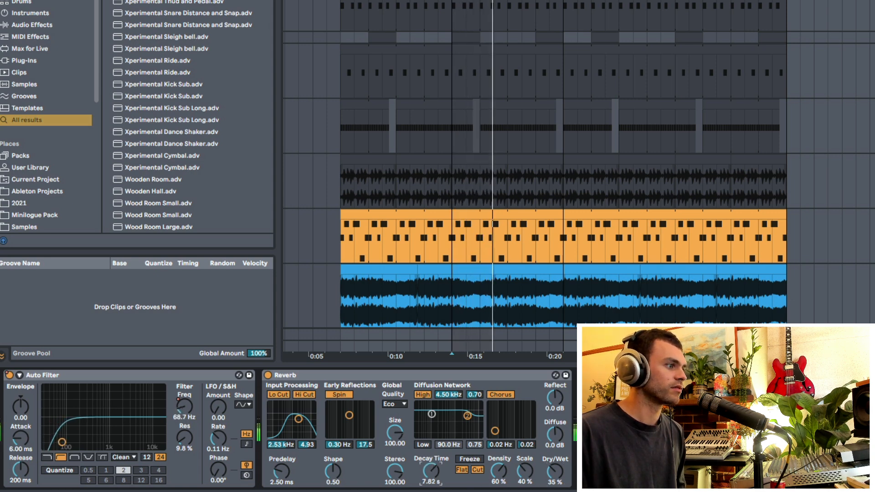
pyautogui.moveTo(433, 474); pyautogui.dragTo(433, 484)
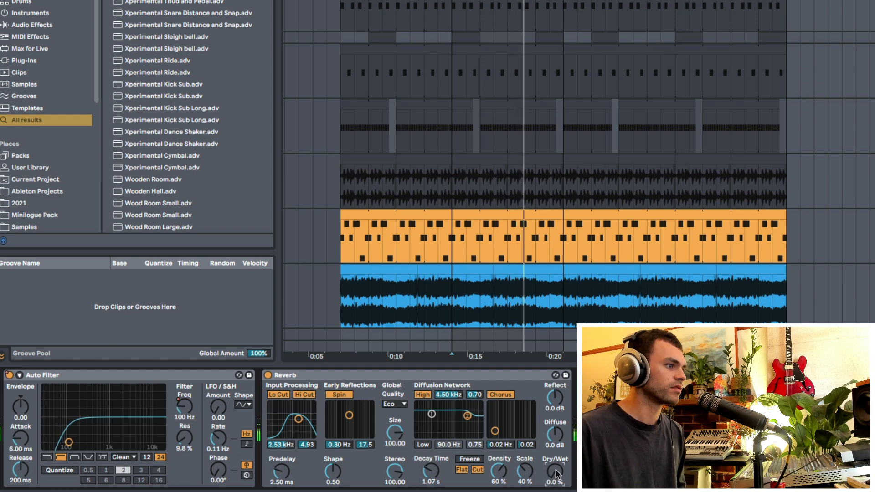
pyautogui.moveTo(555, 474); pyautogui.dragTo(556, 484)
pyautogui.press('space')
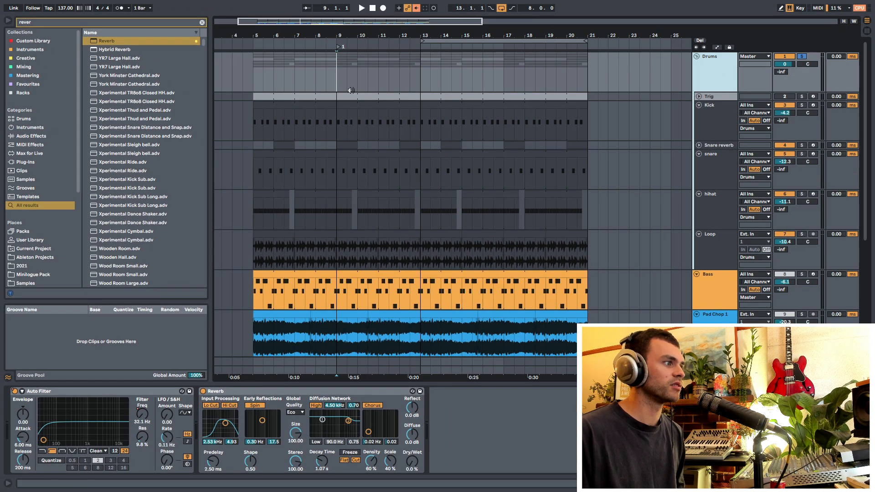
# Step: Automate the Drums Reverb's Device On so that it is on only from bar 9 to 13
pyautogui.click(203, 391)
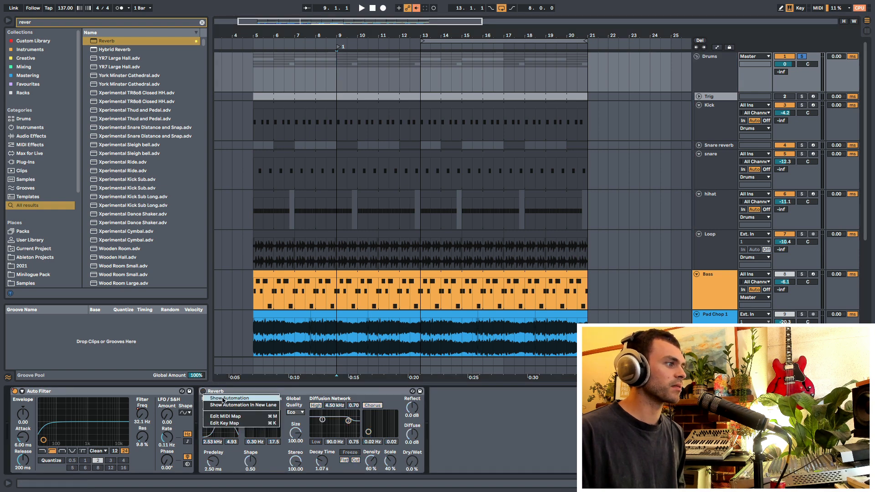
pyautogui.press('a')
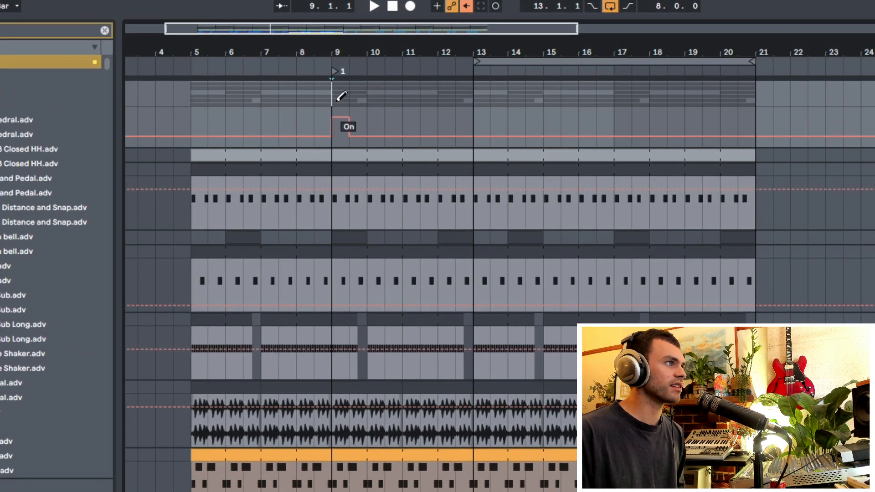
pyautogui.moveTo(343, 61); pyautogui.dragTo(415, 56)
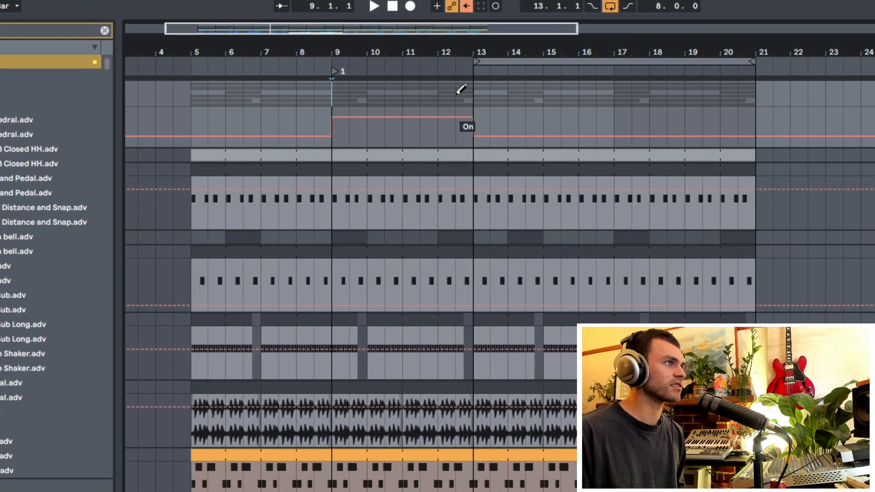
# Step: Record Dry/Wet automation for the Drums Reverb, rising from 0% at bar 9 to about 50% at bar 13
pyautogui.scroll(-1, 382, 142)
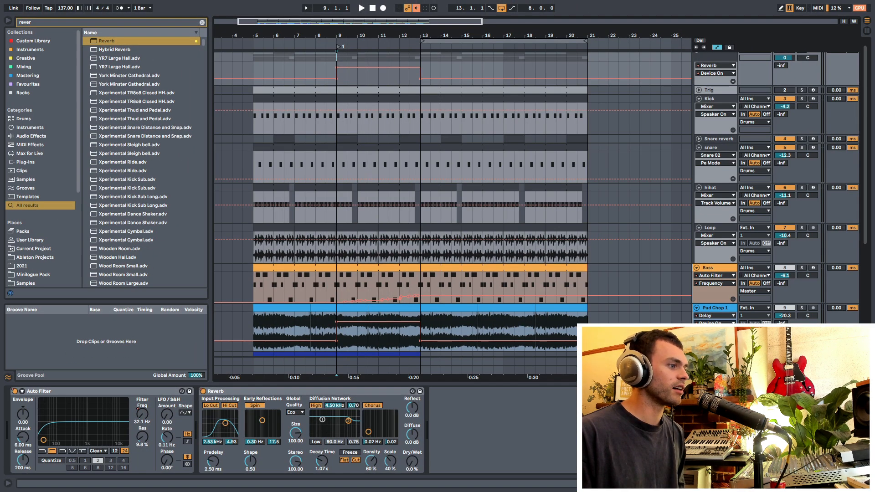
pyautogui.click(412, 463)
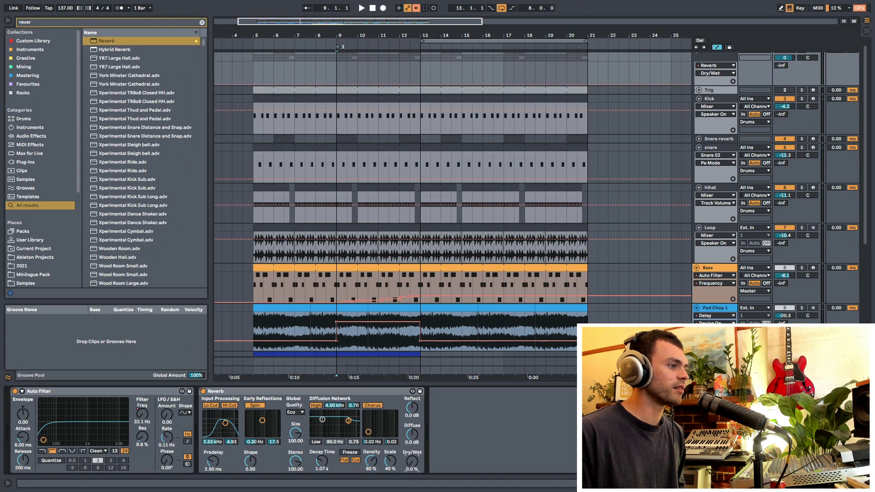
pyautogui.rightClick(414, 466)
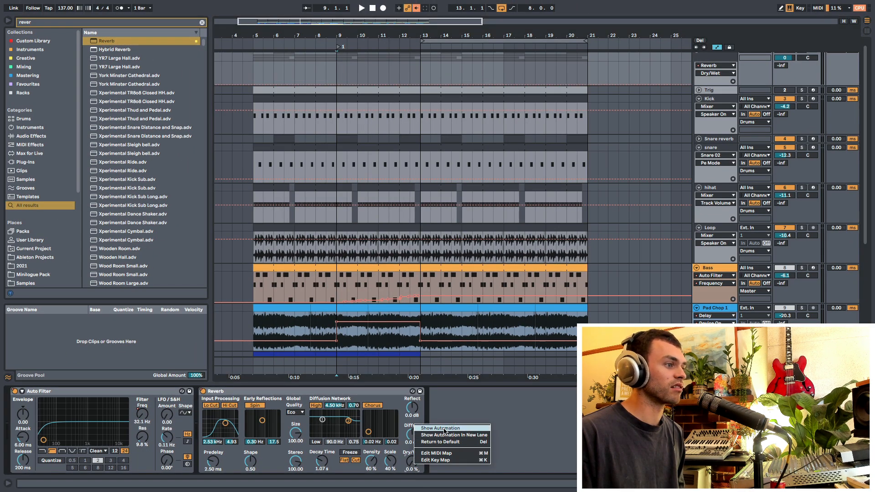
pyautogui.click(456, 434)
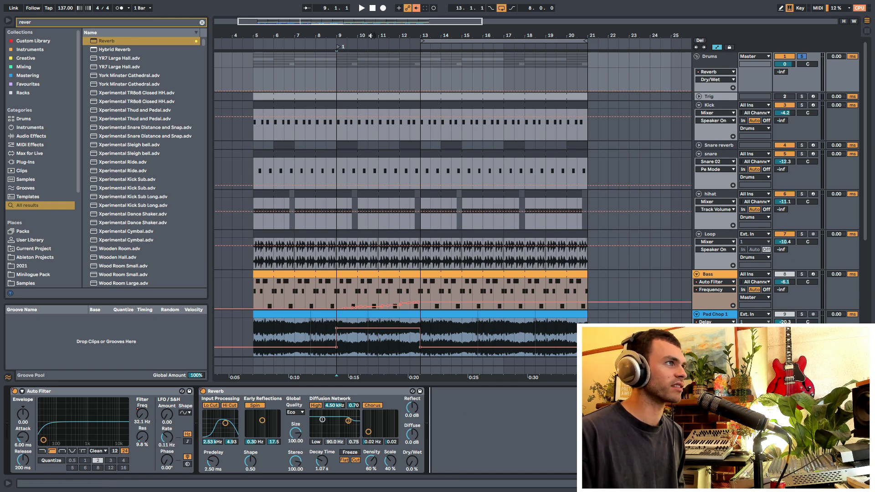
pyautogui.moveTo(382, 35); pyautogui.dragTo(382, 43)
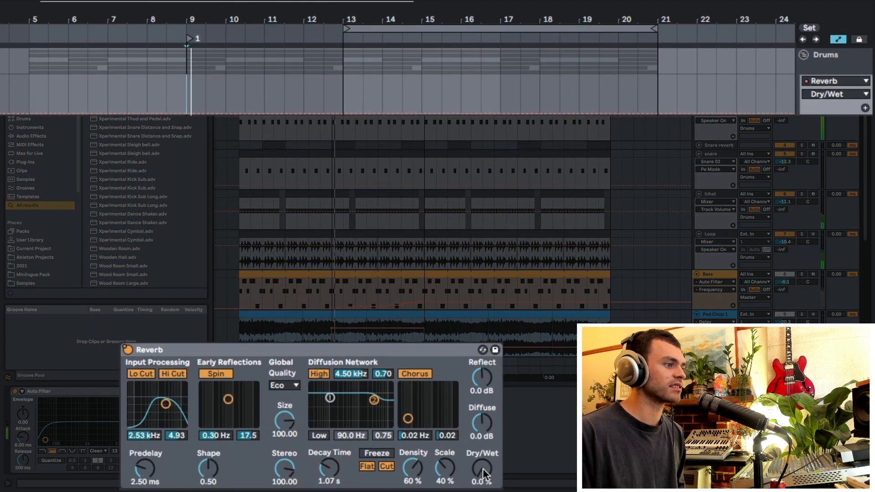
pyautogui.moveTo(484, 475); pyautogui.dragTo(484, 449)
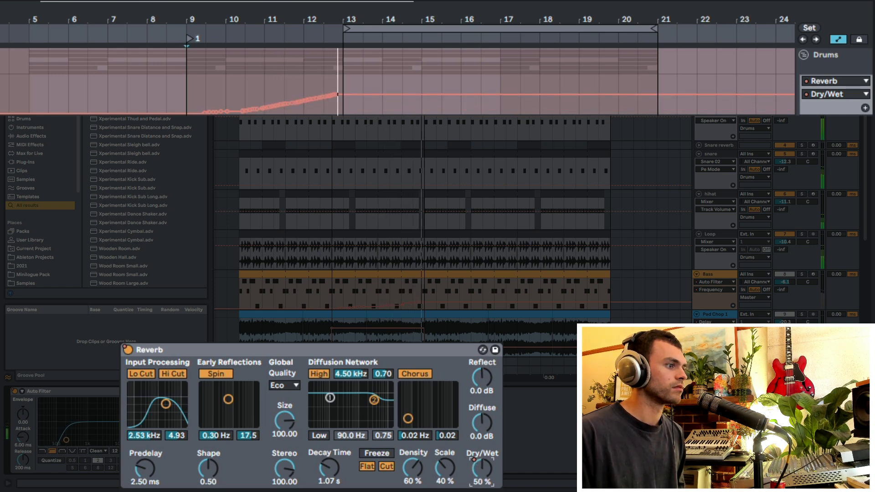
pyautogui.press('space')
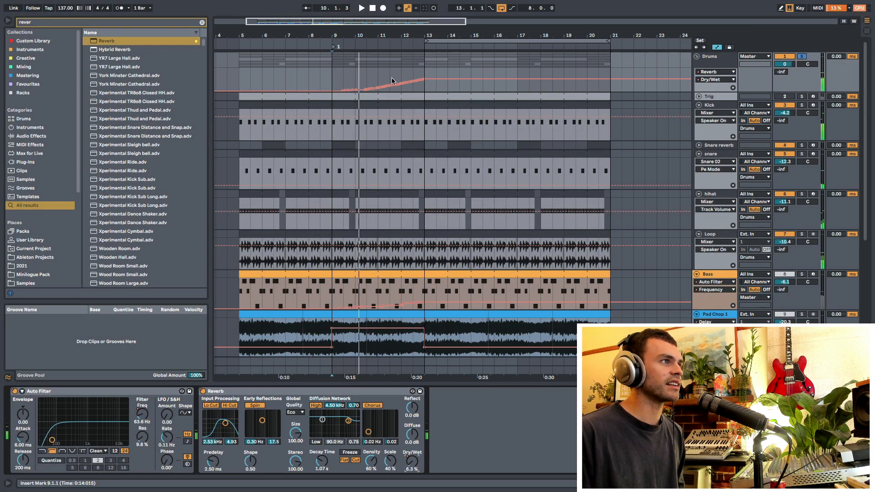
# Step: Play back the Drums Reverb's rising Dry/Wet automation from bar 12 and again from bar 10.3
pyautogui.click(401, 75)
pyautogui.press('space')
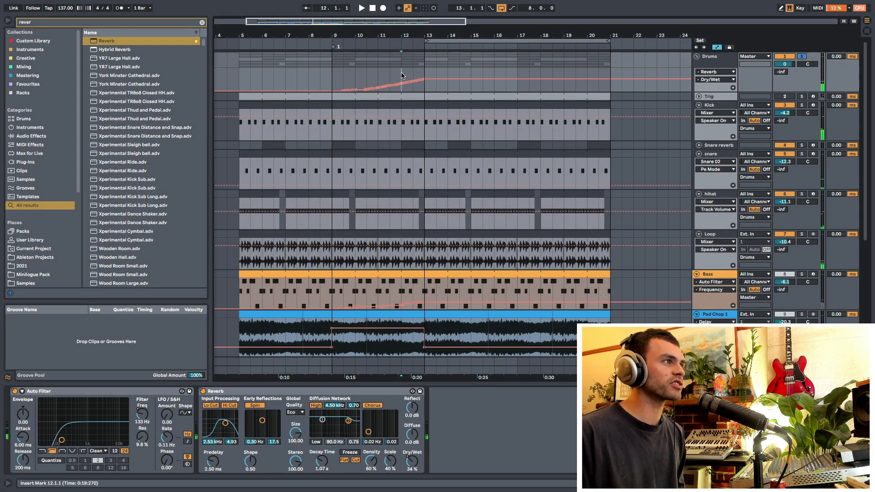
pyautogui.click(369, 74)
pyautogui.press('Left')
pyautogui.click(365, 79)
pyautogui.press('space')
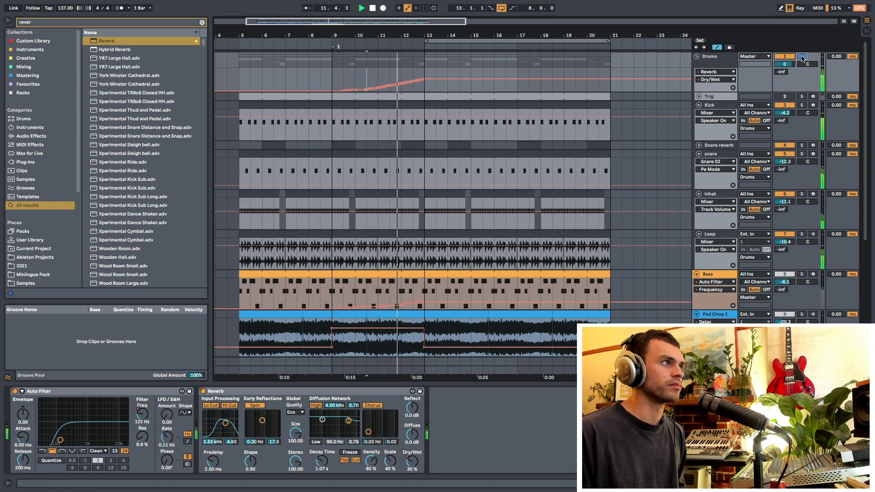
# Step: Unsolo the Drums track and replay the build into bar 13 with all tracks from bar 10.3
pyautogui.click(803, 58)
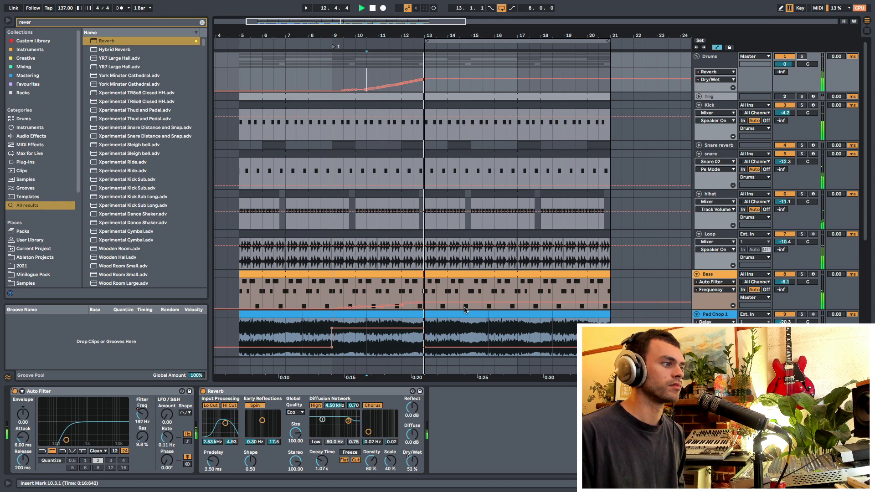
pyautogui.press('space')
pyautogui.press('space')
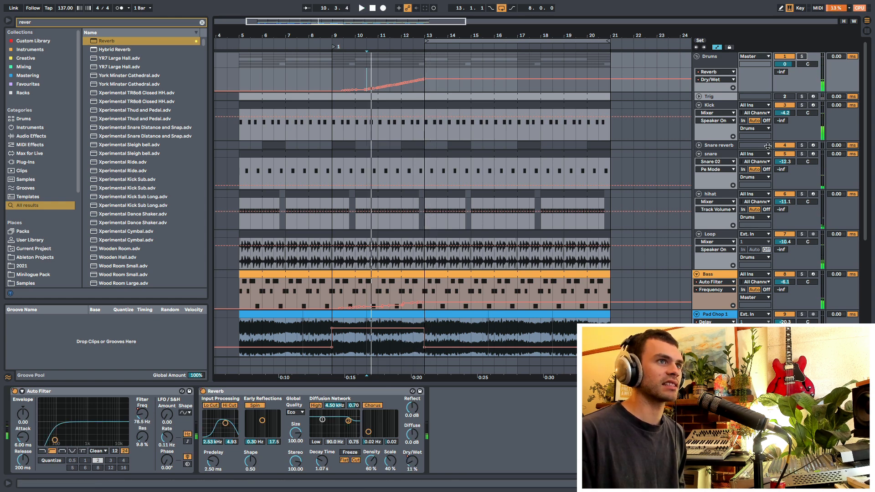
# Step: Raise the Drums Reverb's decay time to 1.76 s and play back the build from bar 10.3 with all tracks
pyautogui.click(801, 57)
pyautogui.moveTo(322, 461); pyautogui.dragTo(321, 452)
pyautogui.click(802, 57)
pyautogui.press('space')
pyautogui.press('space')
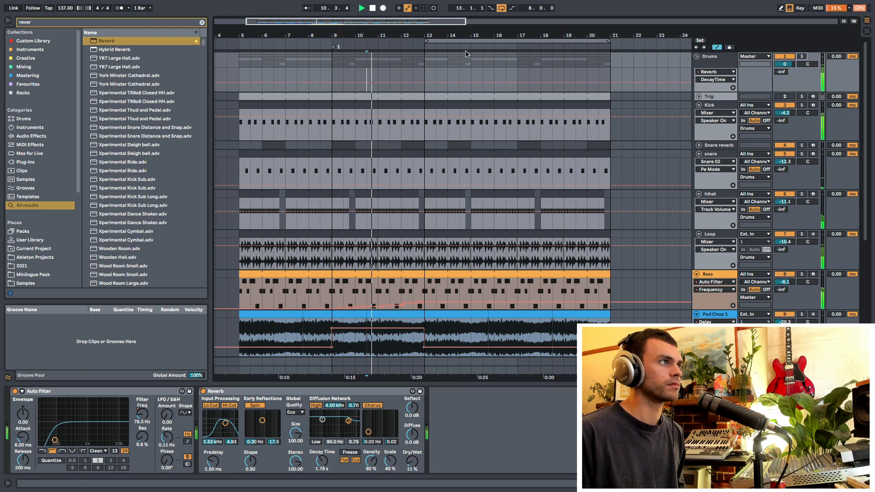
pyautogui.moveTo(392, 35)
pyautogui.mouseDown()
pyautogui.moveTo(391, 22)
pyautogui.moveTo(392, 35)
pyautogui.mouseUp()
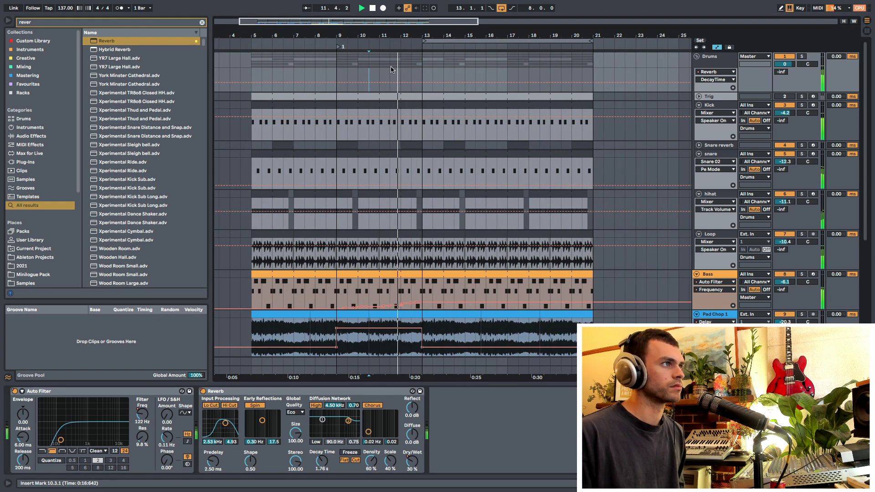
pyautogui.click(411, 63)
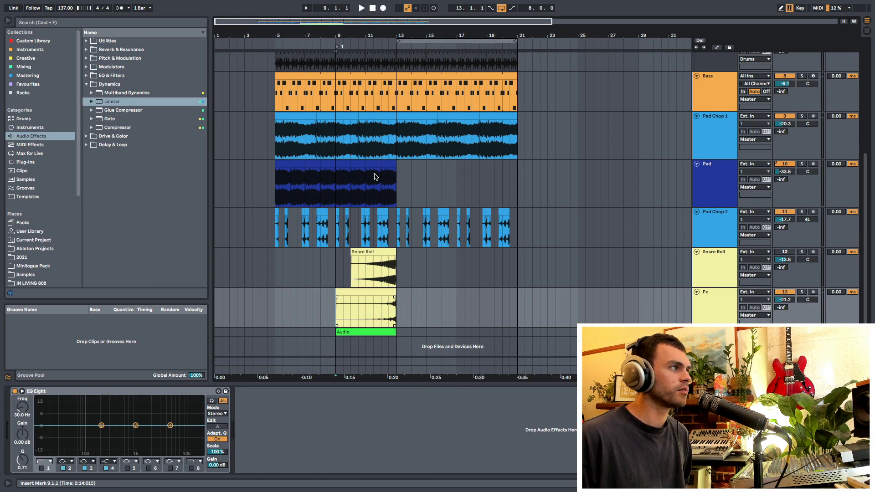
# Step: Solo the Fx track and place the playback start at bar 12 within its reversed effect clip
pyautogui.moveTo(364, 36); pyautogui.dragTo(431, 67)
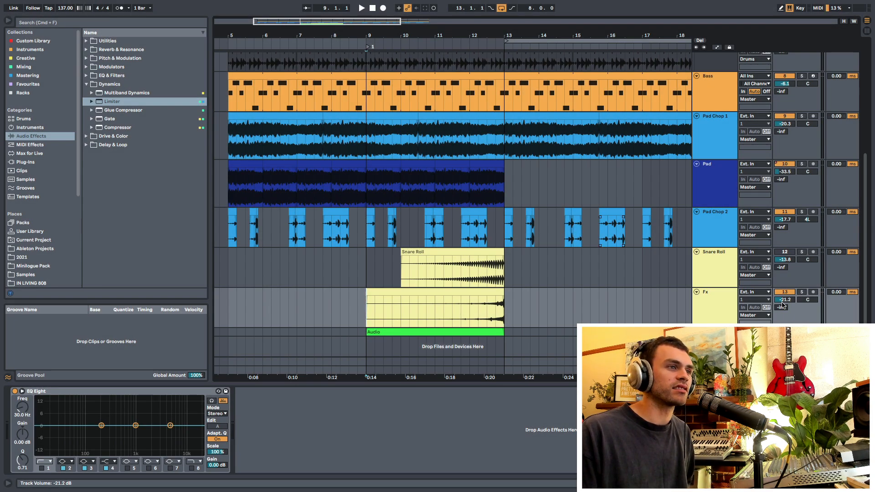
pyautogui.click(703, 309)
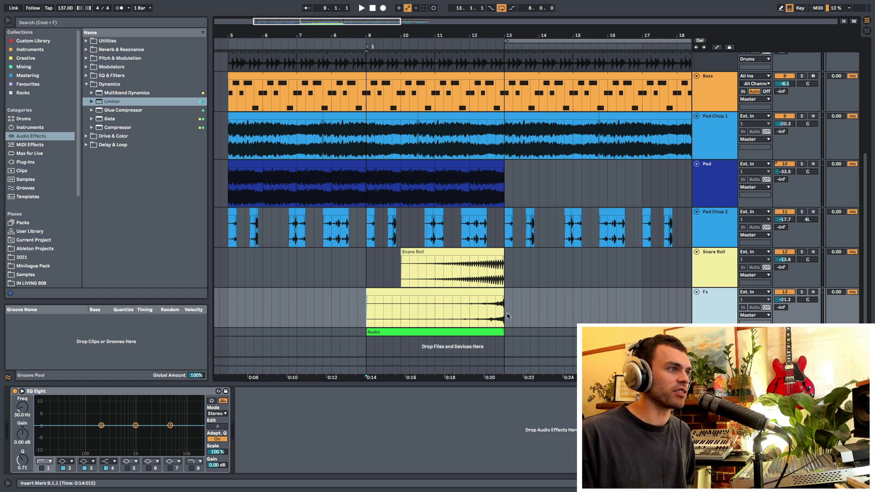
pyautogui.moveTo(435, 313); pyautogui.dragTo(552, 315)
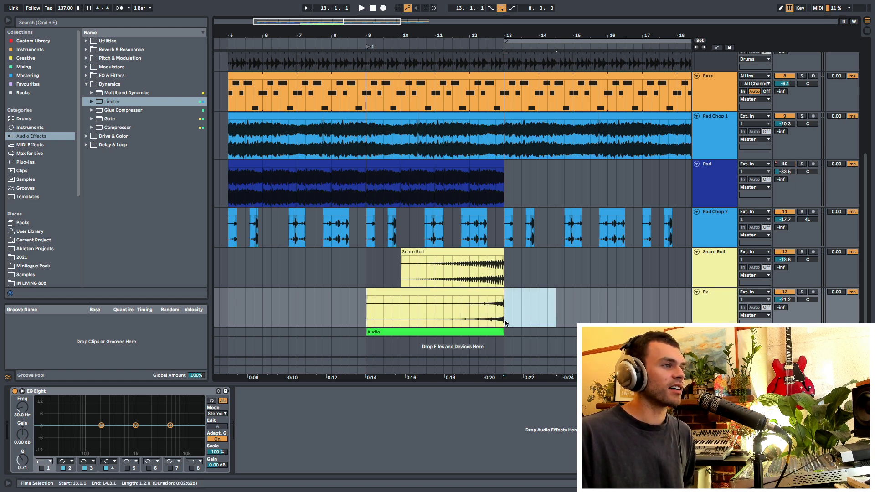
pyautogui.moveTo(461, 319); pyautogui.dragTo(504, 322)
pyautogui.click(470, 319)
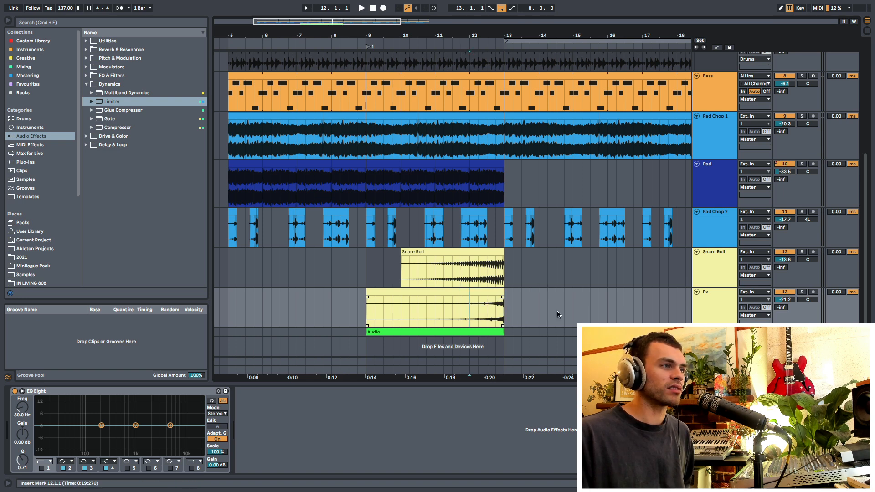
pyautogui.click(802, 292)
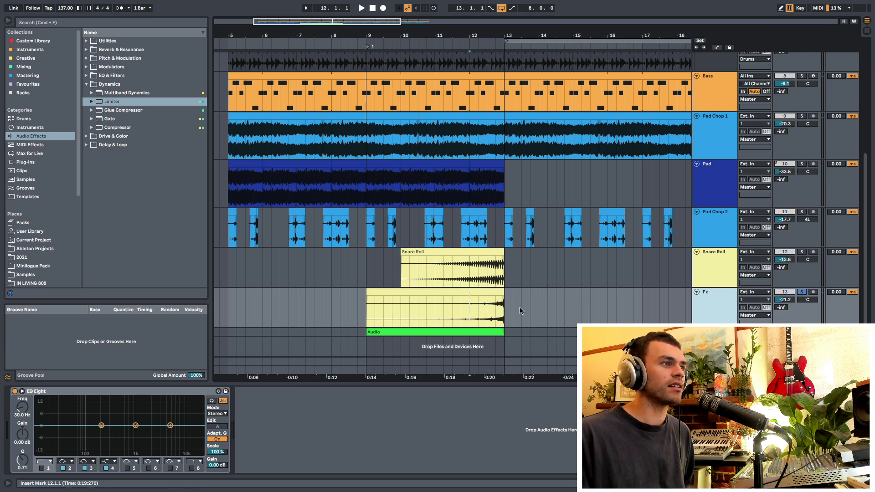
pyautogui.moveTo(479, 315); pyautogui.dragTo(471, 315)
pyautogui.click(472, 313)
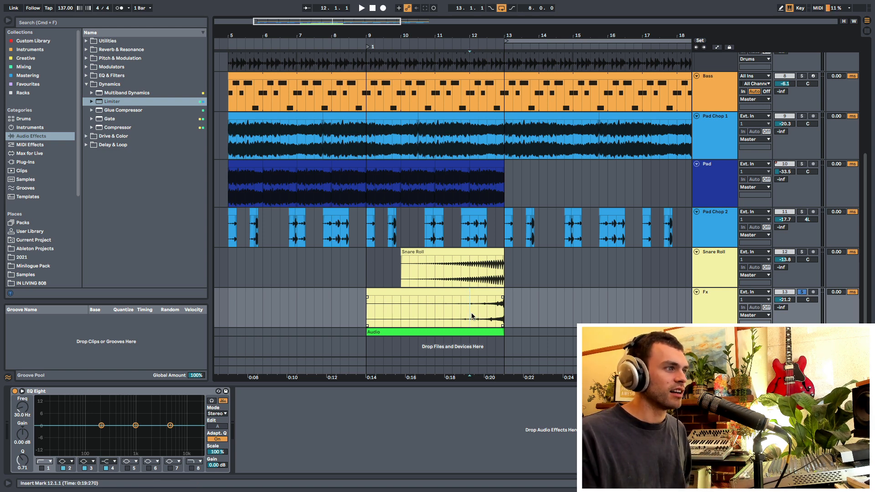
# Step: Play back the soloed Fx clip from bars 11.2, 12.3 and 12 into bar 13
pyautogui.moveTo(456, 313); pyautogui.dragTo(579, 311)
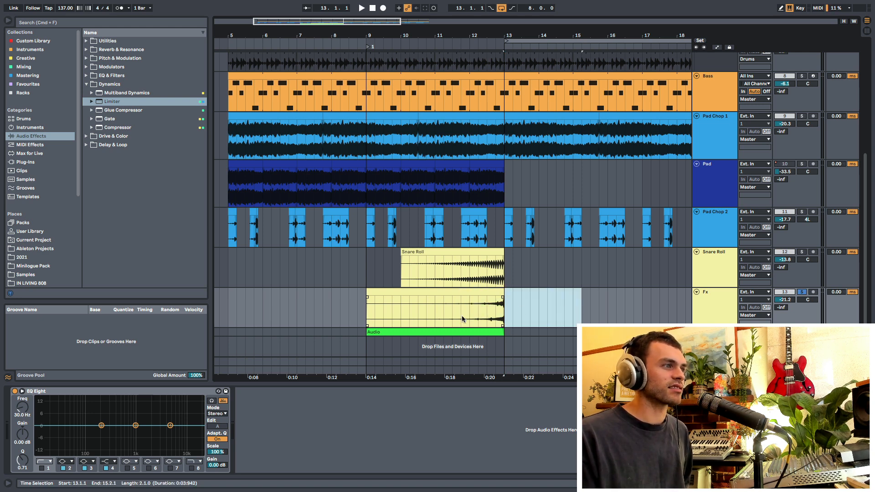
pyautogui.moveTo(463, 319); pyautogui.dragTo(509, 318)
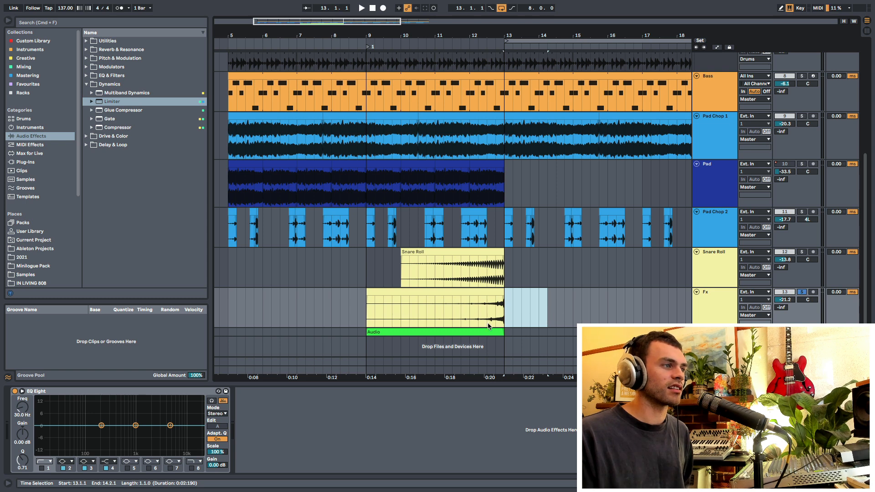
pyautogui.click(444, 316)
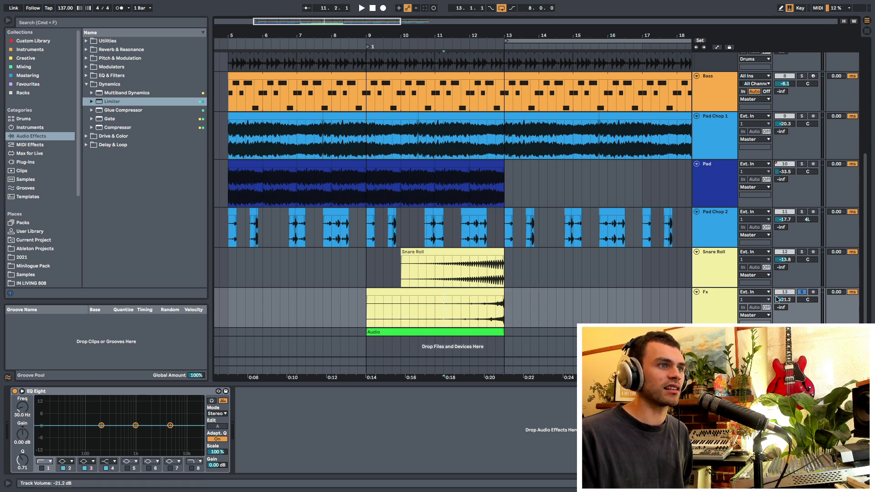
pyautogui.press('space')
pyautogui.click(487, 310)
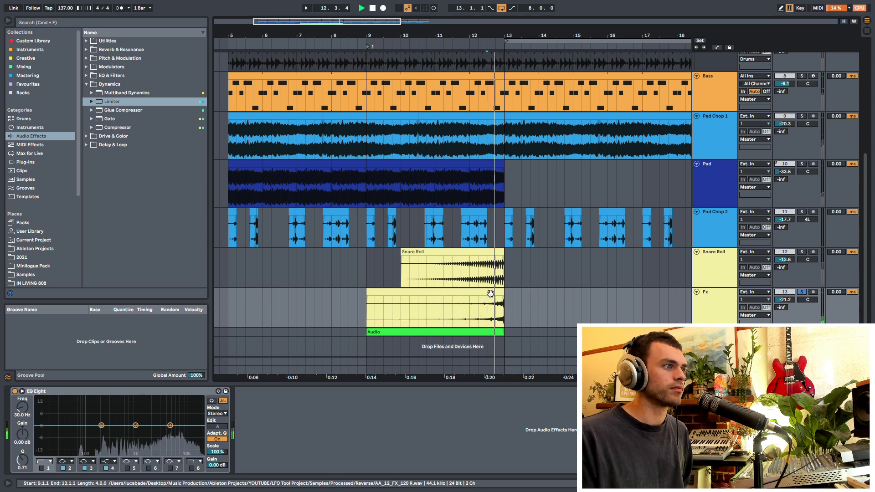
pyautogui.click(468, 307)
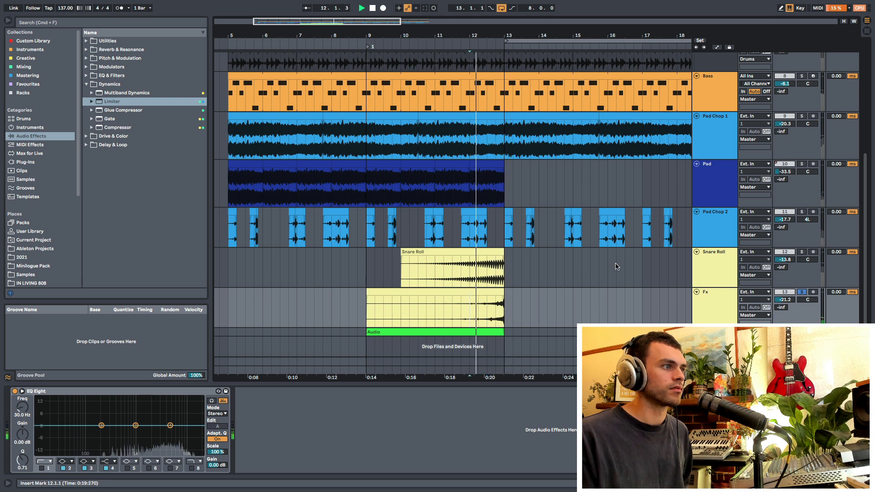
pyautogui.press('space')
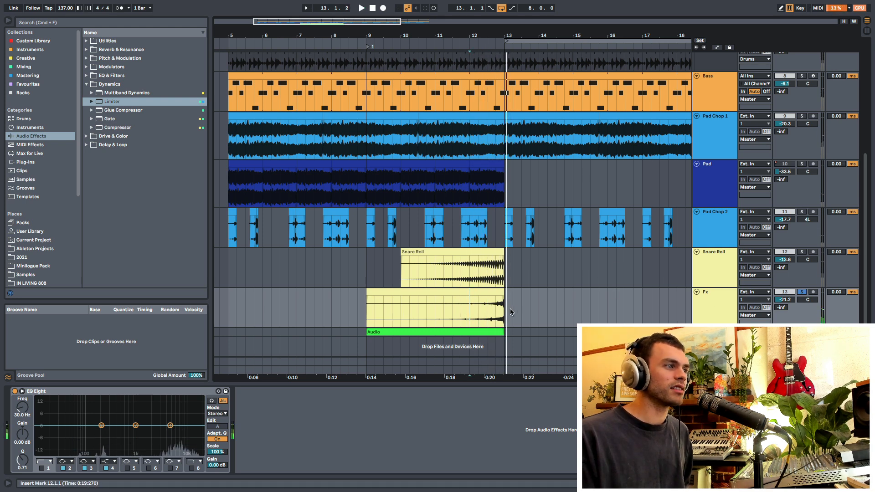
pyautogui.moveTo(507, 313); pyautogui.dragTo(543, 322)
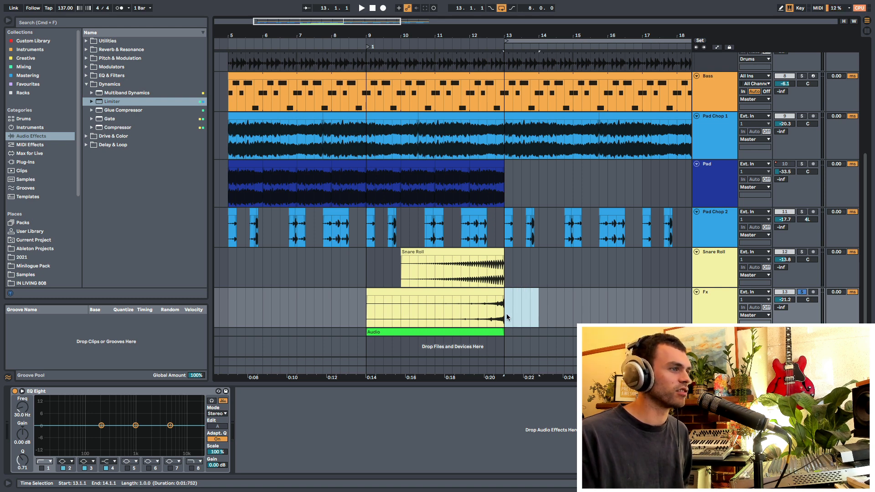
pyautogui.moveTo(505, 316); pyautogui.dragTo(538, 315)
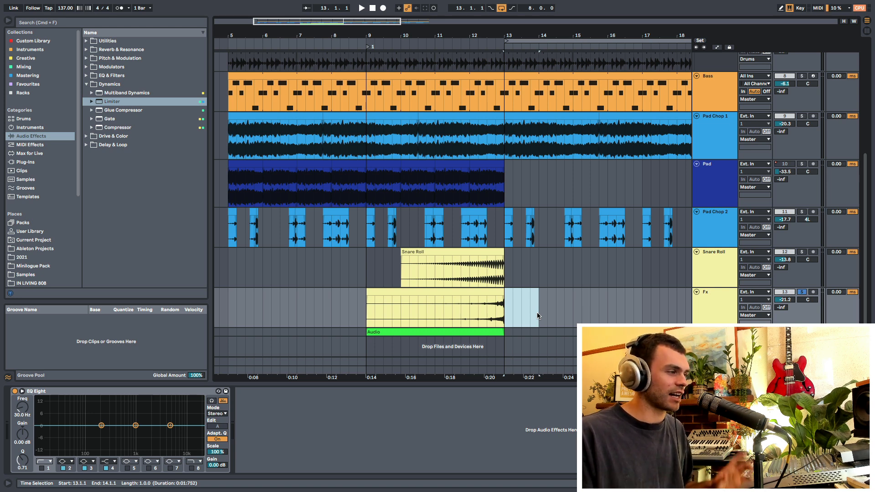
pyautogui.moveTo(461, 304); pyautogui.dragTo(541, 306)
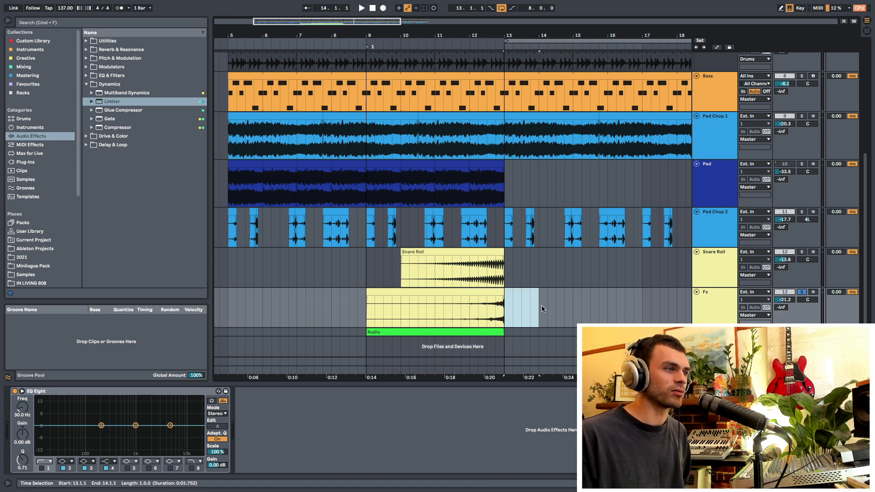
# Step: Unsolo the Fx track, play the build from bar 11 and raise the Fx track volume to -20.6 dB
pyautogui.click(418, 314)
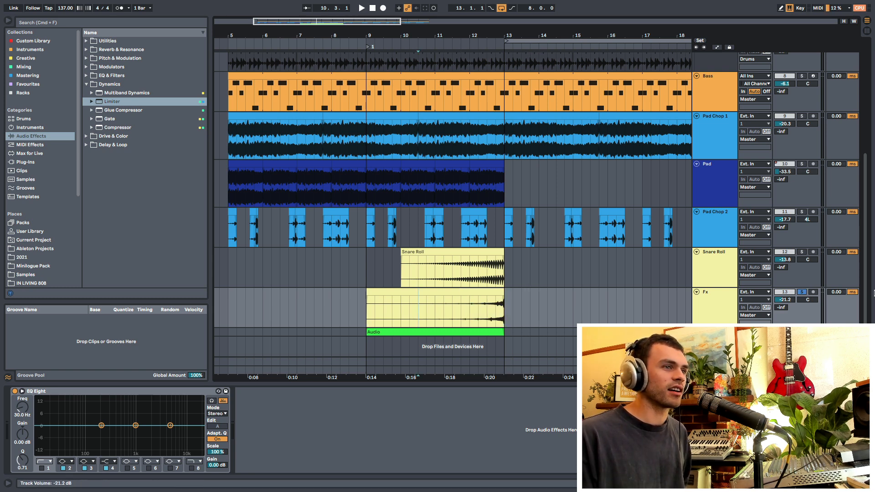
pyautogui.click(804, 294)
pyautogui.click(719, 308)
pyautogui.moveTo(445, 311); pyautogui.dragTo(503, 311)
pyautogui.click(438, 311)
pyautogui.press('space')
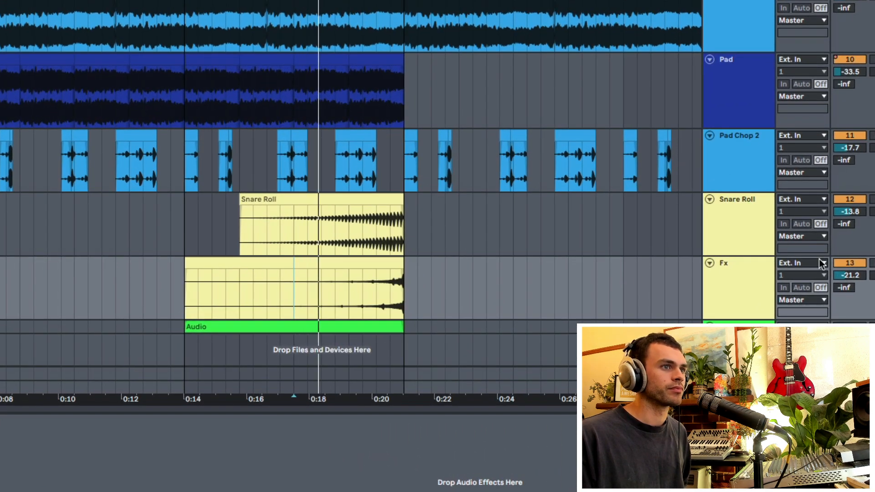
pyautogui.moveTo(851, 275); pyautogui.dragTo(851, 271)
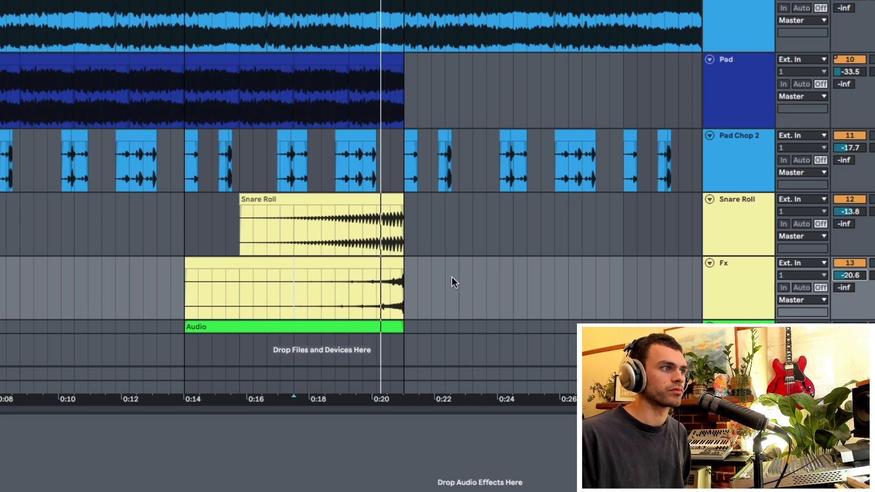
# Step: Replay the end of the build from bar 12.2 into bar 13 and stop playback
pyautogui.scroll(1, 452, 274)
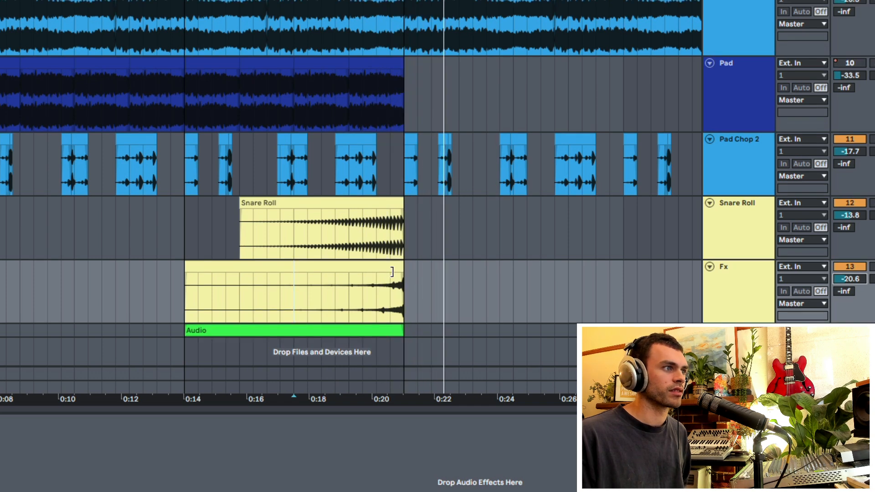
pyautogui.click(361, 296)
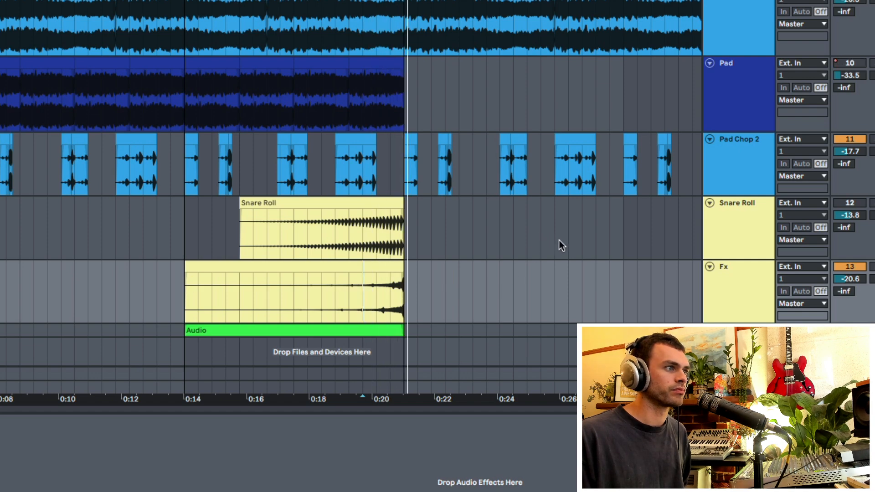
pyautogui.press('space')
# Step: Show the Drums group's Auto Filter and Reverb devices, and return to the Snare Roll and Fx tracks
pyautogui.scroll(2, 382, 255)
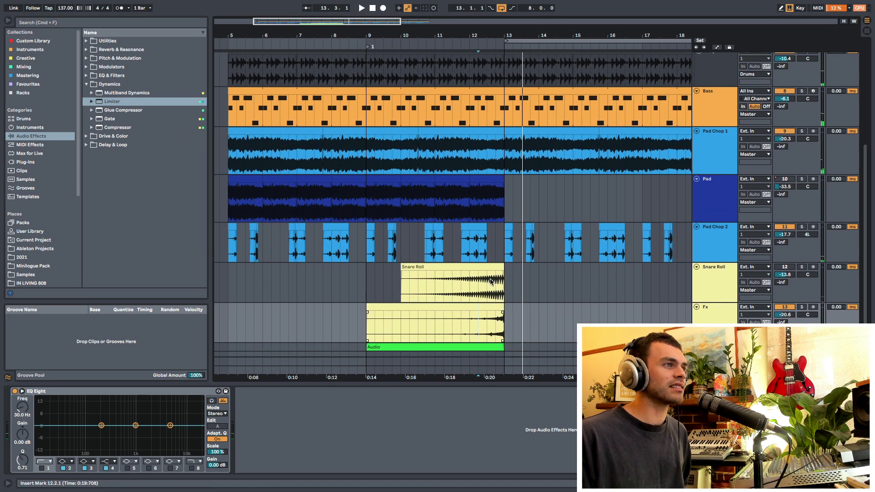
pyautogui.scroll(-1, 491, 291)
pyautogui.scroll(8, 466, 317)
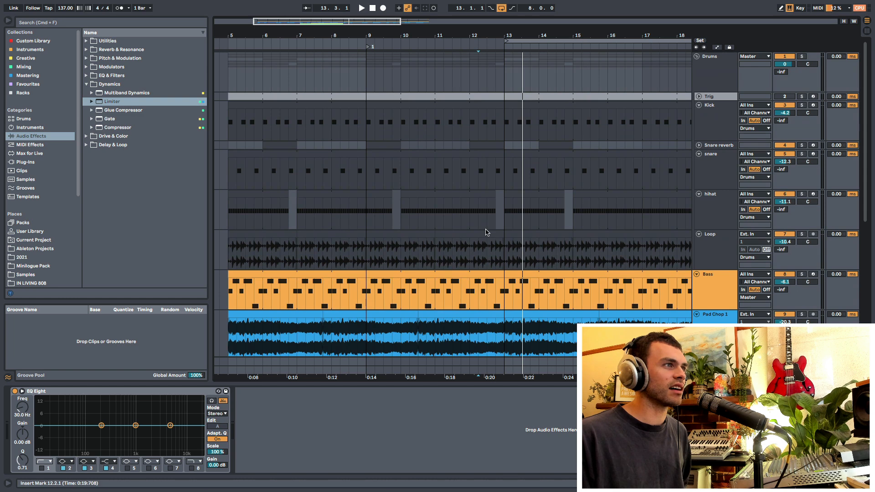
pyautogui.click(716, 116)
pyautogui.click(714, 82)
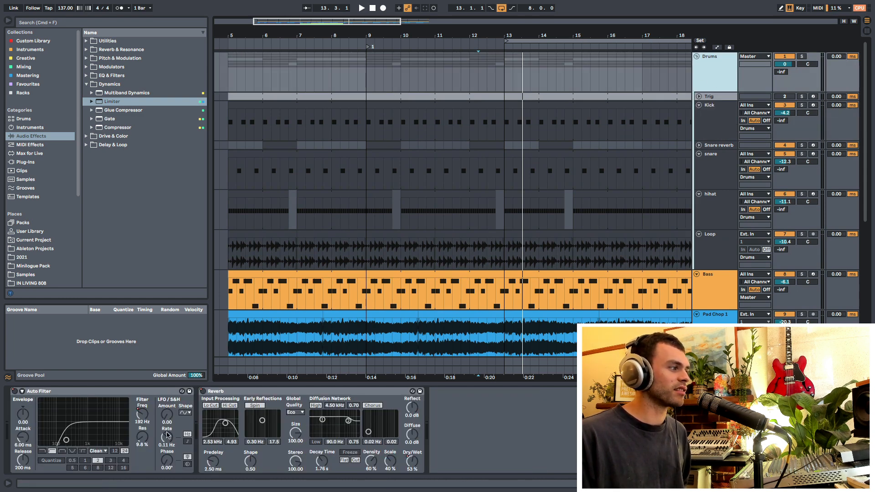
pyautogui.scroll(-5, 548, 220)
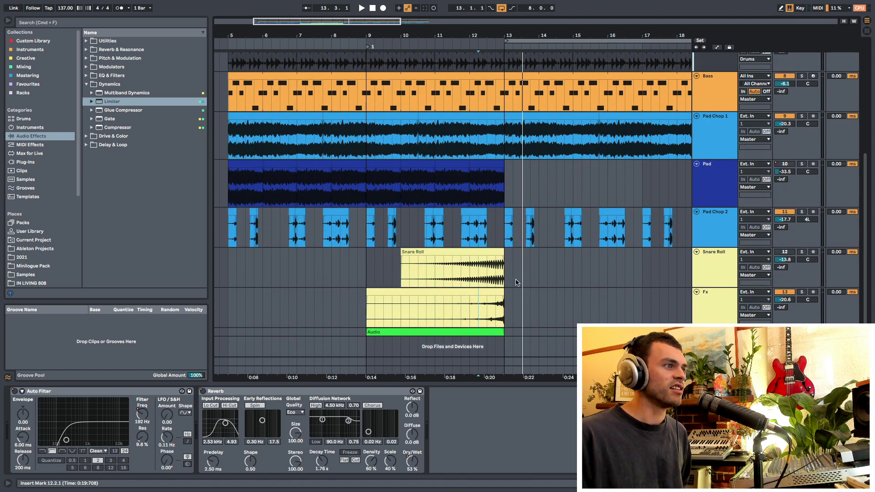
pyautogui.moveTo(458, 316)
pyautogui.mouseDown()
pyautogui.moveTo(511, 315)
pyautogui.moveTo(467, 320)
pyautogui.mouseUp()
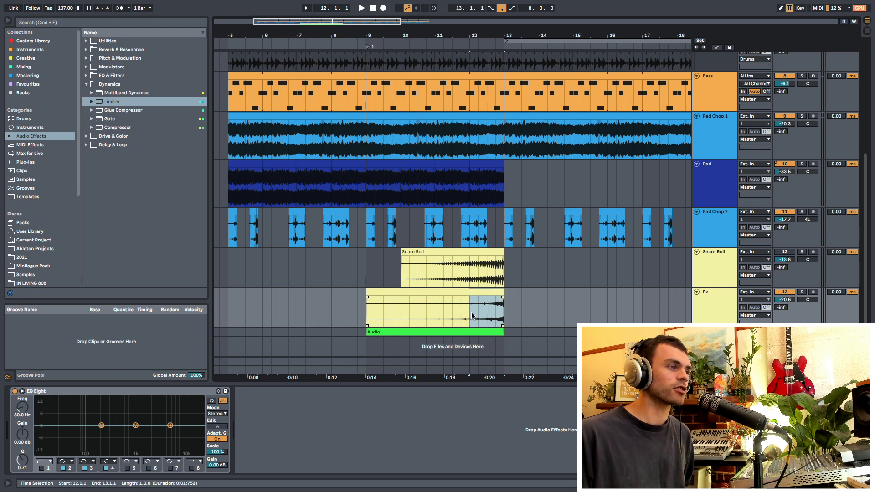
pyautogui.click(471, 313)
pyautogui.click(431, 315)
pyautogui.click(440, 293)
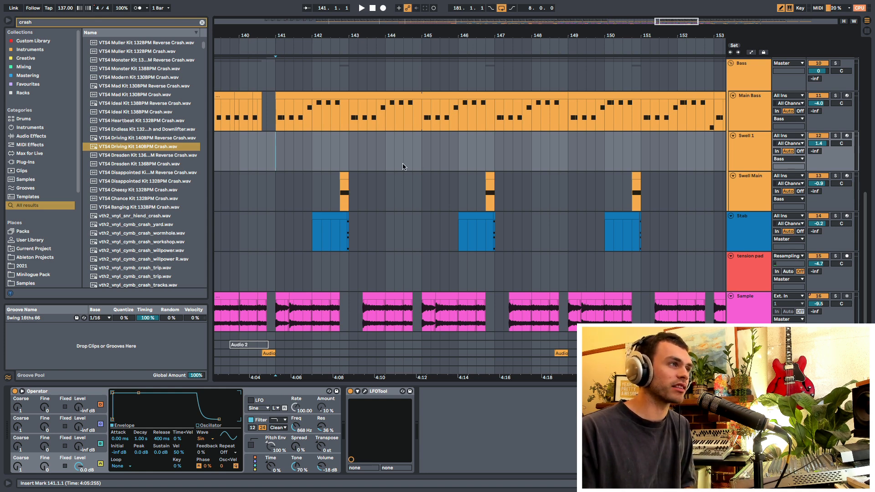
# Step: In the second project, look over the drum and bass tracks and set the playback start at bar 141 on the Main Bass clip
pyautogui.scroll(10, 452, 170)
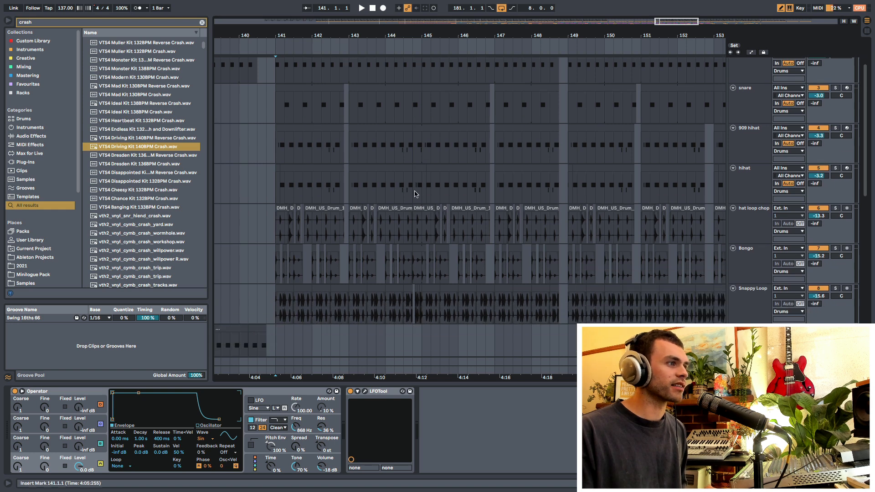
pyautogui.scroll(-3, 438, 234)
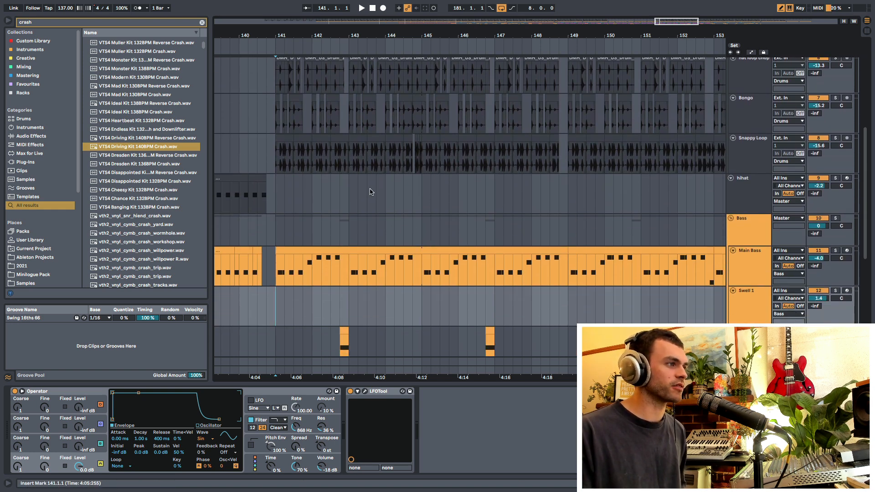
pyautogui.moveTo(349, 34); pyautogui.dragTo(367, 33)
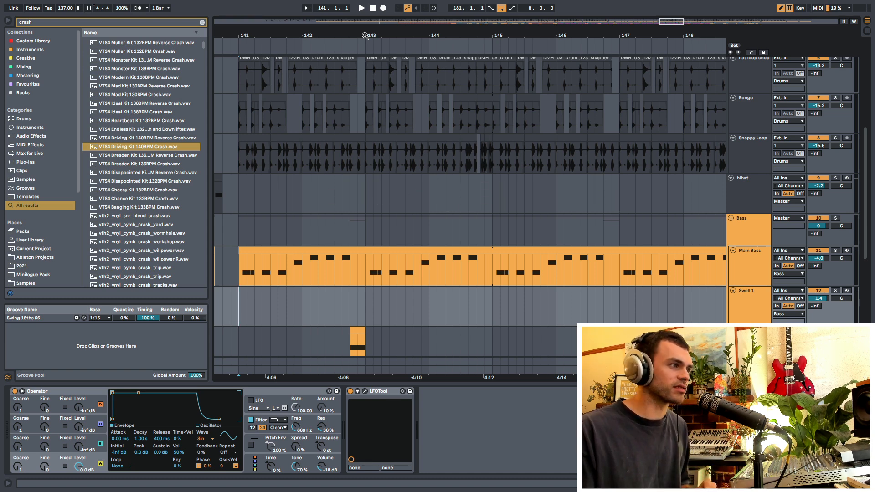
pyautogui.scroll(-1, 366, 197)
pyautogui.click(300, 259)
pyautogui.moveTo(232, 271); pyautogui.dragTo(241, 260)
pyautogui.moveTo(286, 37); pyautogui.dragTo(309, 47)
pyautogui.click(239, 276)
# Step: Solo the Kick and Main Bass tracks and play them from bar 141
pyautogui.scroll(10, 590, 219)
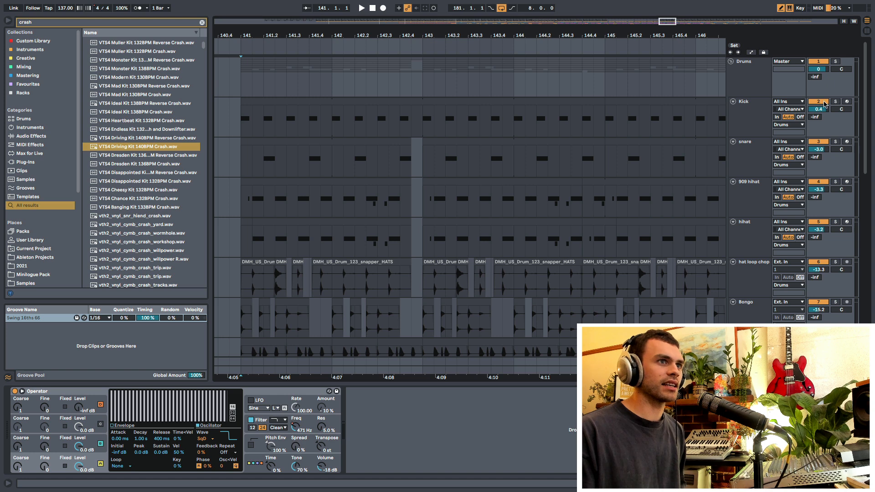
pyautogui.click(833, 101)
pyautogui.scroll(-8, 834, 119)
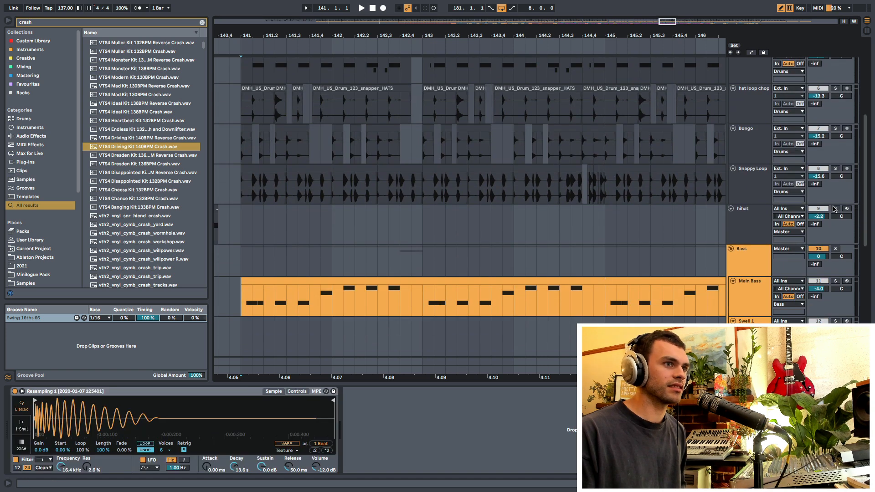
pyautogui.scroll(-3, 837, 219)
pyautogui.scroll(-3, 836, 223)
pyautogui.press('space')
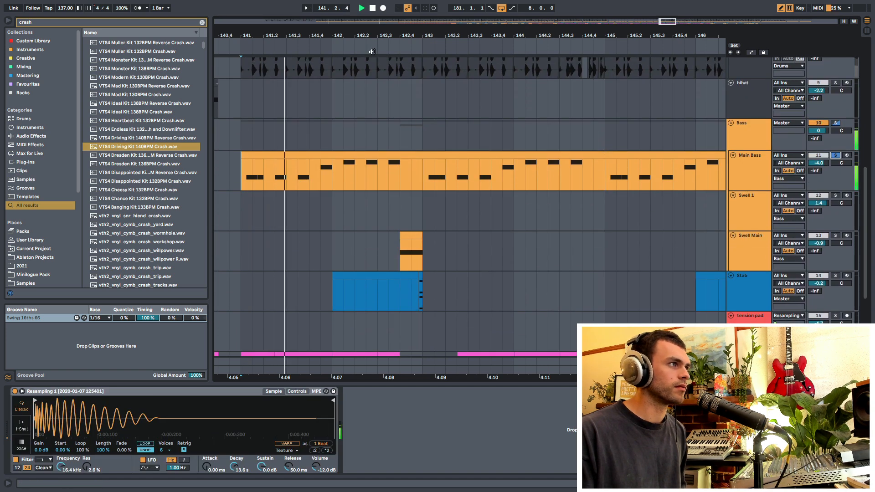
# Step: Stop playback and mark the one-beat gaps in the Main Bass pattern at 142.4, 144.4 and 146.4
pyautogui.moveTo(373, 39)
pyautogui.mouseDown()
pyautogui.moveTo(370, 47)
pyautogui.moveTo(367, 37)
pyautogui.mouseUp()
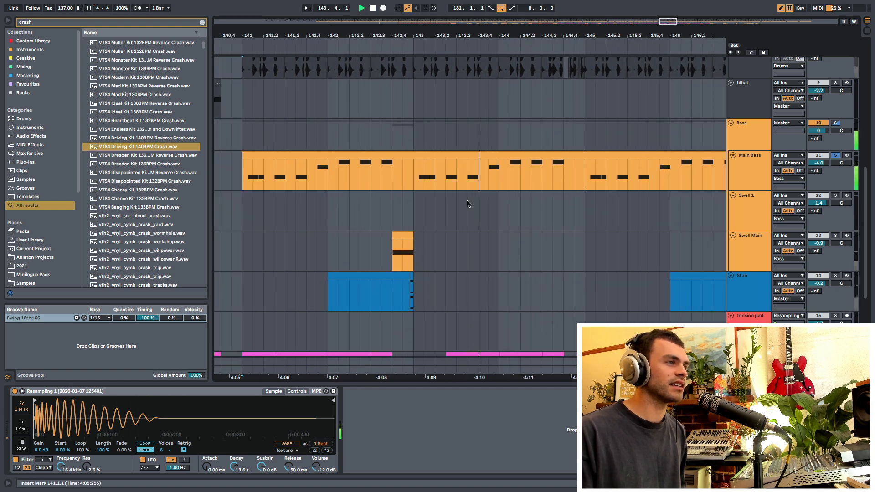
pyautogui.click(563, 180)
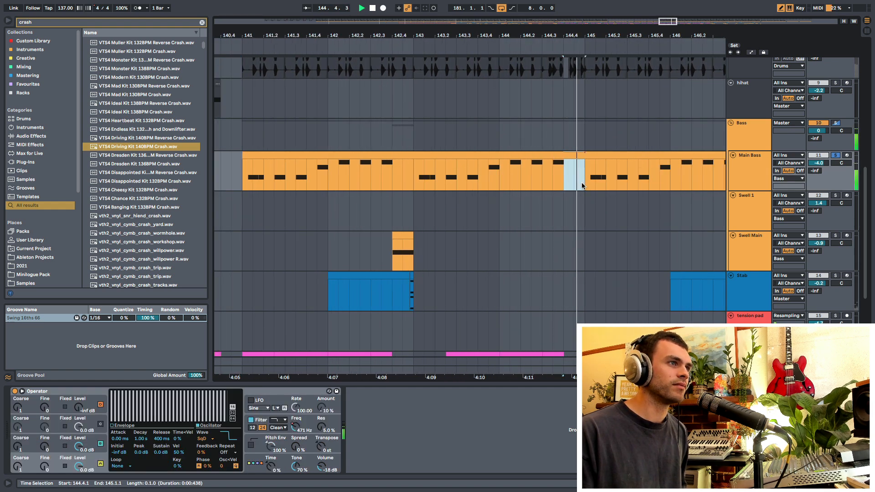
pyautogui.click(412, 187)
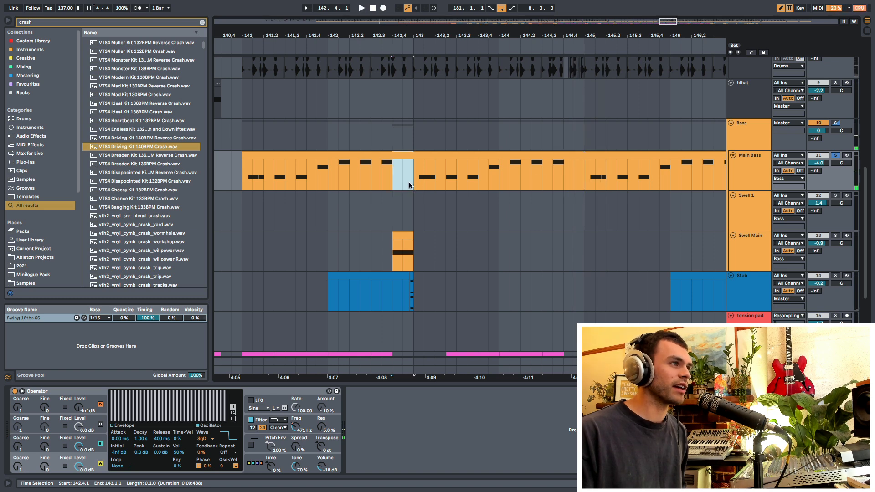
pyautogui.click(576, 185)
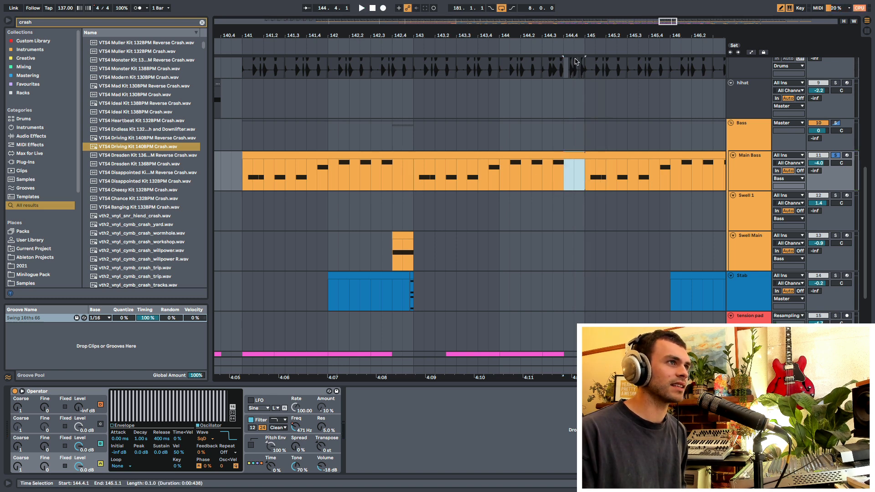
pyautogui.moveTo(578, 31); pyautogui.dragTo(457, 21)
pyautogui.click(556, 173)
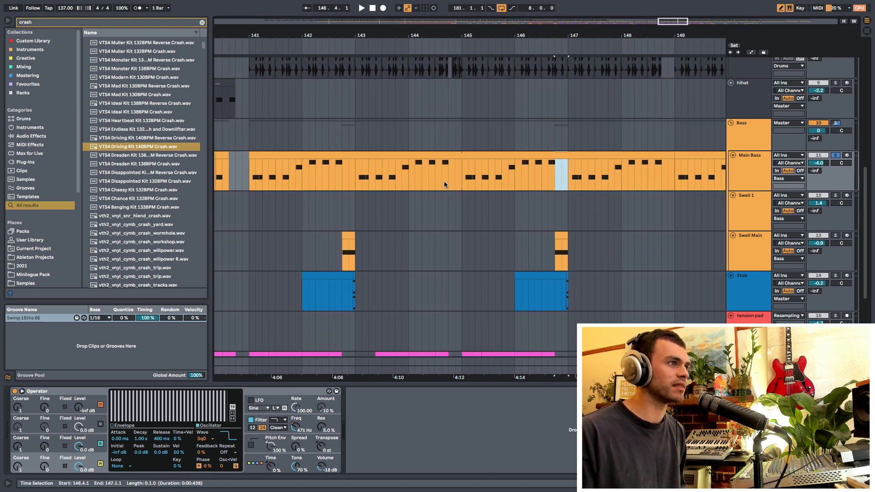
pyautogui.moveTo(451, 182); pyautogui.dragTo(456, 185)
# Step: Solo the Swell Main and Stab tracks along with the bass and play them from bar 142
pyautogui.click(309, 251)
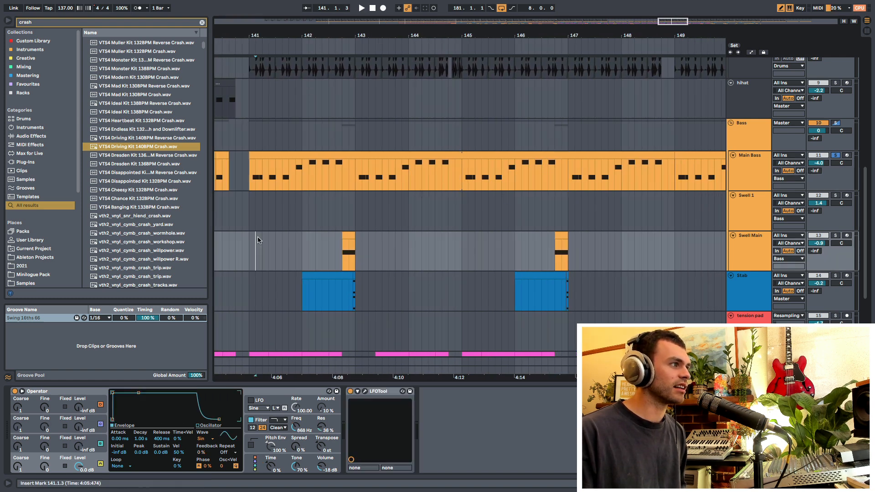
pyautogui.click(837, 238)
pyautogui.click(837, 276)
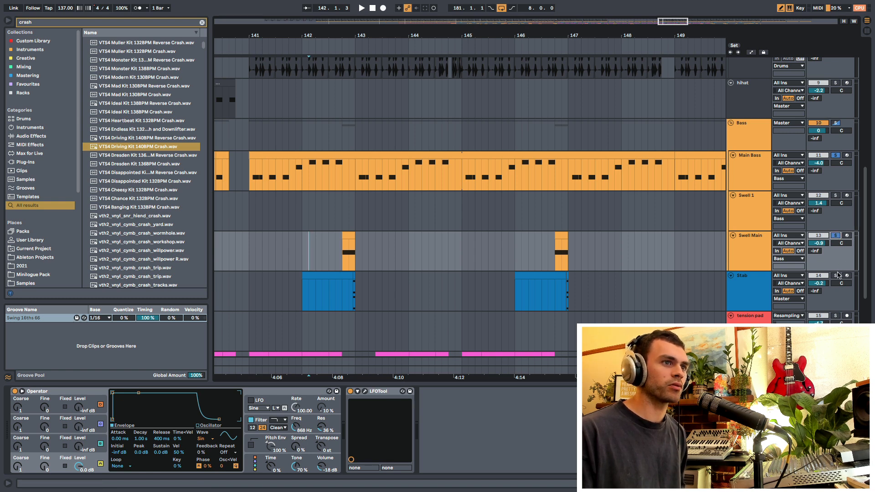
pyautogui.click(303, 255)
pyautogui.press('space')
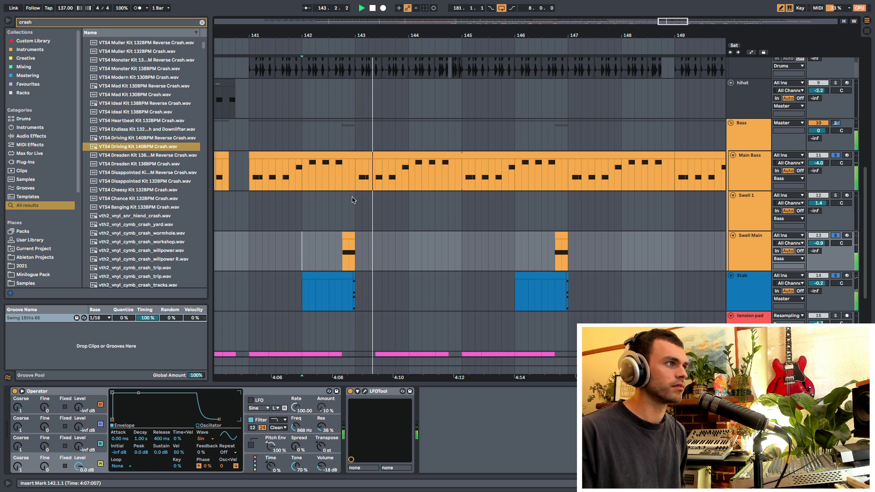
pyautogui.press('space')
# Step: Point out the Stab and Swell fill before bar 143 and the Main Bass phrase starting at bar 145
pyautogui.moveTo(347, 285); pyautogui.dragTo(354, 177)
pyautogui.click(342, 277)
pyautogui.click(354, 177)
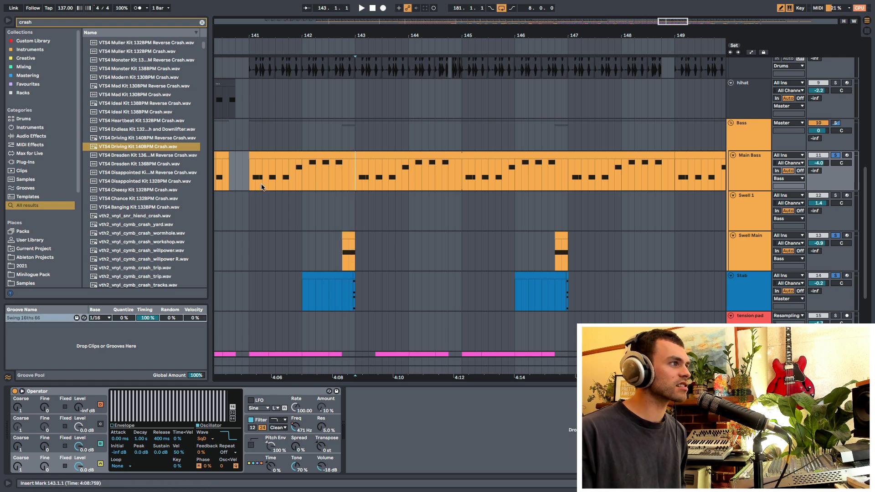
pyautogui.moveTo(453, 185); pyautogui.dragTo(522, 170)
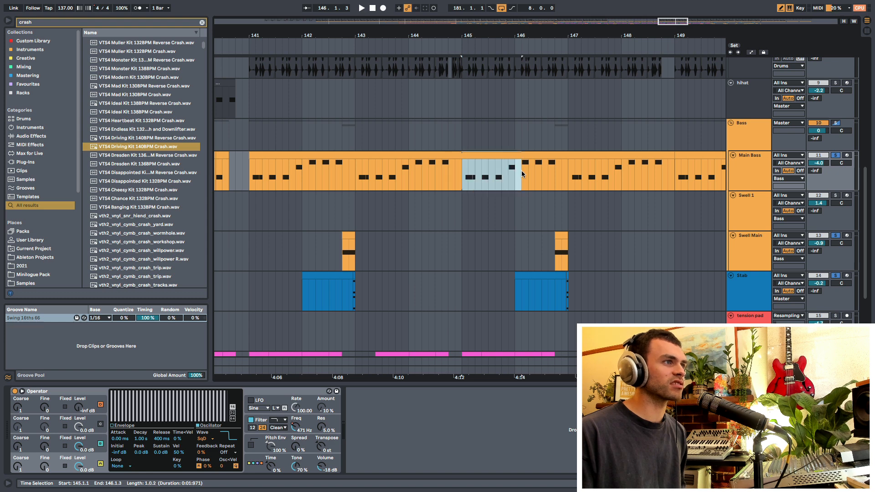
pyautogui.click(463, 144)
pyautogui.moveTo(464, 144); pyautogui.dragTo(565, 141)
# Step: Clear the track solos, play the full arrangement from bar 141 and stop it near the 144.4 gap
pyautogui.scroll(10, 410, 142)
pyautogui.scroll(-8, 450, 141)
pyautogui.click(249, 190)
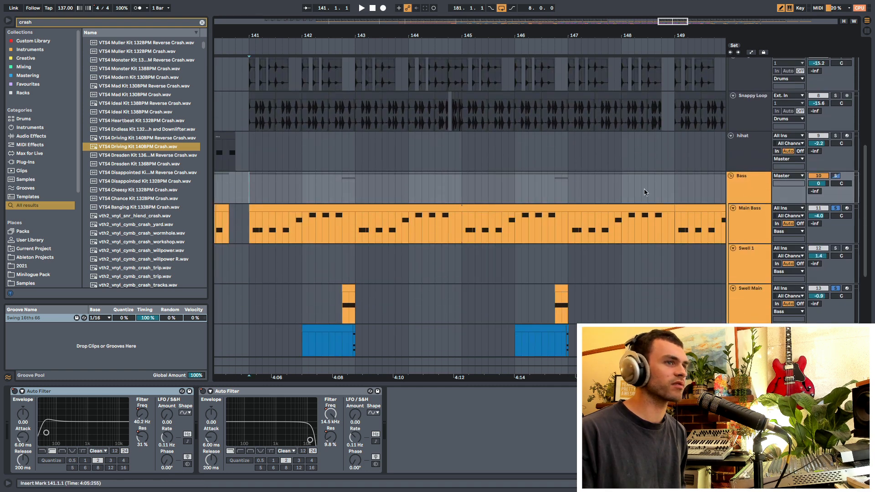
pyautogui.click(835, 176)
pyautogui.press('space')
pyautogui.moveTo(368, 34); pyautogui.dragTo(343, 35)
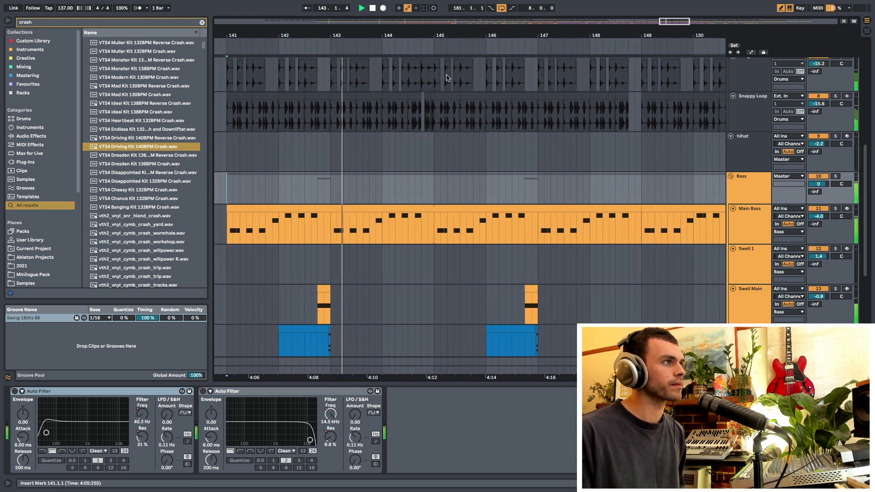
pyautogui.moveTo(434, 36)
pyautogui.mouseDown()
pyautogui.moveTo(434, 45)
pyautogui.moveTo(414, 37)
pyautogui.mouseUp()
pyautogui.click(402, 233)
pyautogui.press('space')
# Step: Delete the drum parts from 144.4.1 to 144.4.4 on the snare through Snappy Loop tracks, keeping the Kick
pyautogui.moveTo(401, 233); pyautogui.dragTo(412, 155)
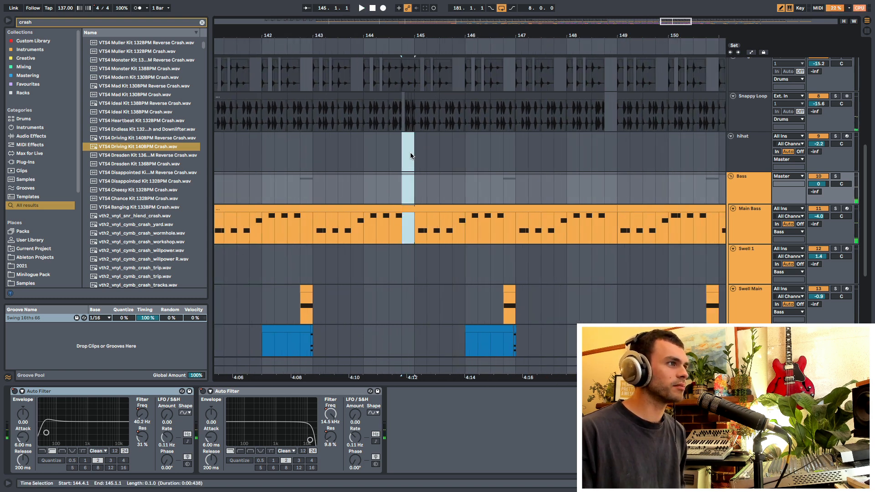
pyautogui.scroll(8, 411, 156)
pyautogui.moveTo(407, 40); pyautogui.dragTo(407, 55)
pyautogui.click(382, 170)
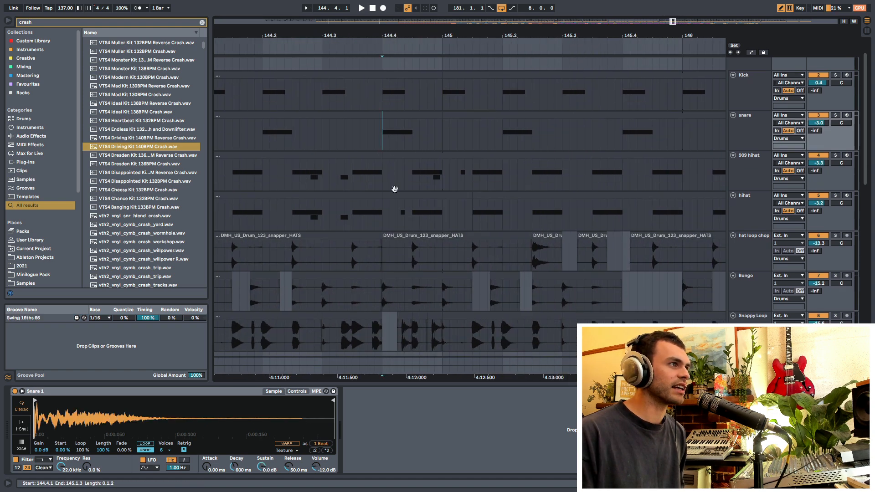
pyautogui.moveTo(385, 129); pyautogui.dragTo(420, 126)
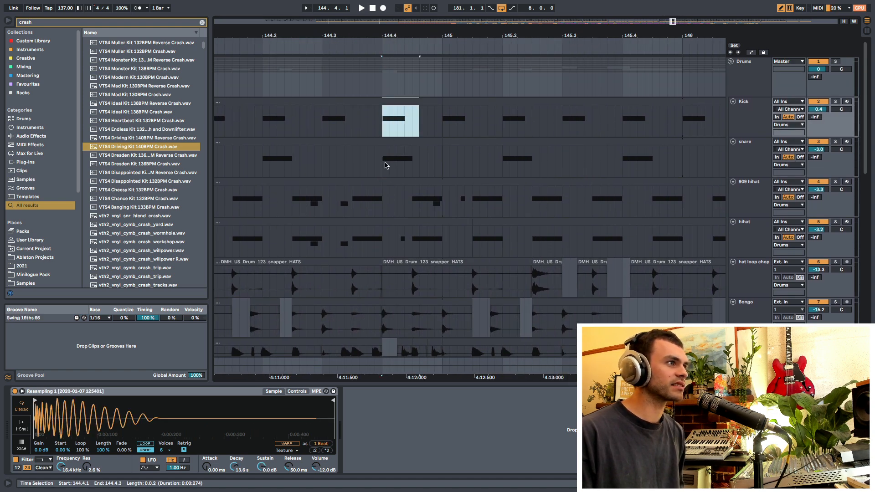
pyautogui.click(385, 166)
pyautogui.scroll(-3, 405, 168)
pyautogui.scroll(-5, 406, 168)
pyautogui.scroll(8, 407, 172)
pyautogui.scroll(-6, 471, 253)
pyautogui.keyDown('shift'); pyautogui.click(427, 219); pyautogui.keyUp('shift')
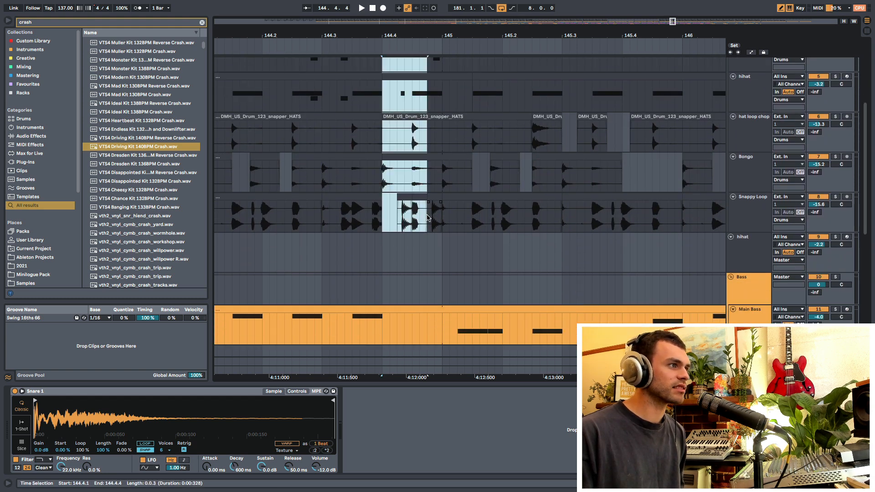
pyautogui.press('Delete')
# Step: Delete the remaining drum material from 144.4.3 to 145.1.1 on the snare through Bongo tracks
pyautogui.scroll(6, 408, 210)
pyautogui.scroll(-5, 408, 209)
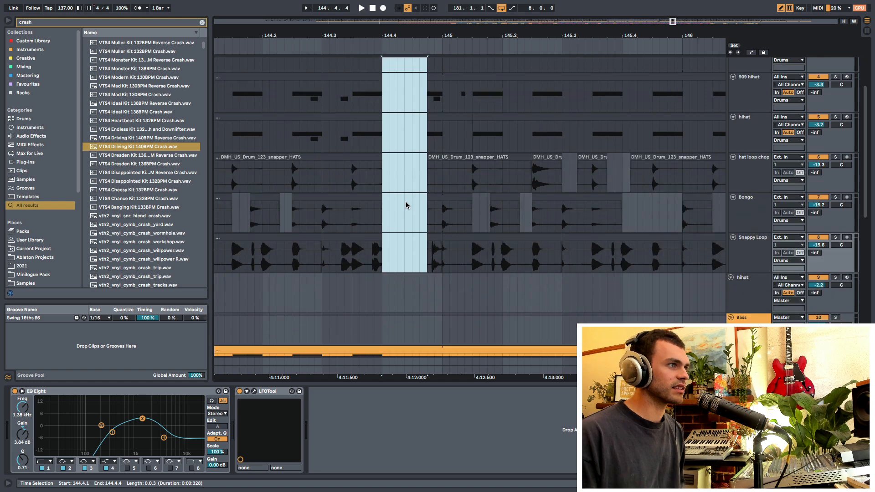
pyautogui.moveTo(420, 251); pyautogui.dragTo(442, 252)
pyautogui.scroll(3, 438, 251)
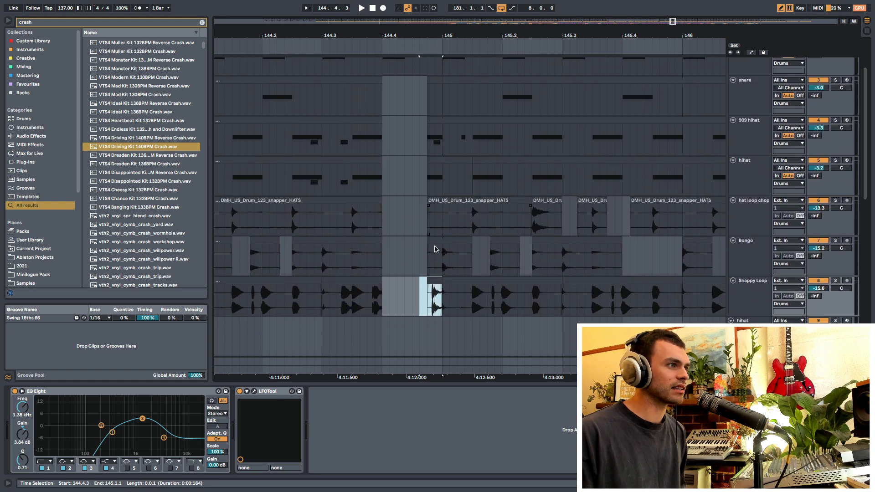
pyautogui.click(422, 267)
pyautogui.scroll(3, 434, 215)
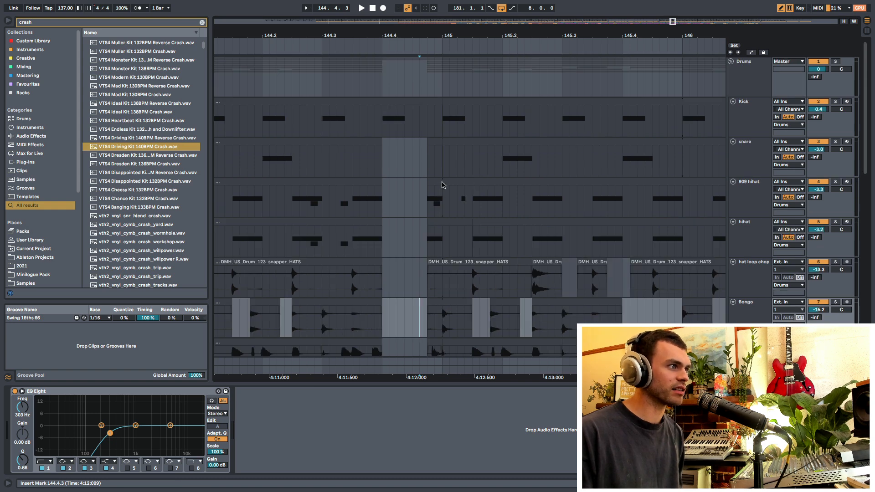
pyautogui.keyDown('shift'); pyautogui.click(443, 171); pyautogui.keyUp('shift')
pyautogui.press('Delete')
pyautogui.scroll(-4, 430, 201)
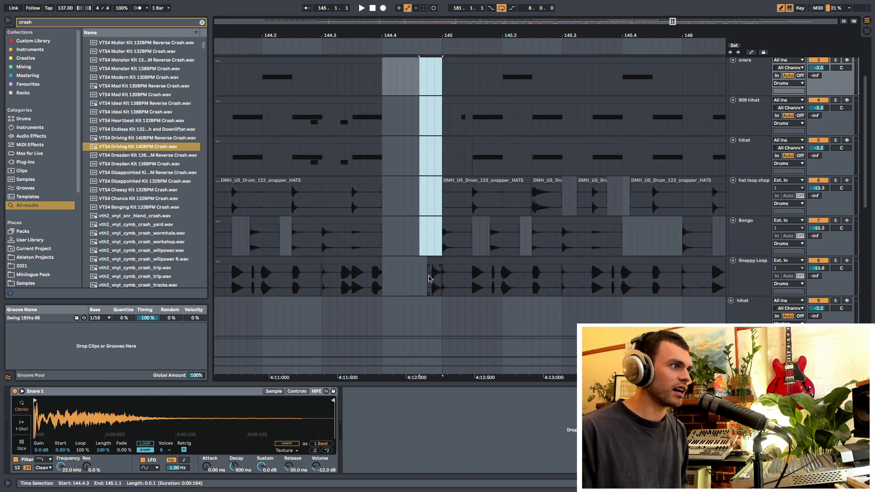
# Step: Play the arrangement from bar 143 to hear the drum gap at 144.4, continuing past bar 149 before stopping
pyautogui.click(428, 274)
pyautogui.moveTo(397, 38); pyautogui.dragTo(432, 22)
pyautogui.scroll(-3, 378, 194)
pyautogui.click(364, 259)
pyautogui.press('space')
pyautogui.scroll(-4, 413, 258)
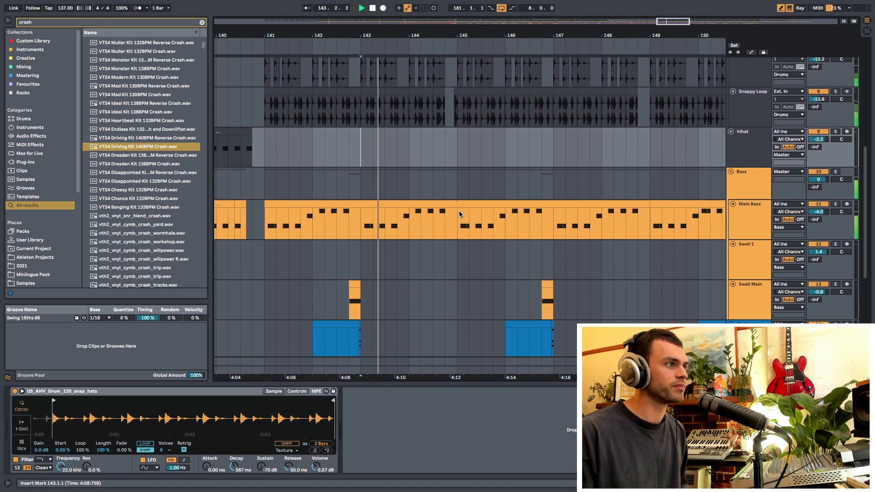
pyautogui.scroll(3, 501, 243)
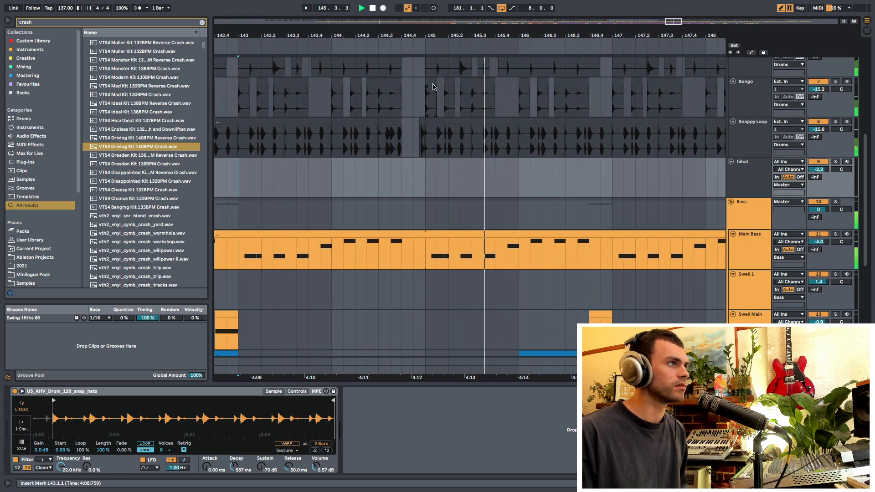
pyautogui.moveTo(434, 36)
pyautogui.mouseDown()
pyautogui.moveTo(436, 23)
pyautogui.moveTo(427, 21)
pyautogui.mouseUp()
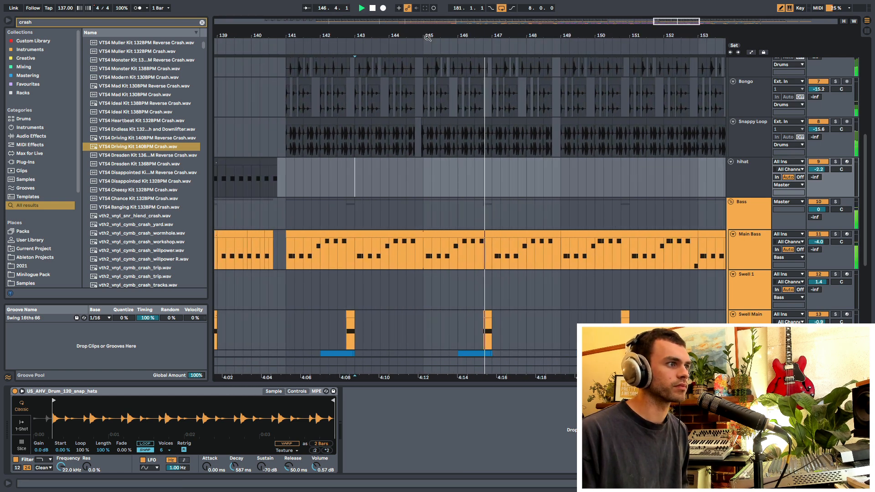
pyautogui.moveTo(563, 36); pyautogui.dragTo(474, 49)
pyautogui.scroll(2, 445, 190)
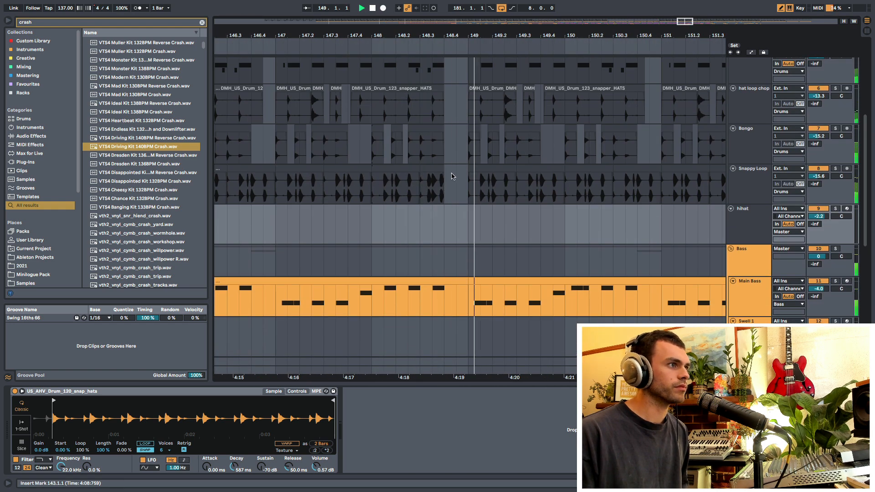
pyautogui.scroll(-3, 452, 185)
pyautogui.press('space')
# Step: Examine the full gap at 148.4 across the drum tracks and mark it from Swell 1 to tension pad up to 149.1.1
pyautogui.click(461, 223)
pyautogui.scroll(5, 463, 192)
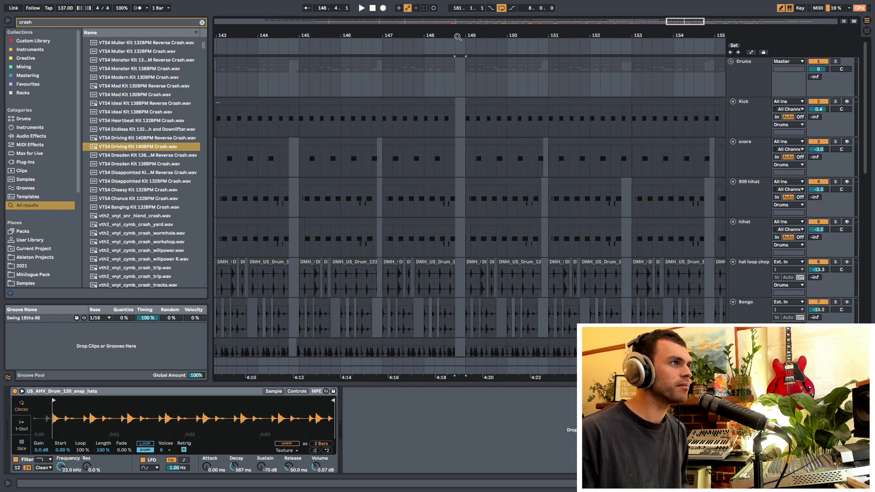
pyautogui.moveTo(456, 38); pyautogui.dragTo(506, 36)
pyautogui.click(351, 161)
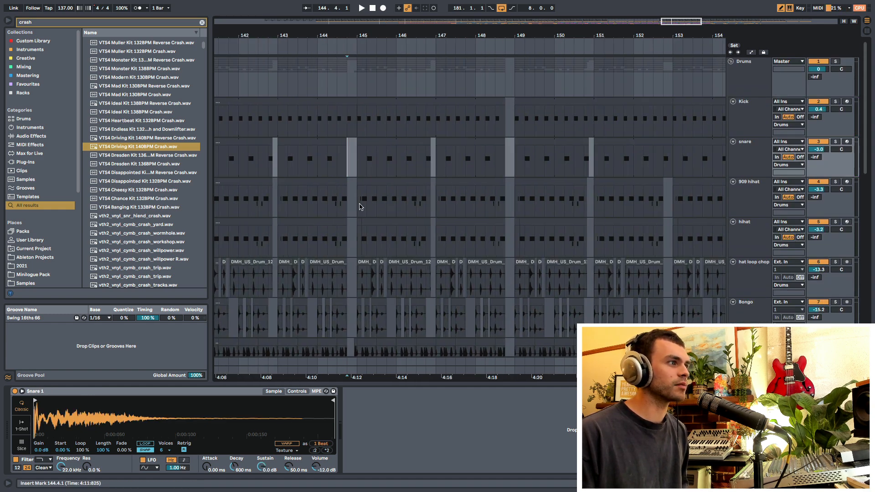
pyautogui.scroll(-6, 359, 192)
pyautogui.click(505, 237)
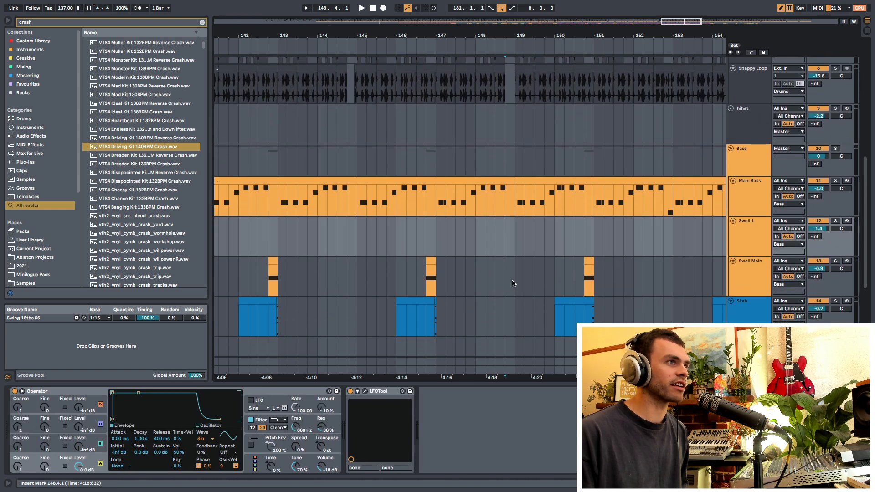
pyautogui.scroll(-4, 513, 281)
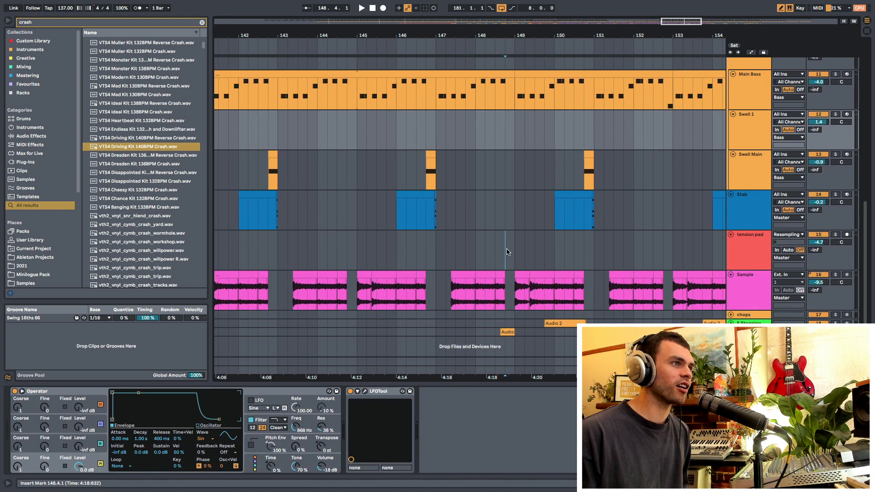
pyautogui.moveTo(508, 260); pyautogui.dragTo(516, 148)
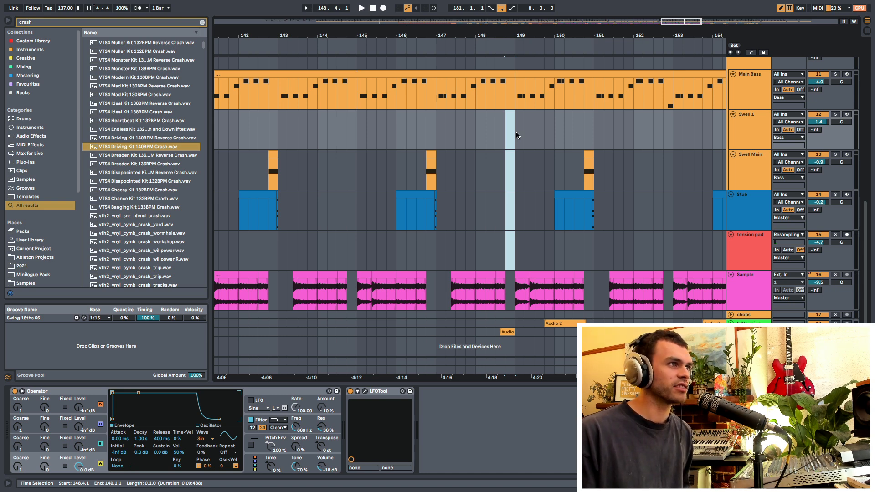
# Step: Play the arrangement from bar 123 through the section change at bar 125 and stop in bar 128
pyautogui.moveTo(515, 38); pyautogui.dragTo(514, 61)
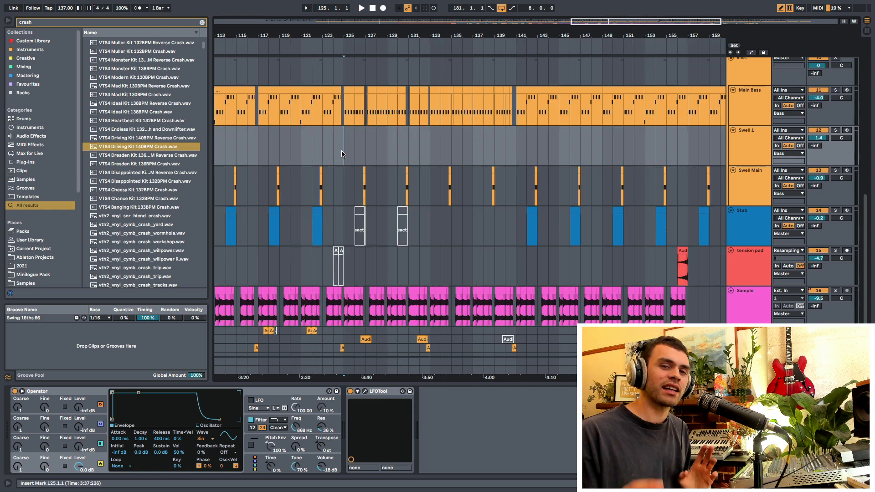
pyautogui.click(344, 153)
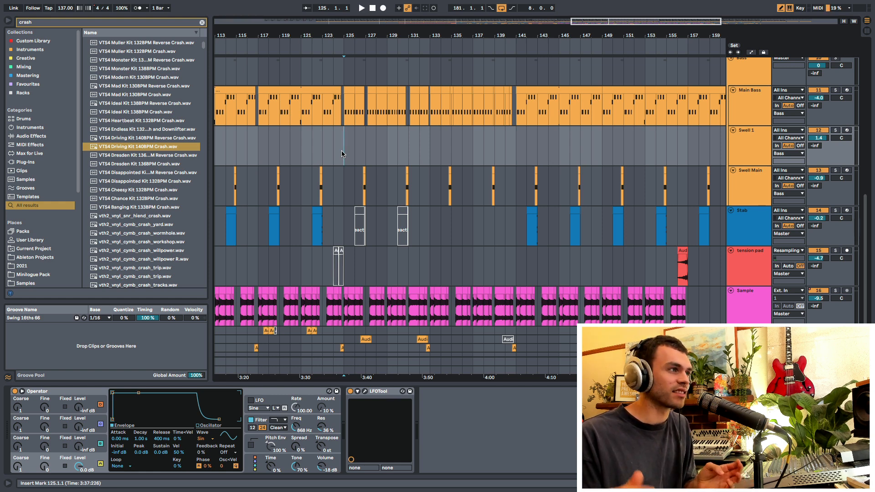
pyautogui.moveTo(362, 33); pyautogui.dragTo(370, 48)
pyautogui.click(296, 181)
pyautogui.click(301, 156)
pyautogui.press('space')
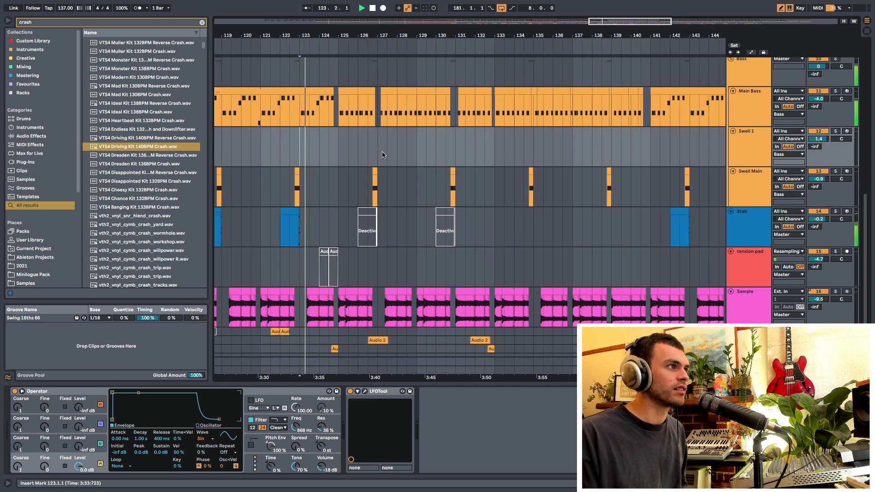
pyautogui.scroll(5, 364, 150)
pyautogui.scroll(-8, 378, 238)
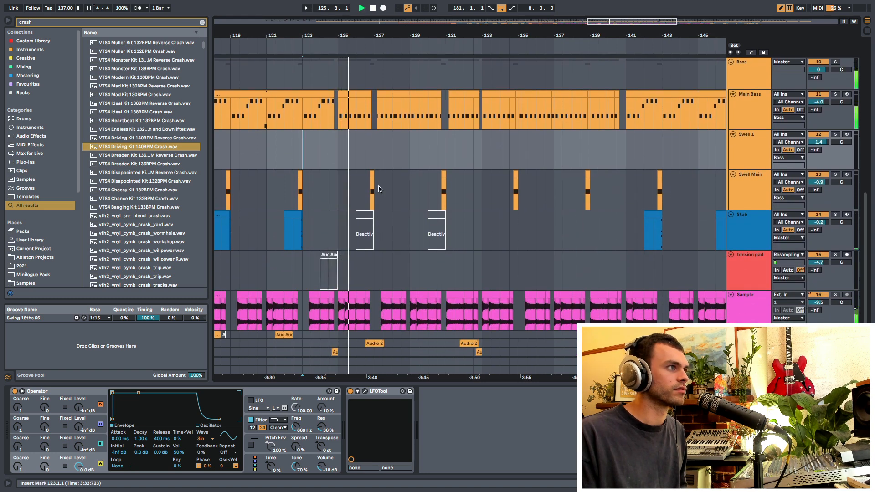
pyautogui.scroll(1, 378, 238)
pyautogui.moveTo(400, 37); pyautogui.dragTo(360, 33)
pyautogui.scroll(-1, 389, 187)
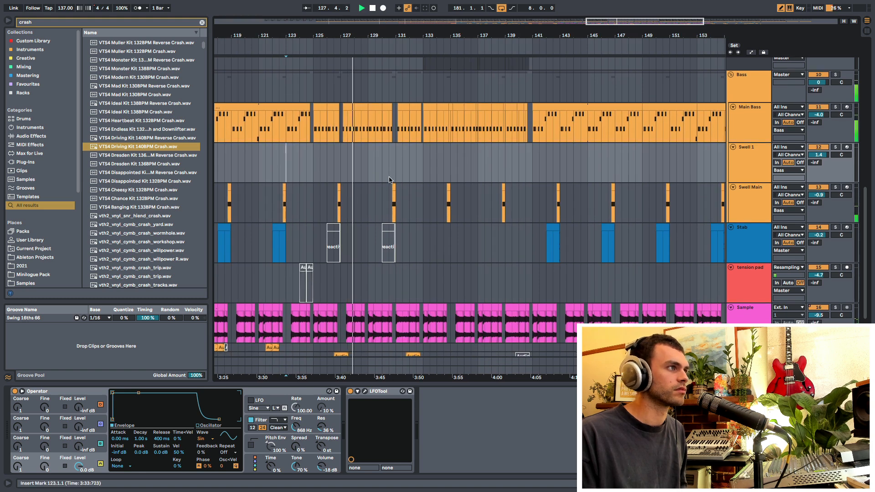
pyautogui.press('space')
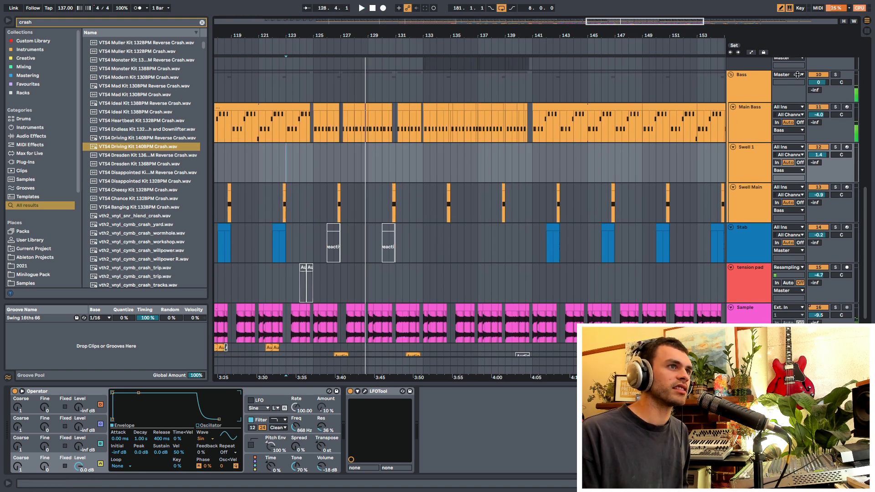
# Step: Solo the Bass group, check the drum-free section after bar 125, and place the insert marker at 133.1.1
pyautogui.click(836, 76)
pyautogui.scroll(3, 457, 188)
pyautogui.click(424, 225)
pyautogui.moveTo(349, 36); pyautogui.dragTo(390, 33)
pyautogui.moveTo(272, 186); pyautogui.dragTo(447, 189)
pyautogui.click(419, 196)
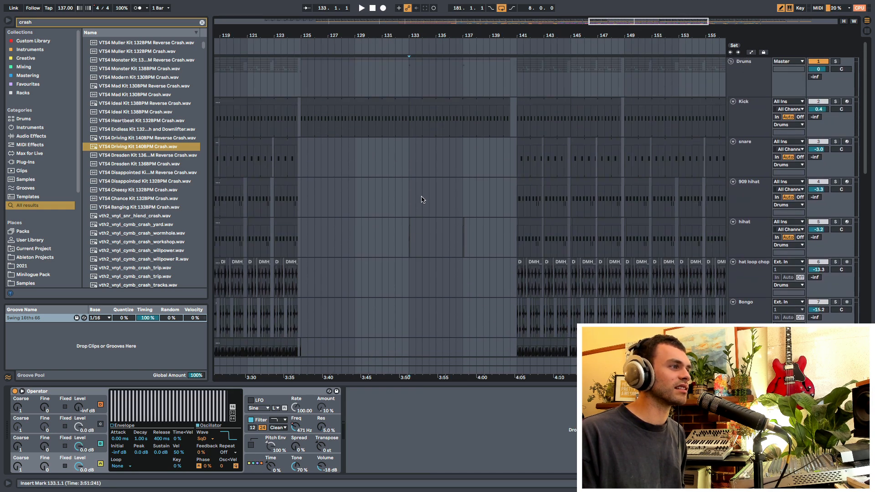
pyautogui.scroll(-15, 421, 199)
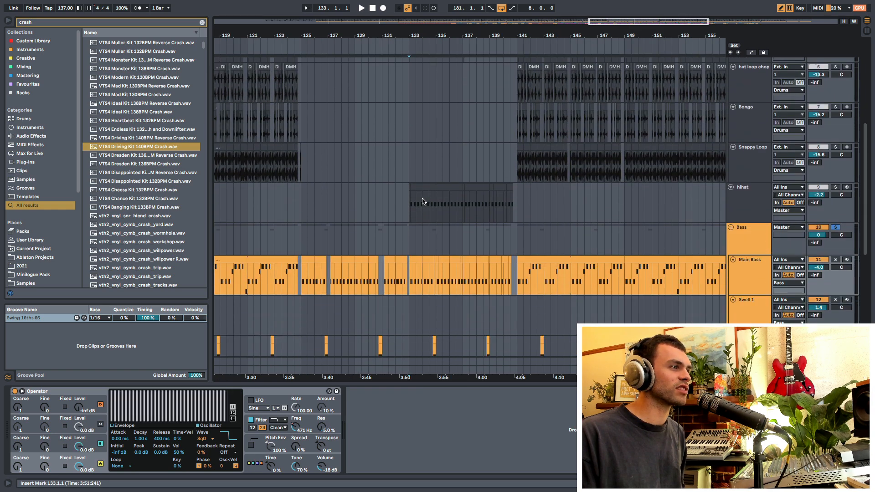
pyautogui.scroll(3, 426, 206)
pyautogui.scroll(-3, 425, 208)
pyautogui.scroll(10, 427, 209)
# Step: Turn off the Bass group's solo and play the arrangement from bar 133, stopping in bar 136
pyautogui.press('space')
pyautogui.scroll(-8, 678, 94)
pyautogui.click(835, 88)
pyautogui.scroll(9, 496, 130)
pyautogui.scroll(-10, 445, 212)
pyautogui.press('space')
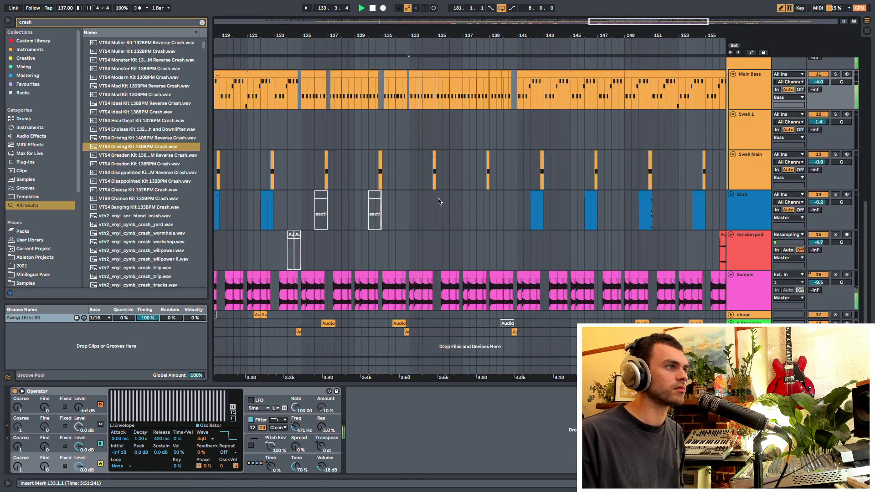
pyautogui.scroll(3, 517, 268)
pyautogui.moveTo(541, 36); pyautogui.dragTo(511, 29)
pyautogui.moveTo(374, 45); pyautogui.dragTo(369, 36)
pyautogui.press('space')
# Step: Mark the Main Bass section from 133.1.1 to 141.1.1 to examine its changed pattern
pyautogui.scroll(4, 347, 174)
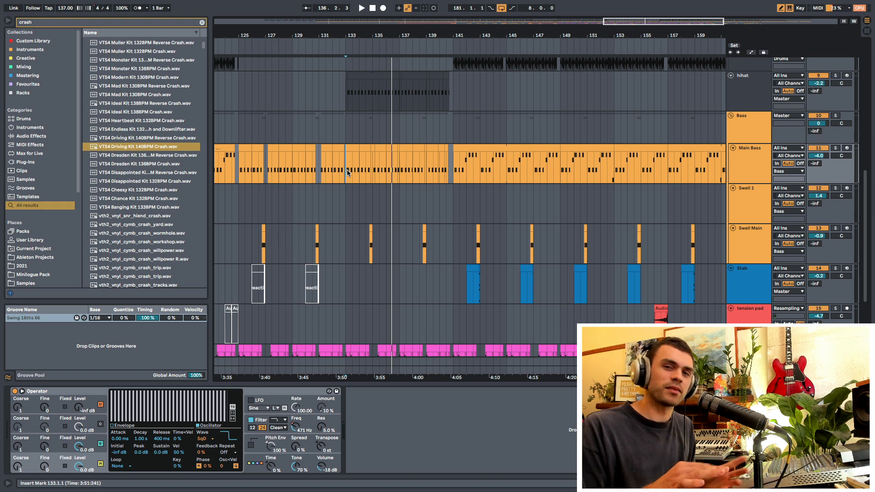
pyautogui.moveTo(347, 172); pyautogui.dragTo(451, 169)
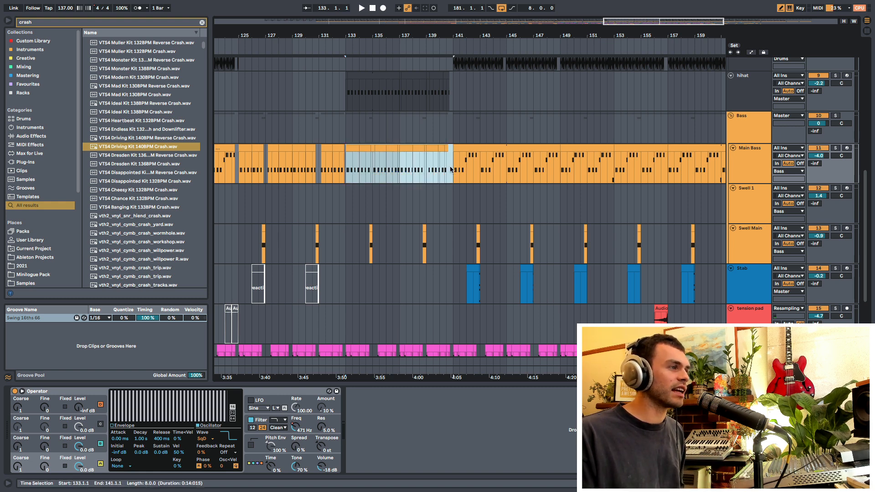
pyautogui.click(344, 177)
pyautogui.moveTo(361, 177)
pyautogui.mouseDown()
pyautogui.moveTo(458, 174)
pyautogui.moveTo(346, 182)
pyautogui.mouseUp()
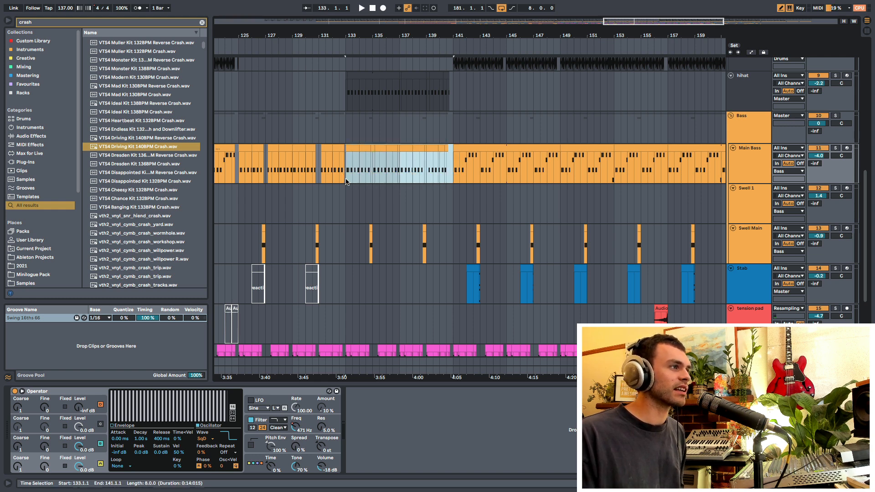
pyautogui.moveTo(393, 33); pyautogui.dragTo(417, 33)
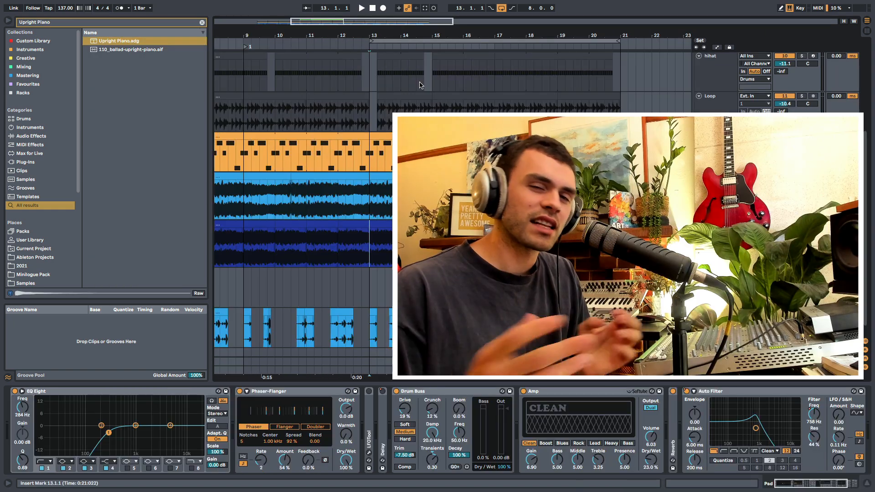